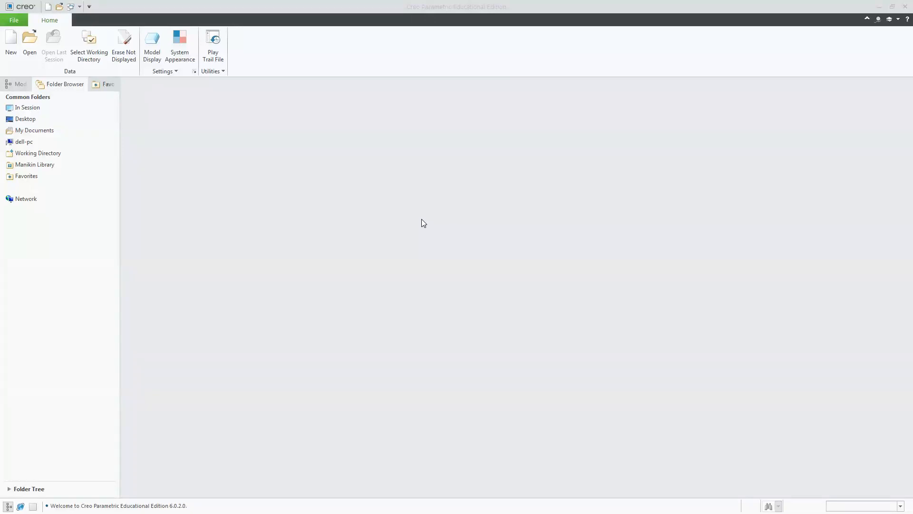
- Set the Trials folder from Favorites as the working directory and close the folder browser
{"action": "left_click", "coordinate": [34, 176]}
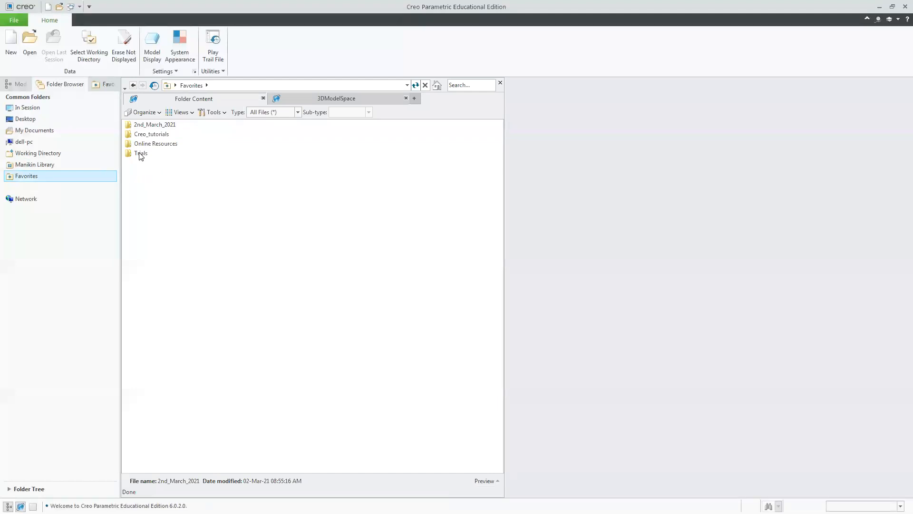
{"action": "right_click", "coordinate": [141, 155]}
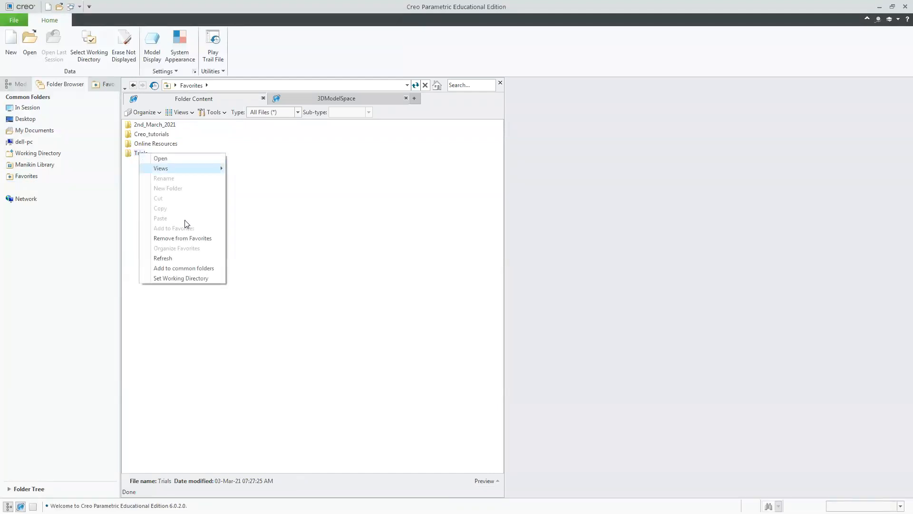
{"action": "left_click", "coordinate": [203, 279]}
{"action": "left_click_drag", "start_coordinate": [230, 505], "coordinate": [50, 505]}
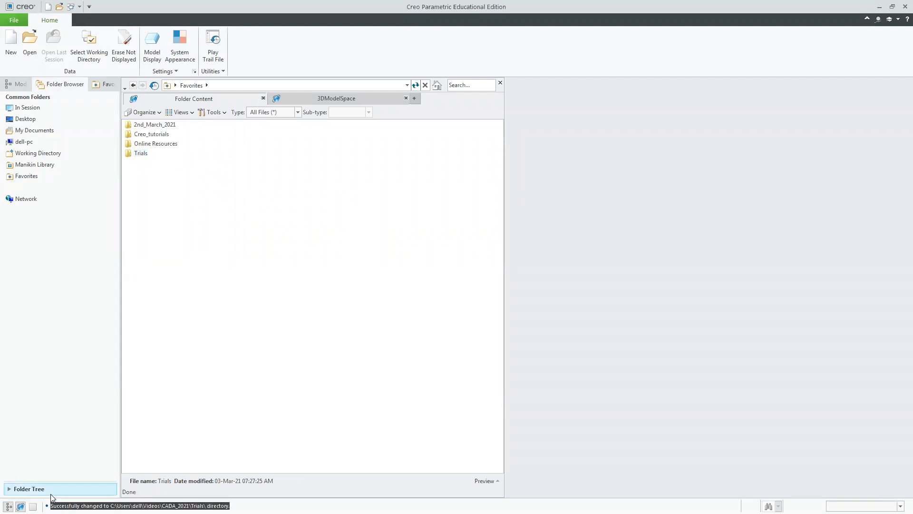
{"action": "left_click", "coordinate": [501, 84]}
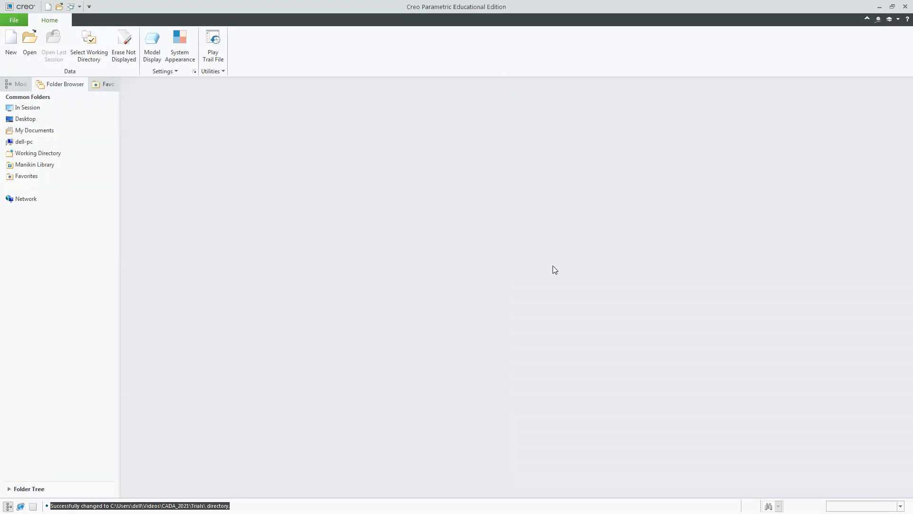
- Create a new Sketch file named Trial_3rd_march
{"action": "left_click", "coordinate": [10, 48]}
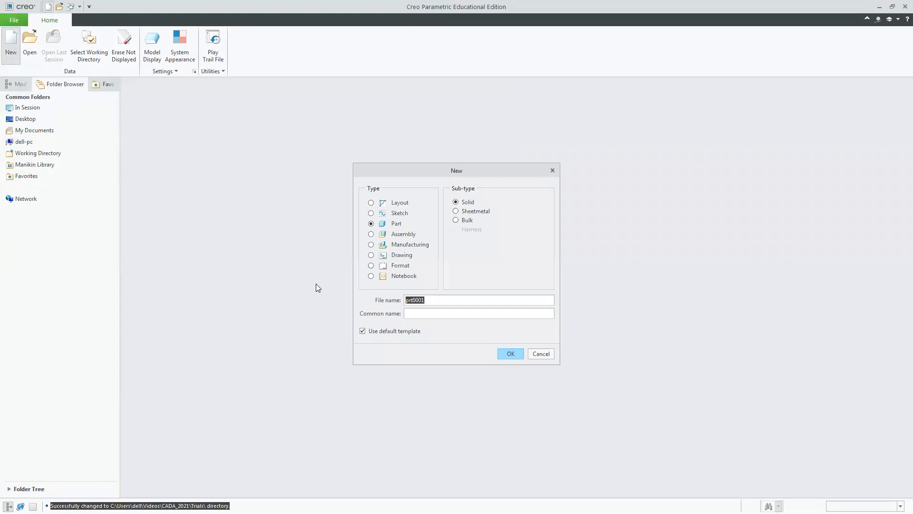
{"action": "left_click", "coordinate": [404, 214]}
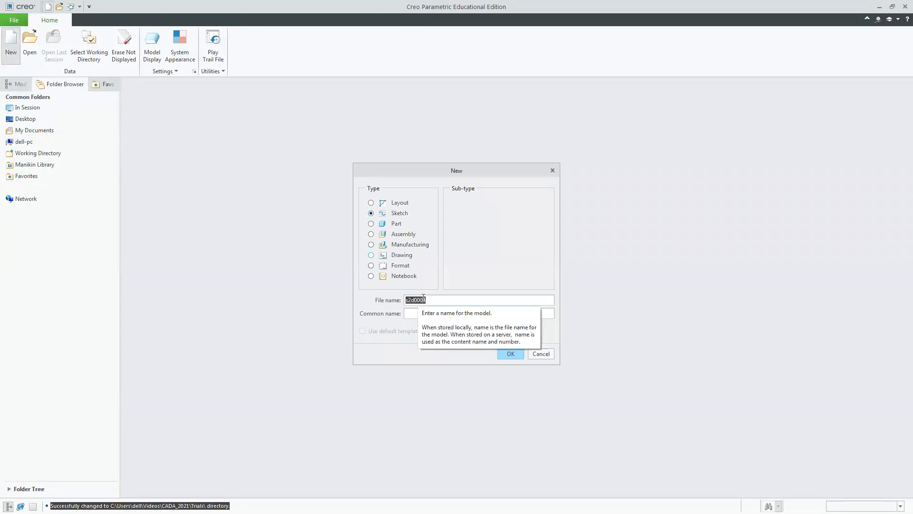
{"action": "type", "text": "Tril"}
{"action": "key", "text": "BackSpace"}
{"action": "type", "text": "al"}
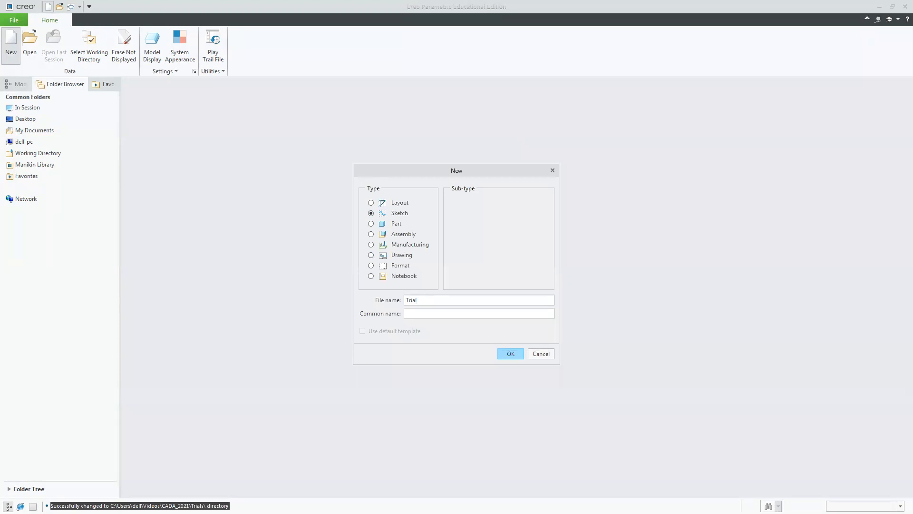
{"action": "type", "text": "_3rd_march"}
{"action": "left_click", "coordinate": [510, 354]}
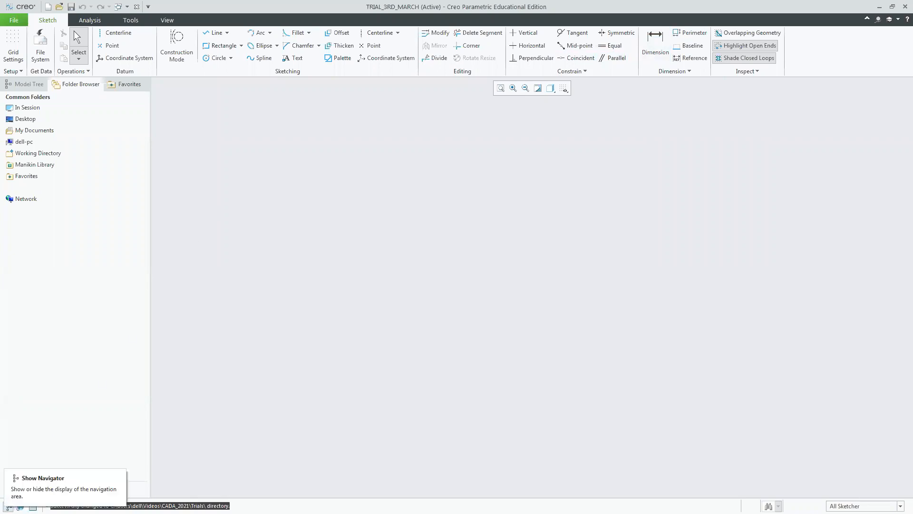
- Hide and restore the navigation area twice
{"action": "left_click", "coordinate": [9, 505]}
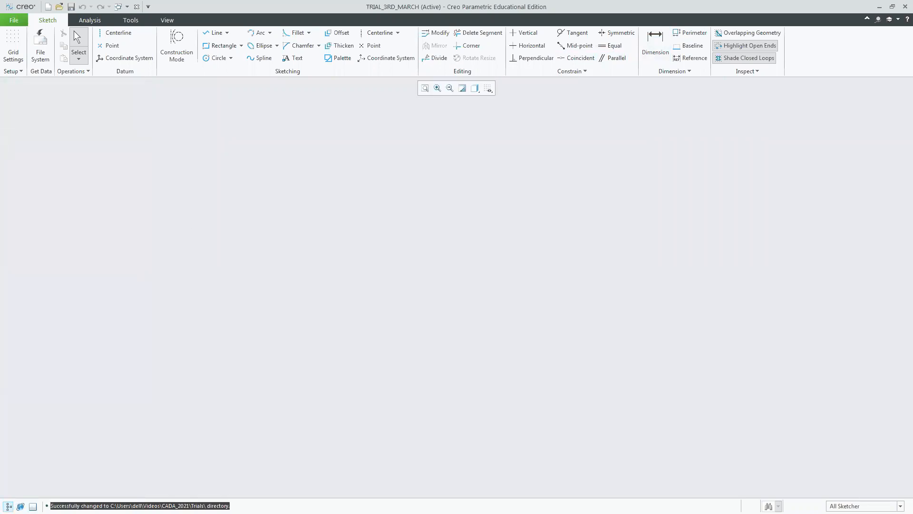
{"action": "left_click", "coordinate": [10, 506]}
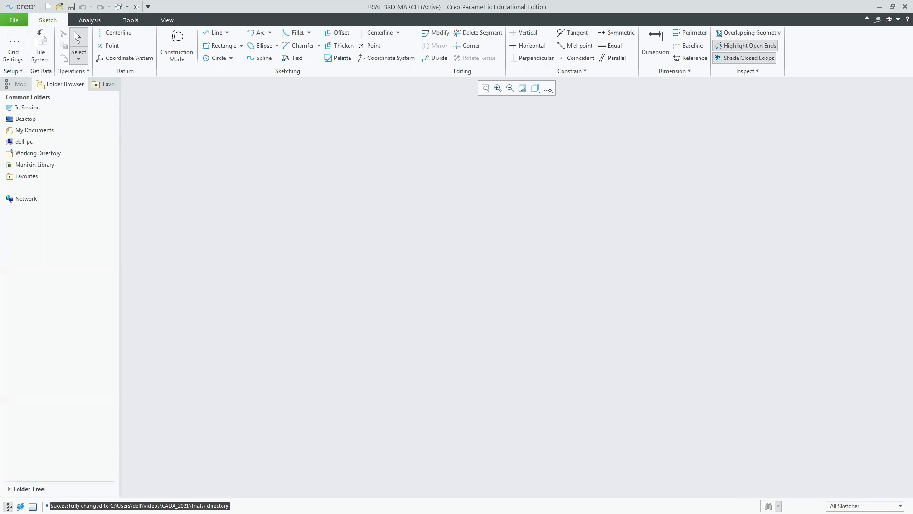
{"action": "left_click", "coordinate": [9, 506]}
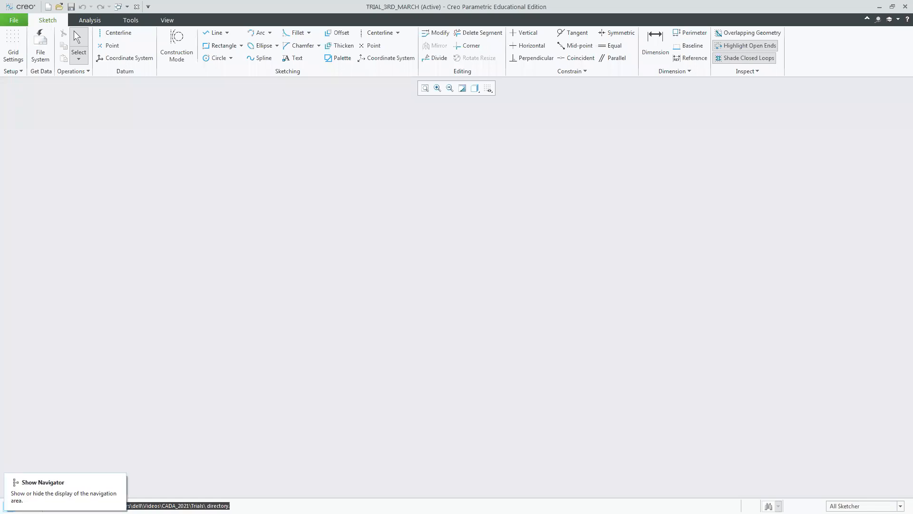
{"action": "left_click", "coordinate": [9, 506]}
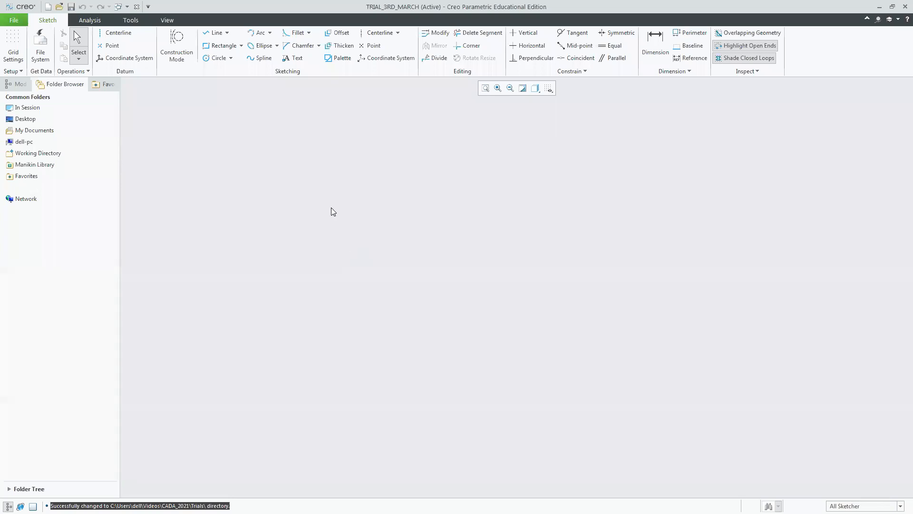
{"action": "left_click", "coordinate": [227, 33]}
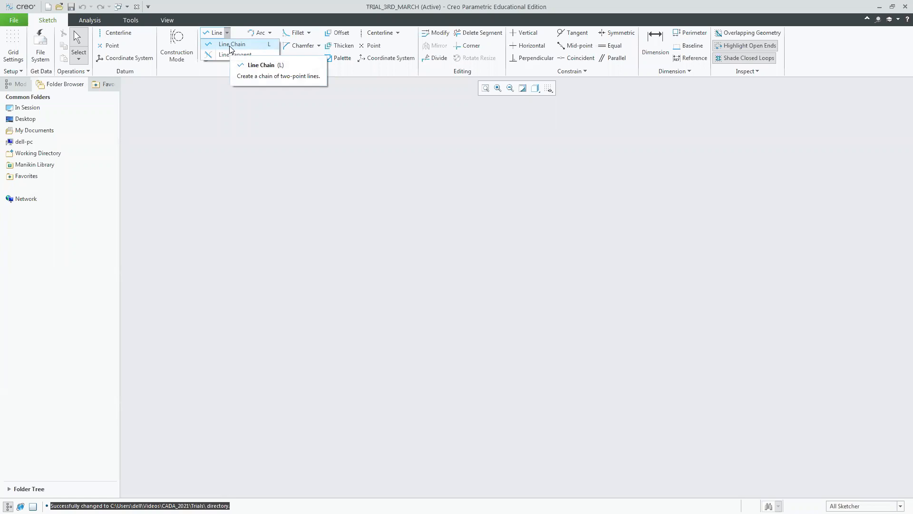
{"action": "left_click", "coordinate": [230, 45]}
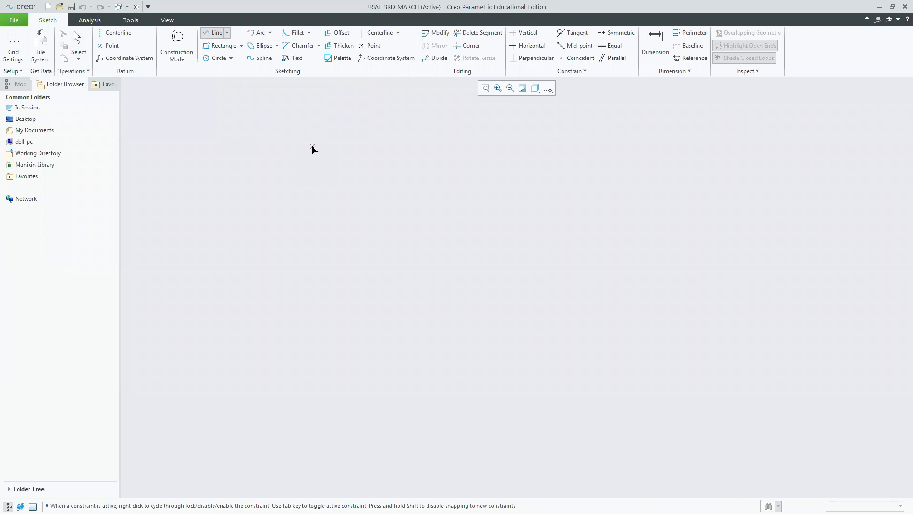
{"action": "left_click", "coordinate": [78, 44]}
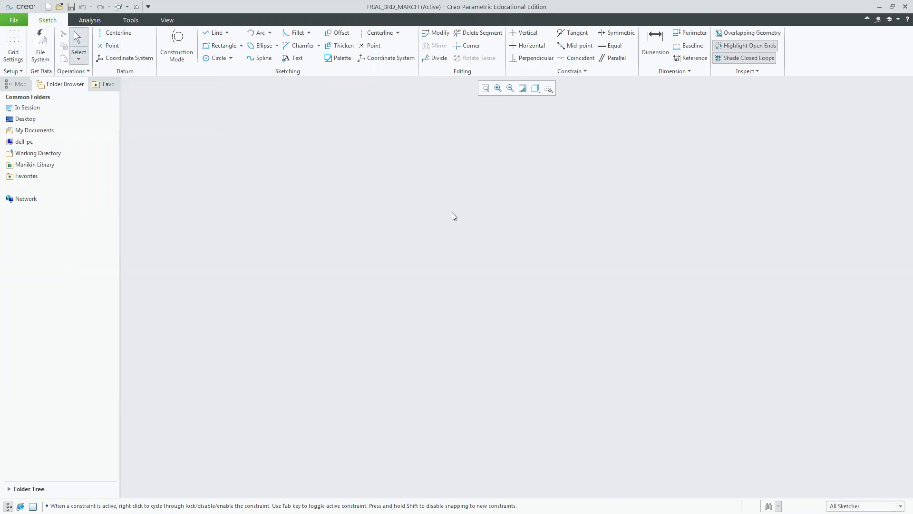
- Sketch a slanted line about 8.39 long and a separate closed irregular polygon beside it using Line Chain
{"action": "left_click", "coordinate": [228, 33]}
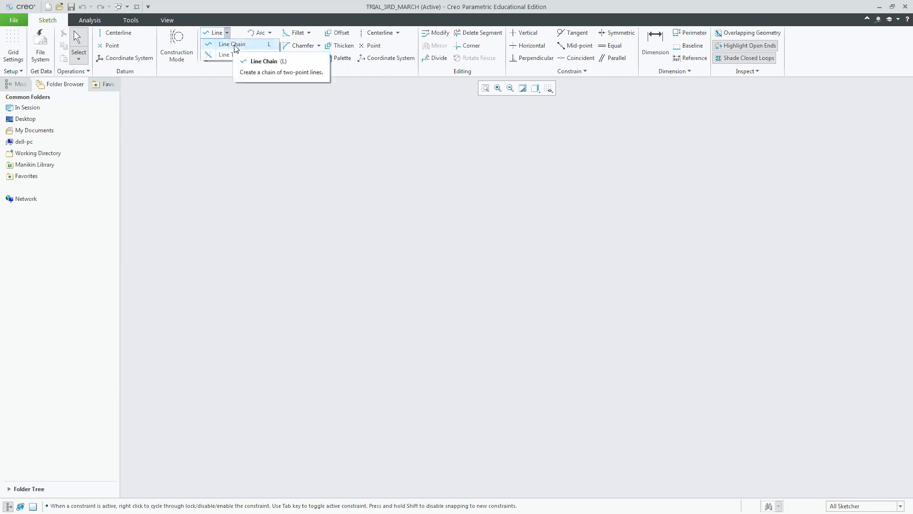
{"action": "left_click", "coordinate": [234, 46]}
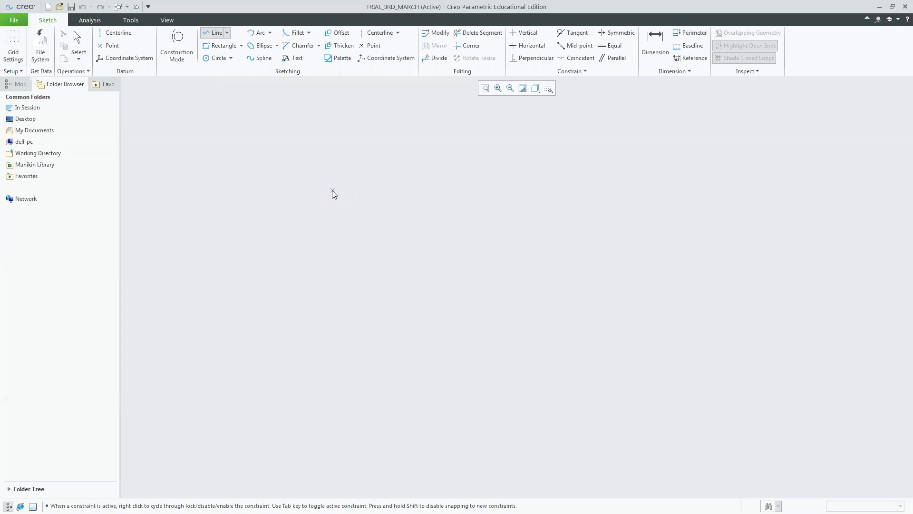
{"action": "left_click", "coordinate": [332, 190]}
{"action": "middle_click", "coordinate": [604, 308]}
{"action": "left_click", "coordinate": [624, 167]}
{"action": "left_click", "coordinate": [535, 248]}
{"action": "left_click", "coordinate": [695, 368]}
{"action": "left_click", "coordinate": [801, 190]}
{"action": "left_click", "coordinate": [674, 177]}
{"action": "left_click", "coordinate": [690, 119]}
{"action": "left_click", "coordinate": [616, 137]}
{"action": "left_click", "coordinate": [660, 241]}
{"action": "left_click", "coordinate": [625, 167]}
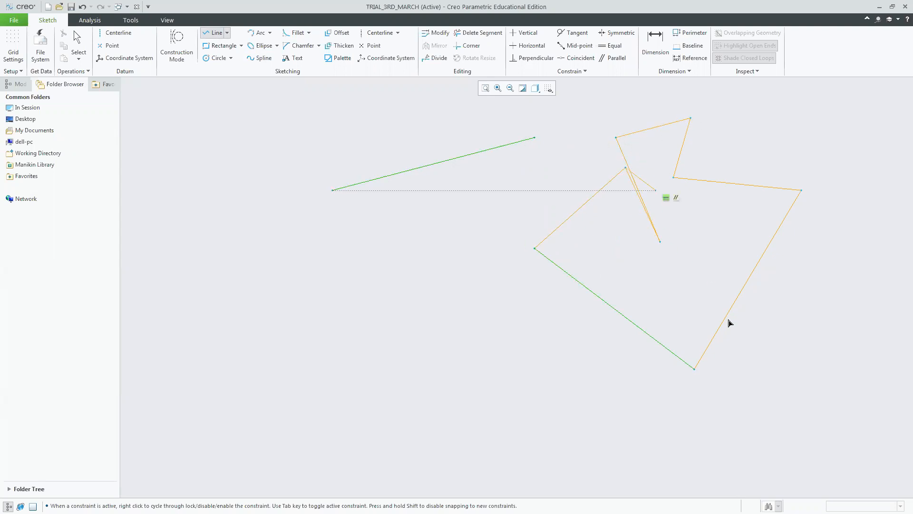
{"action": "middle_click", "coordinate": [479, 182]}
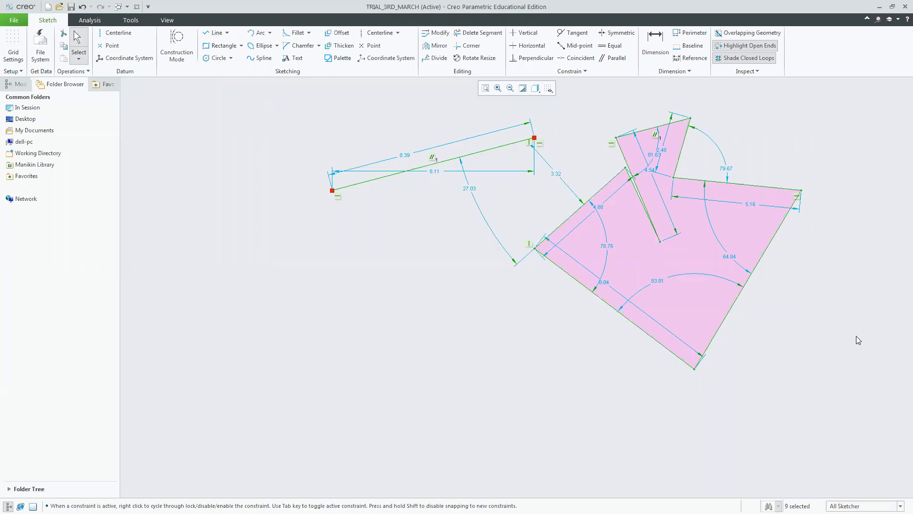
- Delete all the geometry in the sketch
{"action": "key", "text": "ctrl+a"}
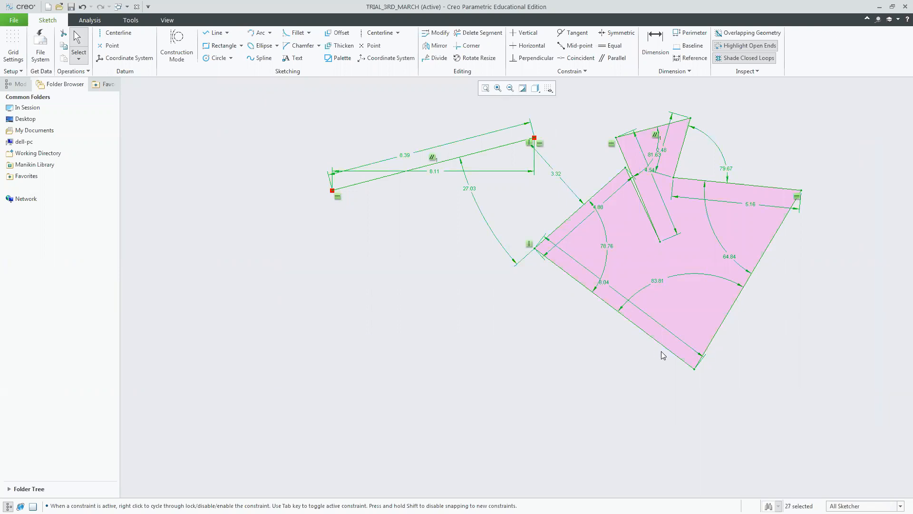
{"action": "key", "text": "Delete"}
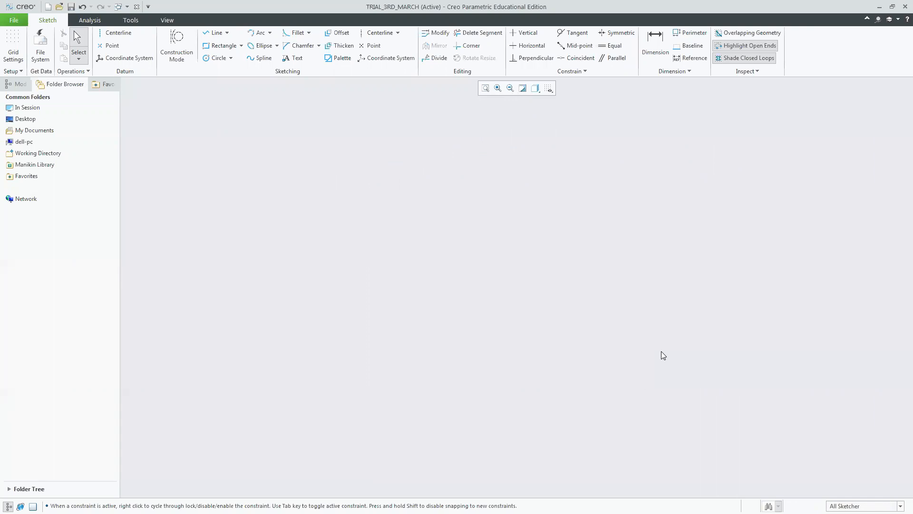
- Sketch a closed rectangle about 13.44 wide and 6.30 high with Line Chain, using horizontal and vertical segments
{"action": "left_click", "coordinate": [215, 33]}
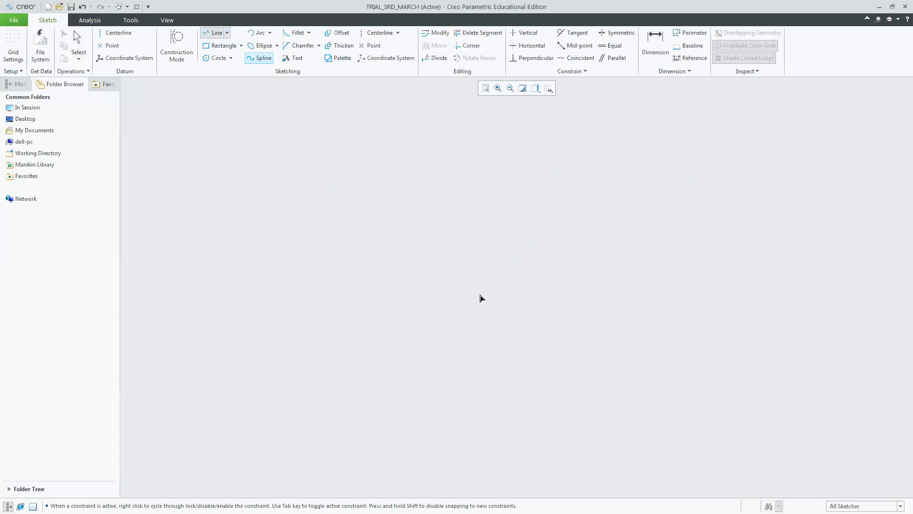
{"action": "left_click", "coordinate": [382, 211]}
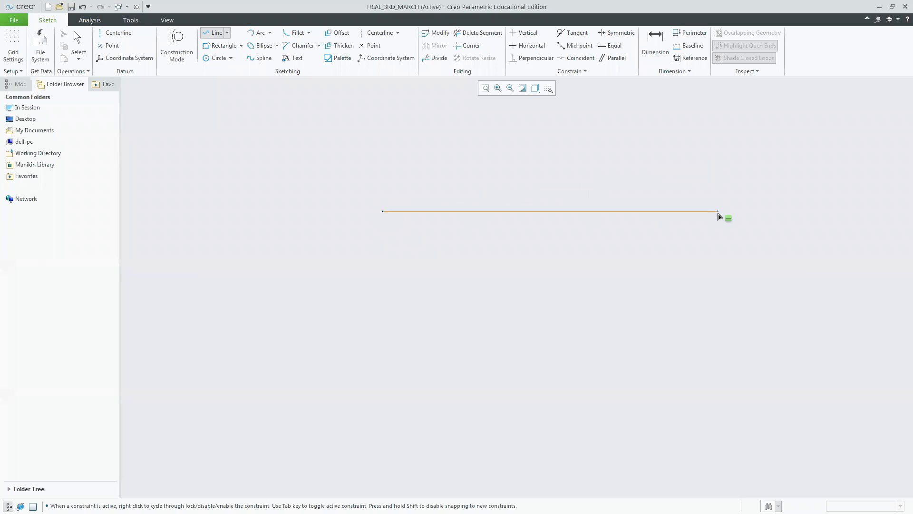
{"action": "left_click", "coordinate": [717, 212]}
{"action": "left_click", "coordinate": [718, 369]}
{"action": "left_click", "coordinate": [429, 391]}
{"action": "middle_click", "coordinate": [430, 393]}
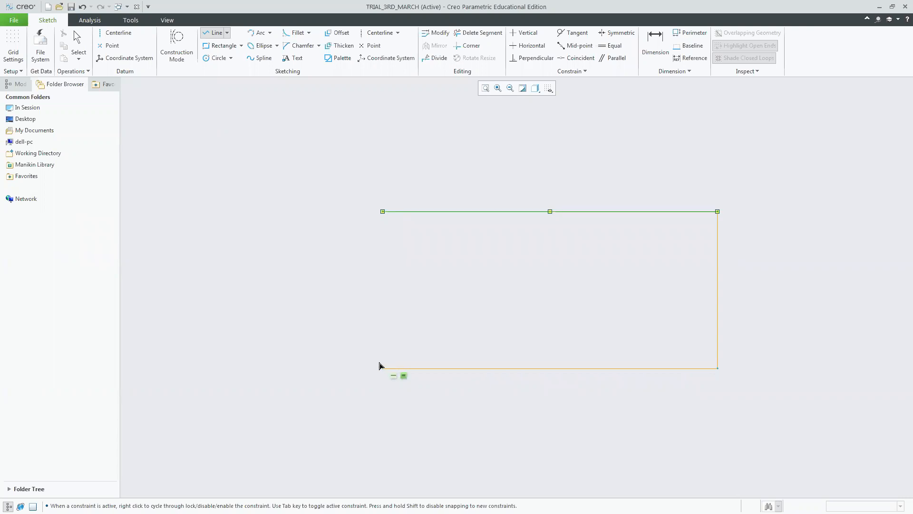
{"action": "left_click", "coordinate": [382, 367]}
{"action": "left_click", "coordinate": [383, 212]}
{"action": "left_click", "coordinate": [383, 211]}
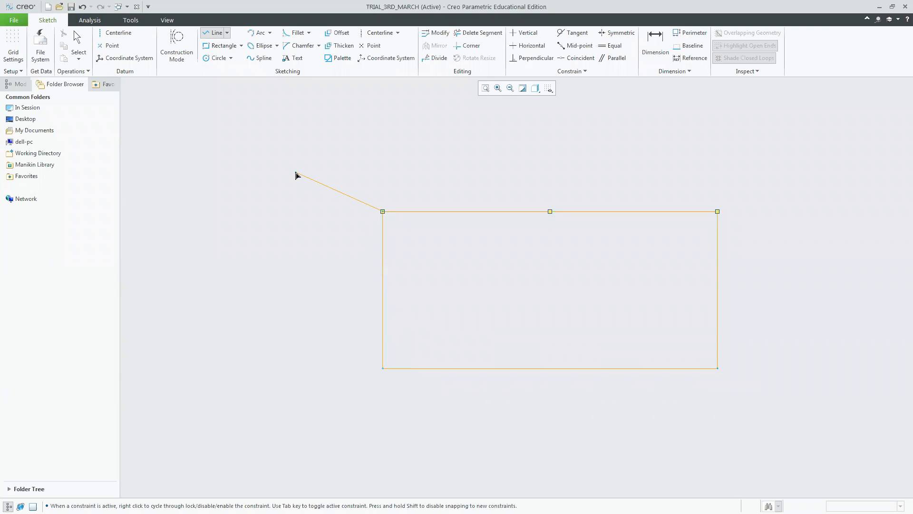
{"action": "middle_click", "coordinate": [295, 172]}
{"action": "middle_click", "coordinate": [295, 172]}
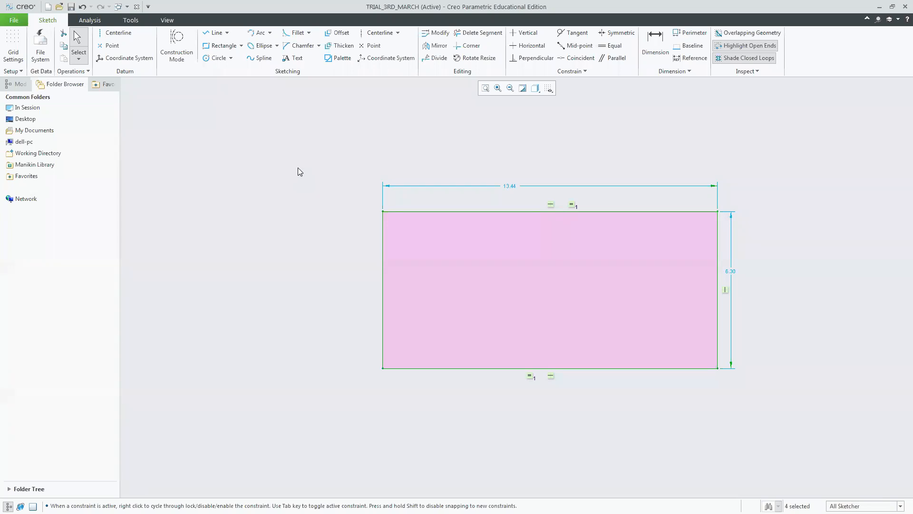
- Delete the whole rectangle together with its dimensions and constraints
{"action": "mouse_move", "coordinate": [311, 159]}
{"action": "left_mouse_down"}
{"action": "mouse_move", "coordinate": [836, 430]}
{"action": "mouse_move", "coordinate": [775, 433]}
{"action": "left_mouse_up"}
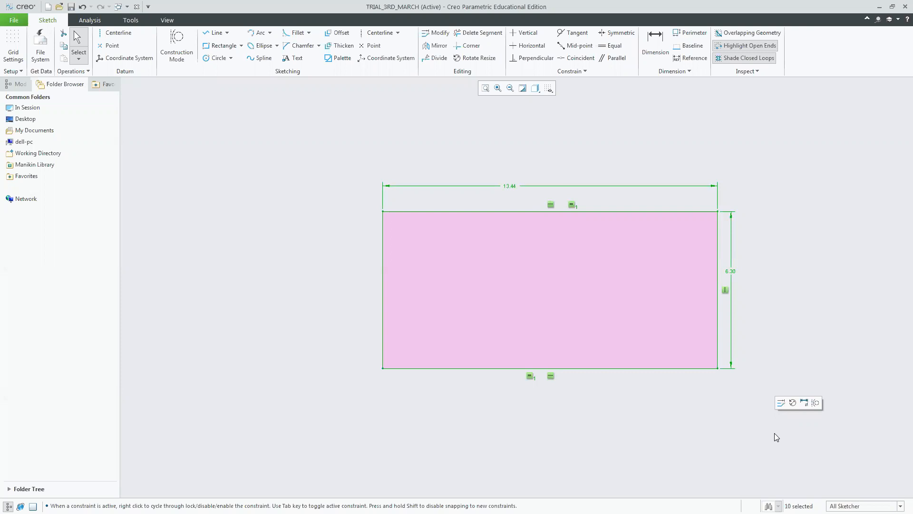
{"action": "mouse_move", "coordinate": [332, 150]}
{"action": "left_mouse_down"}
{"action": "mouse_move", "coordinate": [866, 452]}
{"action": "mouse_move", "coordinate": [811, 429]}
{"action": "left_mouse_up"}
{"action": "key", "text": "Delete"}
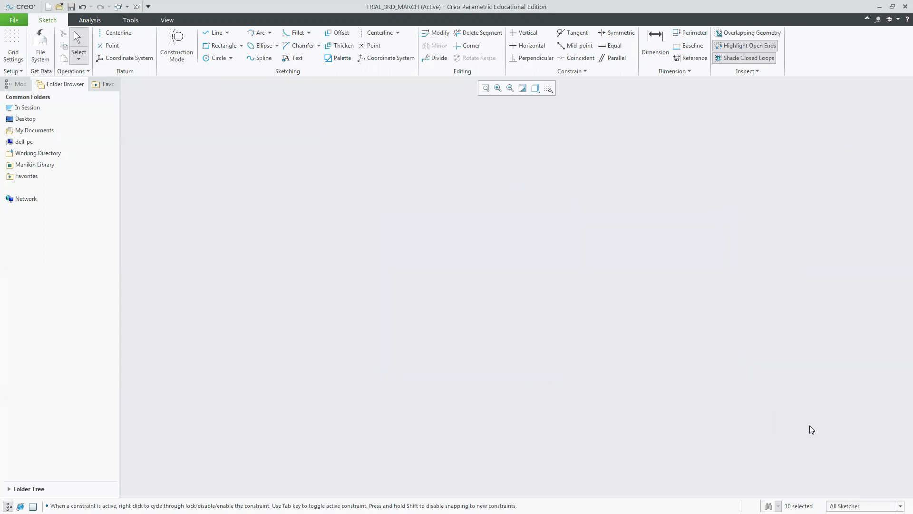
- Sketch a closed quadrilateral with a slanted upper edge about 12.34 long, a slanted right side about 8.93, a horizontal base and a vertical left side
{"action": "left_click", "coordinate": [209, 32]}
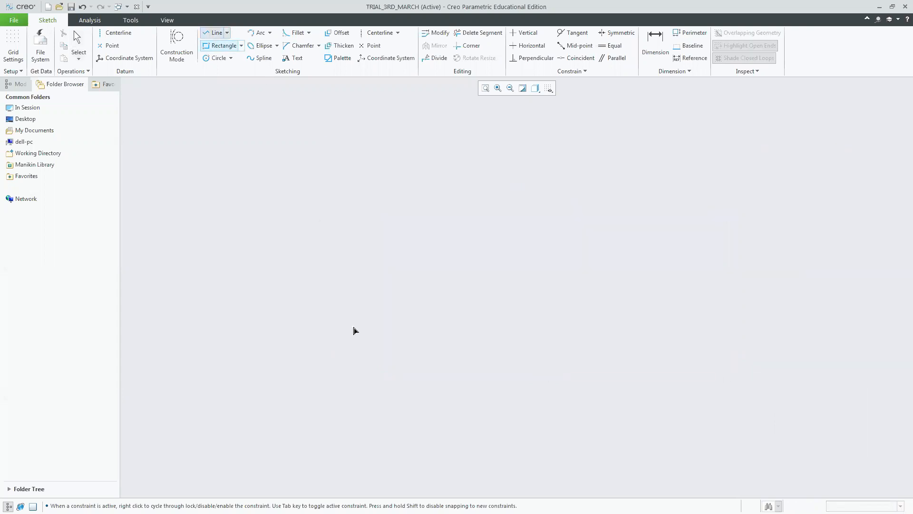
{"action": "left_click", "coordinate": [347, 237]}
{"action": "left_click", "coordinate": [649, 181]}
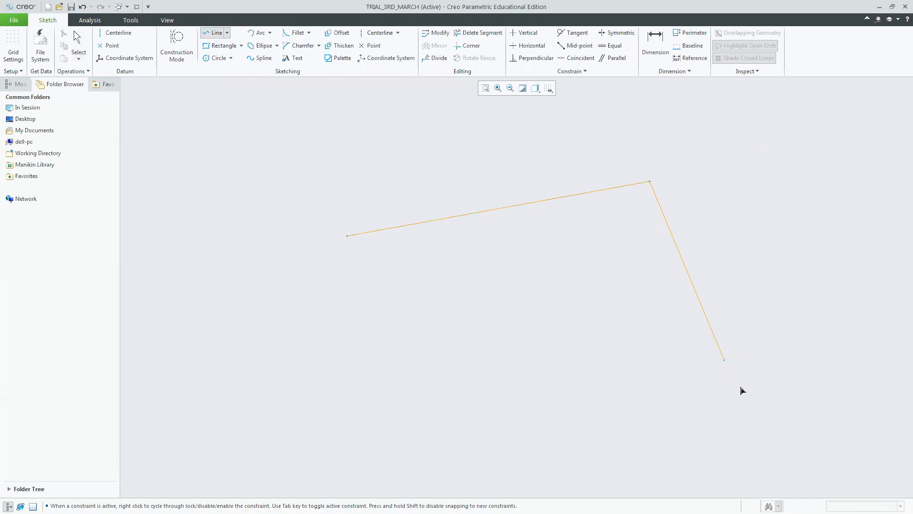
{"action": "left_click", "coordinate": [742, 383]}
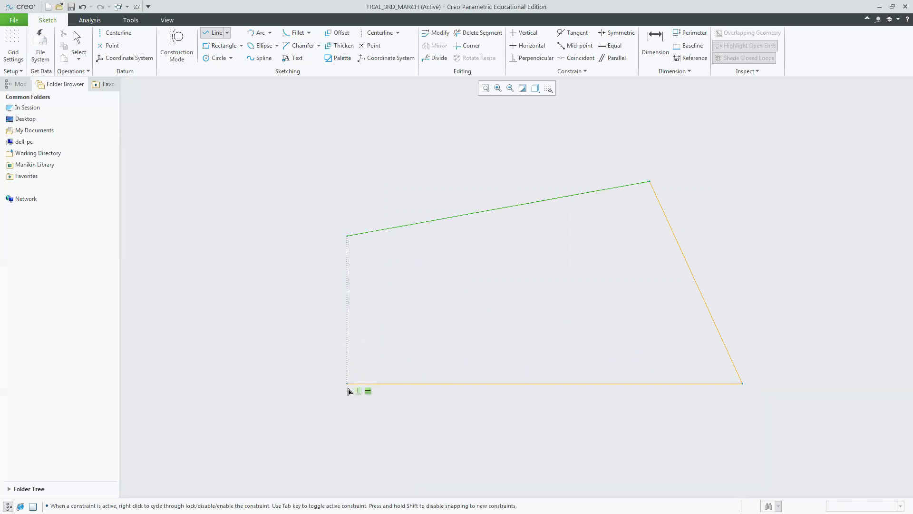
{"action": "left_click", "coordinate": [347, 388]}
{"action": "left_click", "coordinate": [347, 240]}
{"action": "middle_click", "coordinate": [236, 300]}
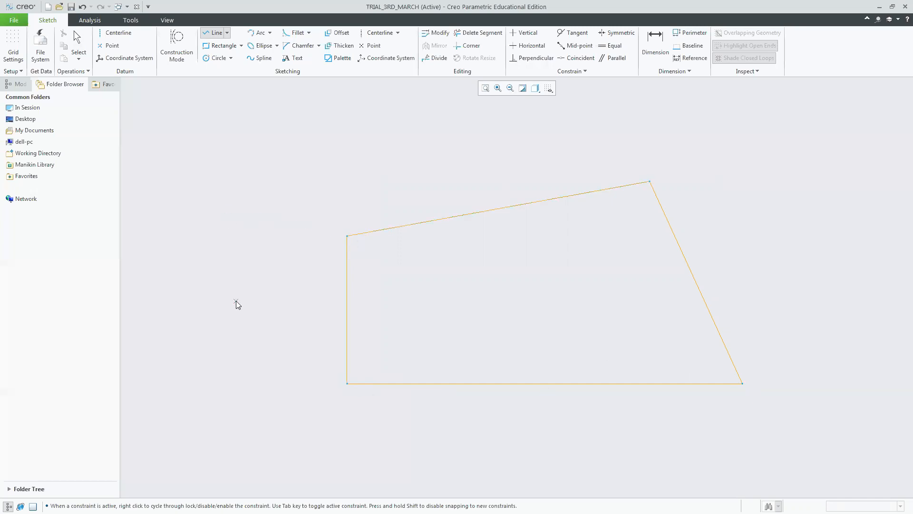
{"action": "middle_click", "coordinate": [240, 314]}
- Apply a Horizontal constraint to the slanted upper edge of the quadrilateral
{"action": "left_click", "coordinate": [543, 391]}
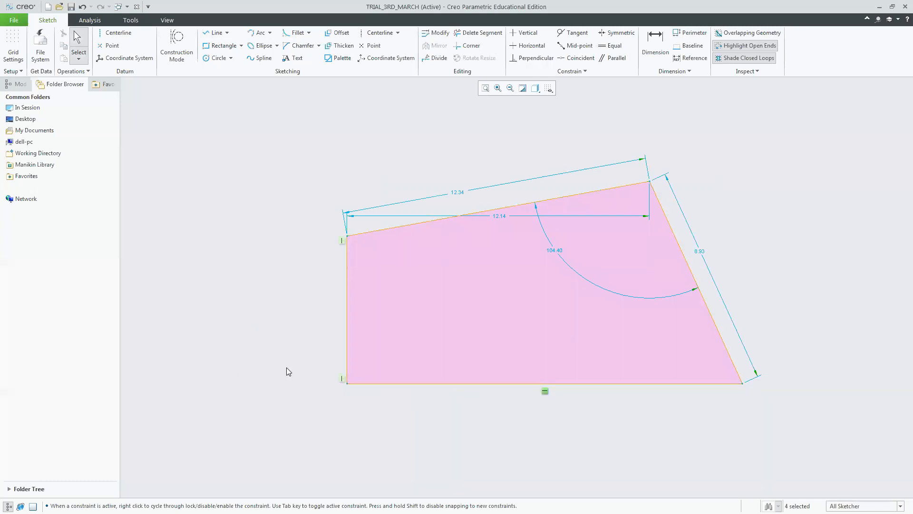
{"action": "left_click", "coordinate": [340, 379]}
{"action": "left_click", "coordinate": [534, 46]}
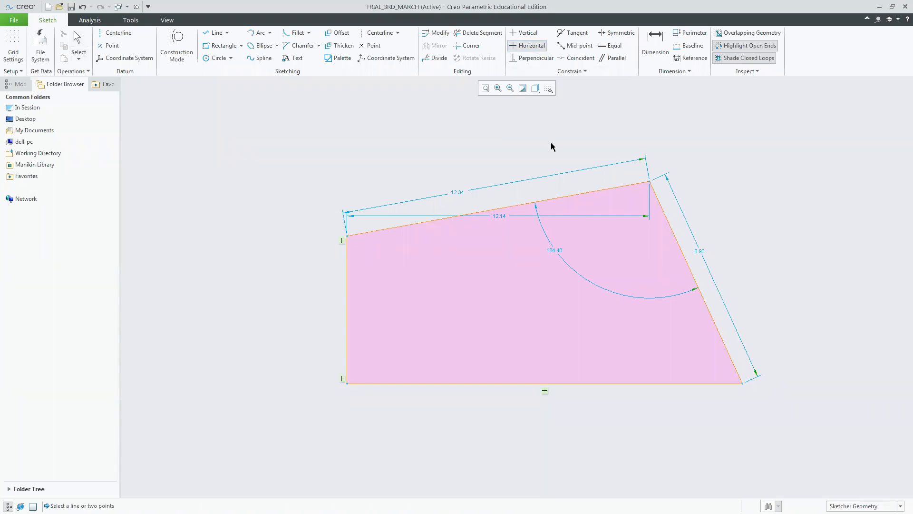
{"action": "left_click", "coordinate": [557, 201]}
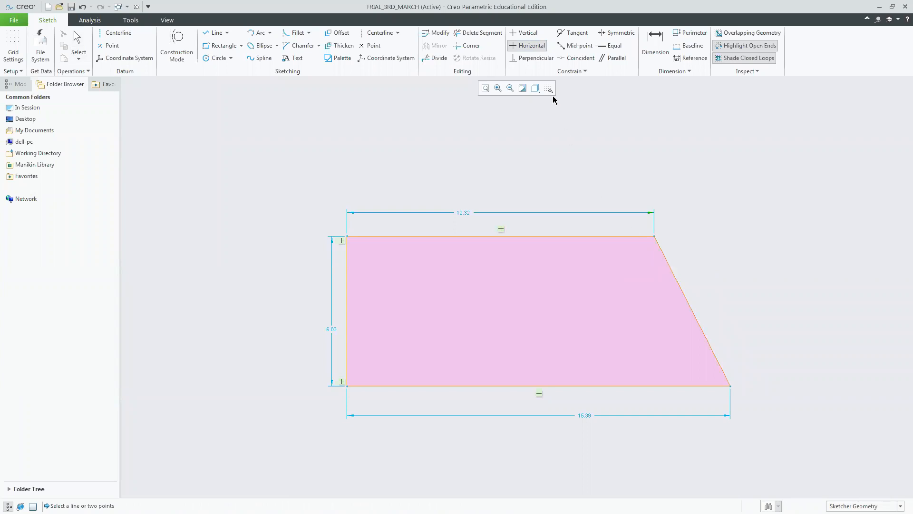
- Apply a Vertical constraint to the slanted right edge of the shape to make it a rectangle
{"action": "left_click", "coordinate": [531, 33]}
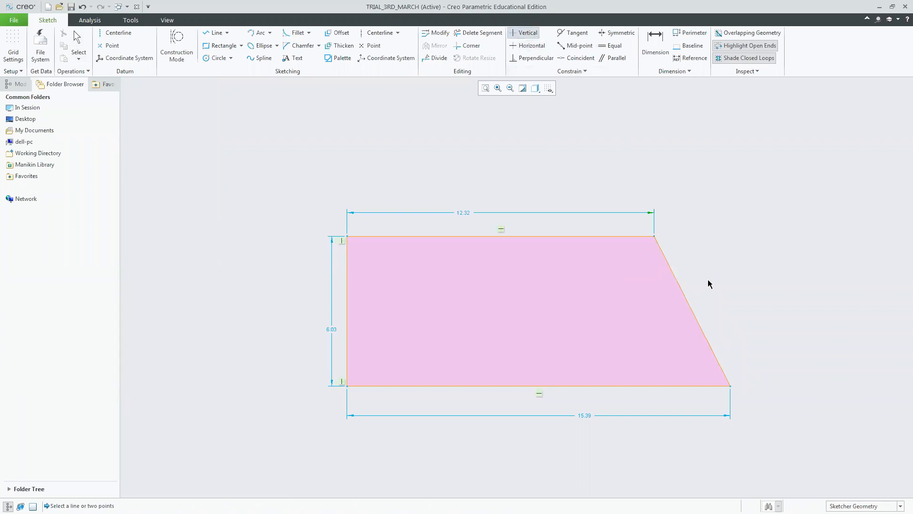
{"action": "left_click", "coordinate": [694, 317]}
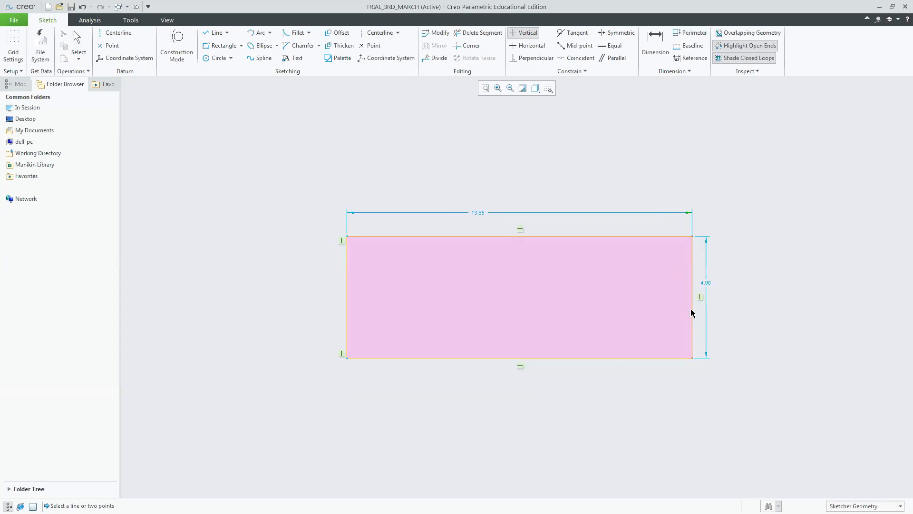
{"action": "middle_click", "coordinate": [761, 295]}
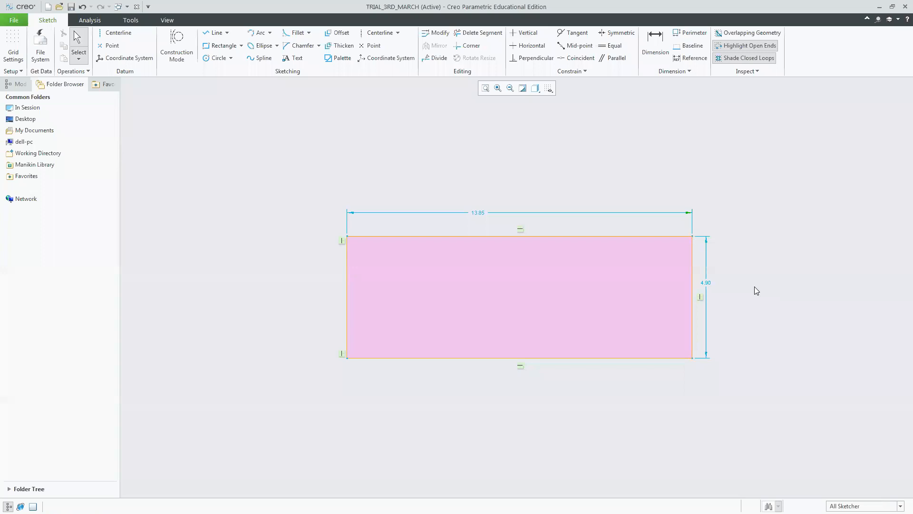
- Select the Horizontal constraint on the rectangle's base, then hide the navigation area, restore it and clear the selection
{"action": "left_click", "coordinate": [520, 366]}
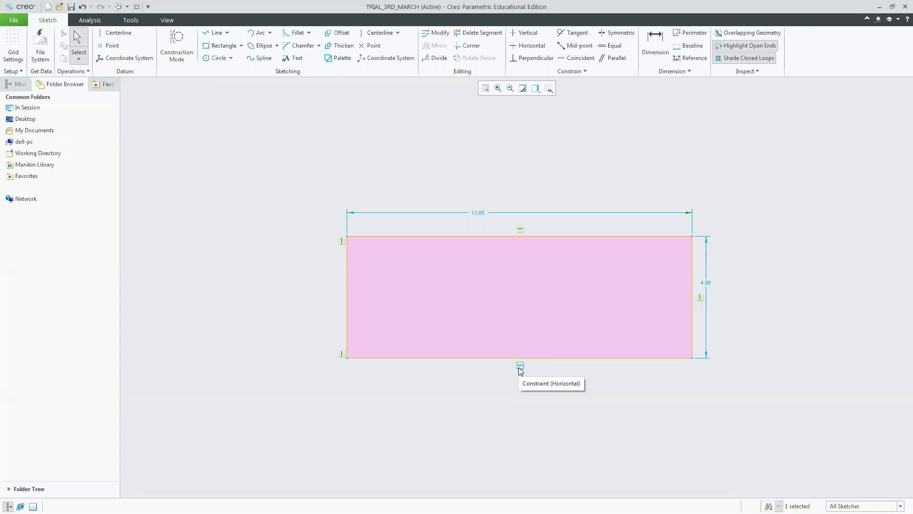
{"action": "left_click", "coordinate": [520, 365]}
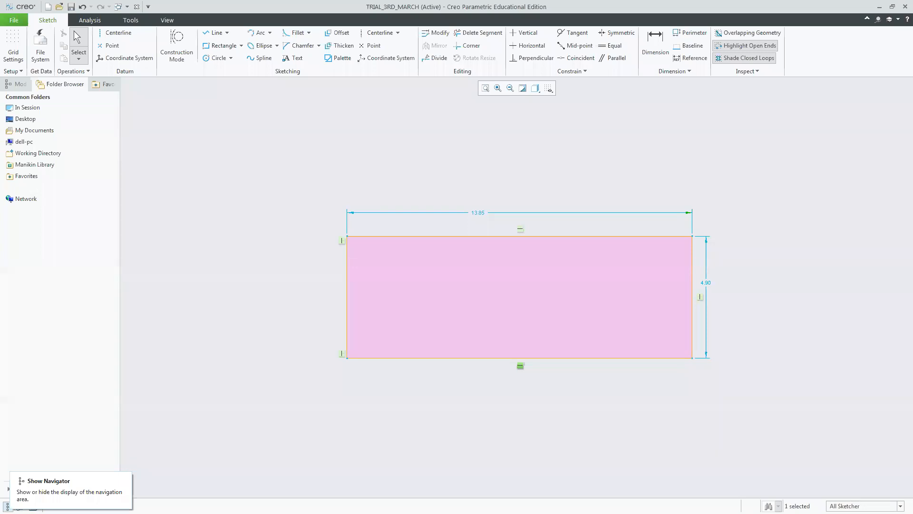
{"action": "left_click", "coordinate": [8, 505]}
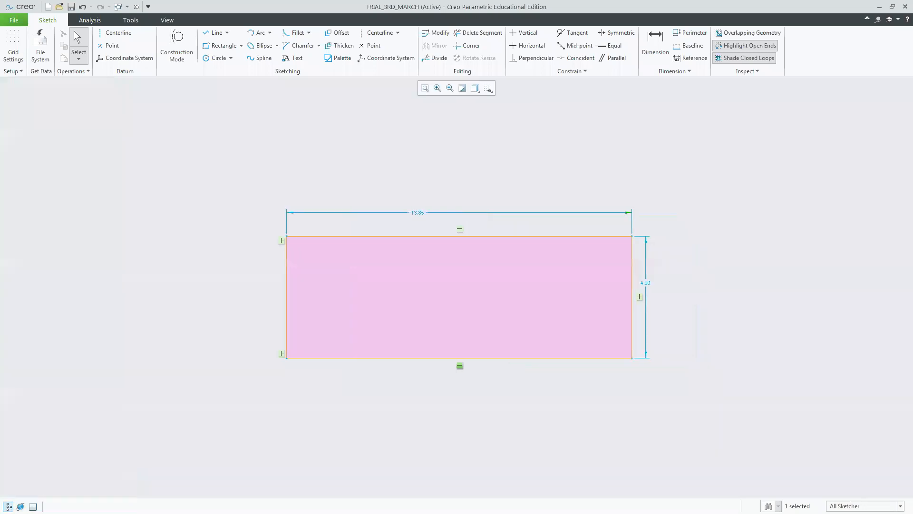
{"action": "left_click", "coordinate": [8, 506]}
{"action": "left_click", "coordinate": [8, 506]}
{"action": "left_click", "coordinate": [8, 506]}
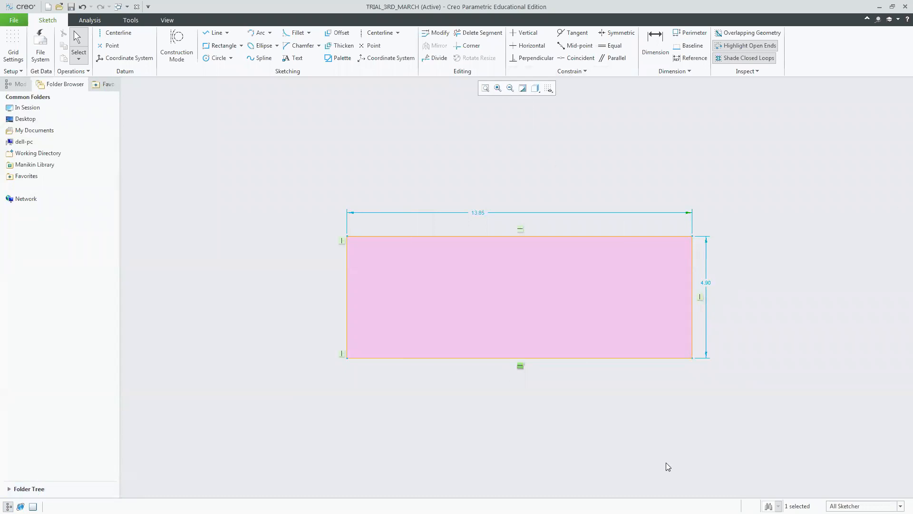
{"action": "left_click", "coordinate": [810, 299]}
{"action": "left_click", "coordinate": [747, 59]}
- Remove the rectangle's left edge with Delete Segment, and switch the open-end highlighting off and on again
{"action": "left_click", "coordinate": [478, 36]}
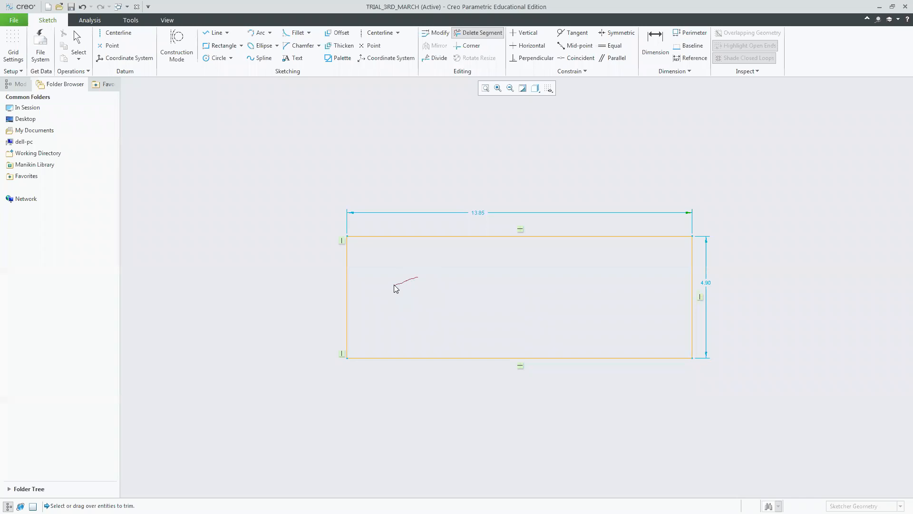
{"action": "left_click_drag", "start_coordinate": [394, 286], "coordinate": [306, 287]}
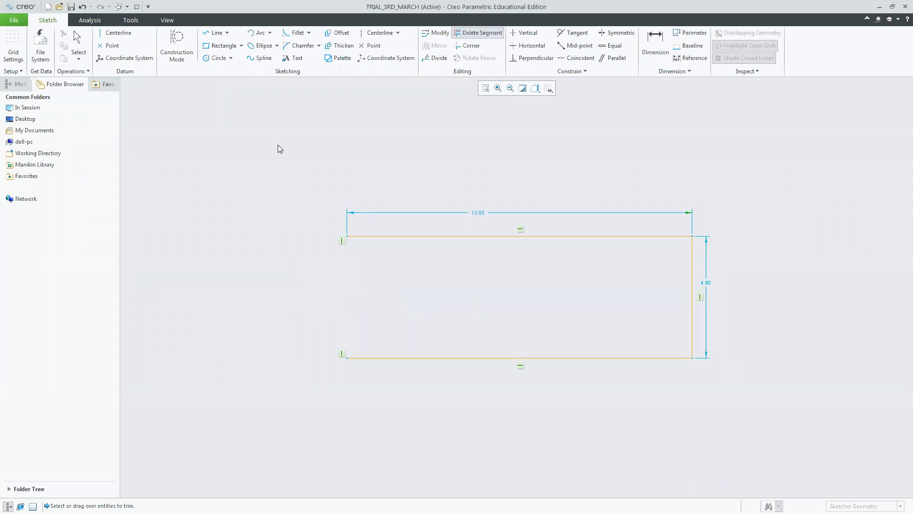
{"action": "middle_click", "coordinate": [256, 169]}
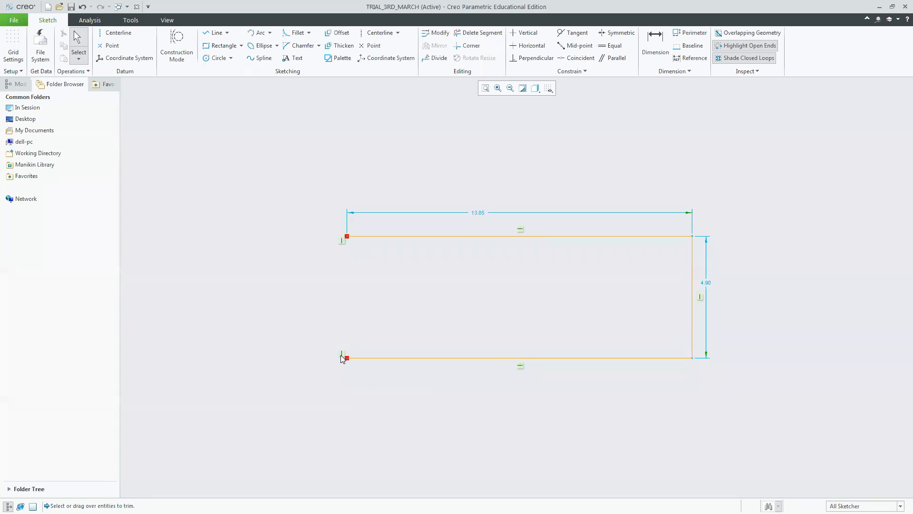
{"action": "left_click", "coordinate": [752, 45]}
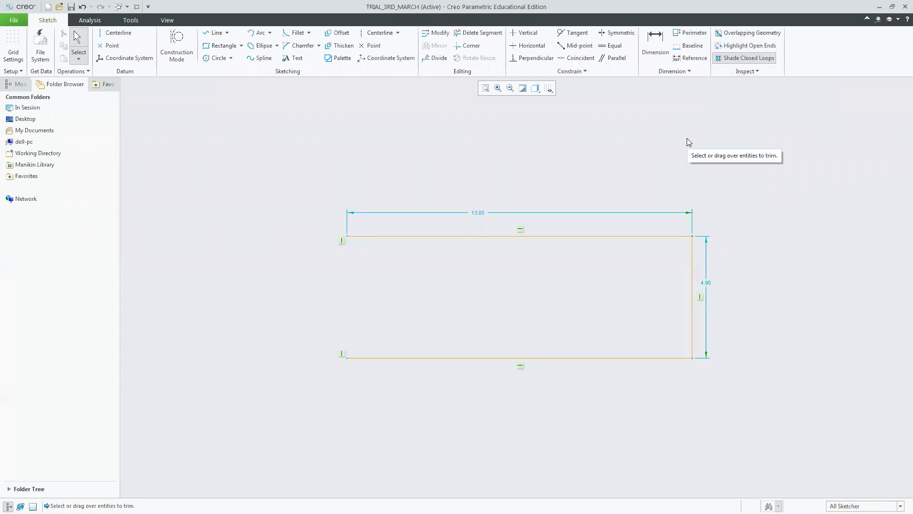
{"action": "left_click", "coordinate": [740, 46]}
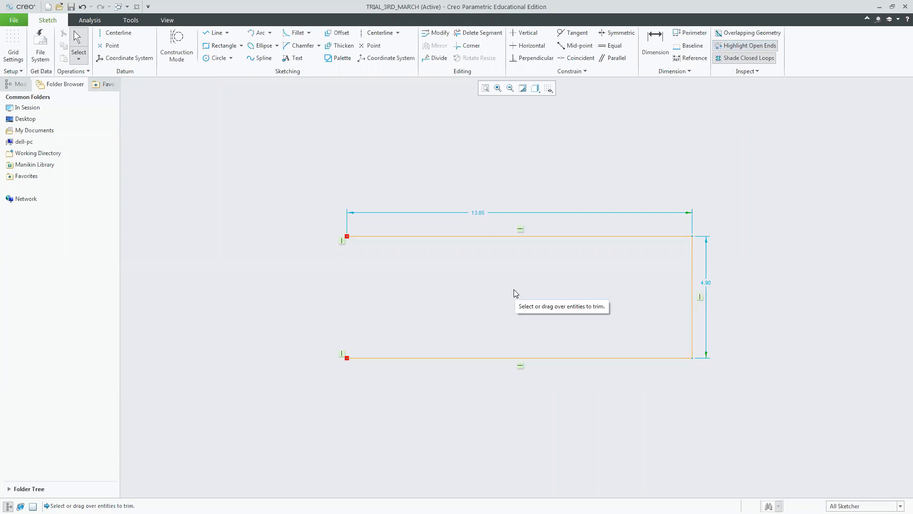
- Draw a vertical line about 4.42 long upward from the lower-left corner, stopping short of the upper-left corner
{"action": "left_click", "coordinate": [215, 32]}
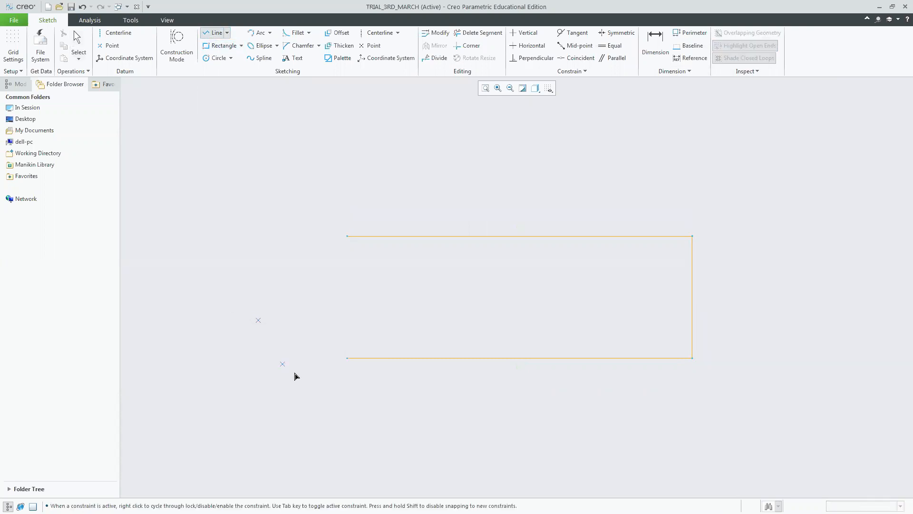
{"action": "left_click", "coordinate": [347, 358]}
{"action": "left_click", "coordinate": [304, 251]}
{"action": "middle_click", "coordinate": [250, 253]}
{"action": "middle_click", "coordinate": [263, 308]}
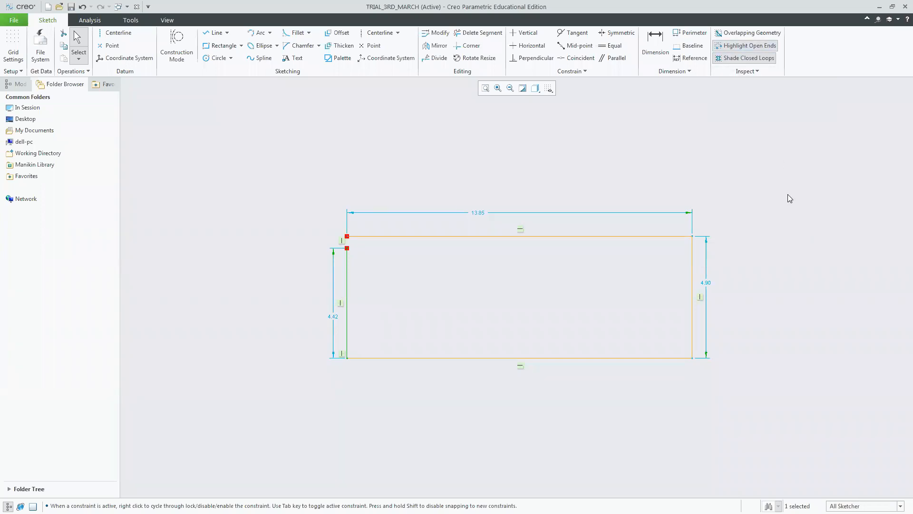
- Close the remaining gap on the left side with a short line joined to the upper-left corner
{"action": "left_click", "coordinate": [213, 33]}
{"action": "left_click", "coordinate": [347, 236]}
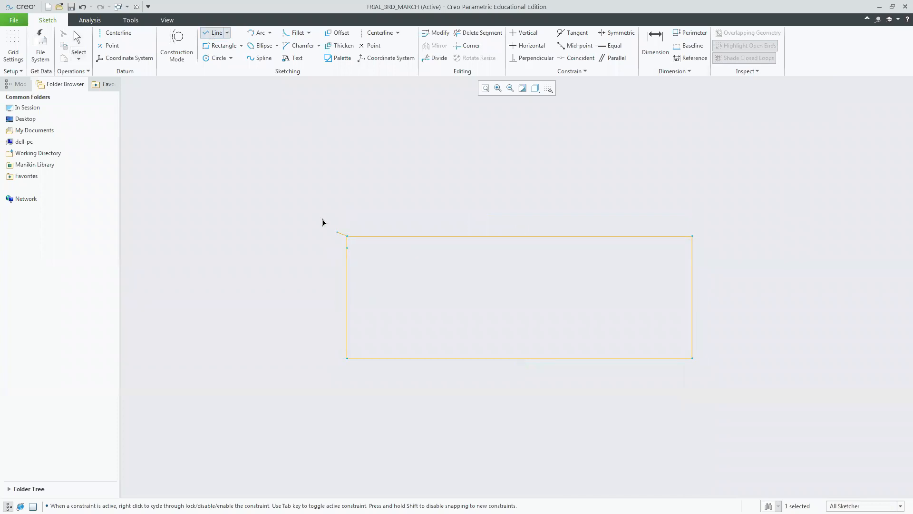
{"action": "middle_click", "coordinate": [315, 210]}
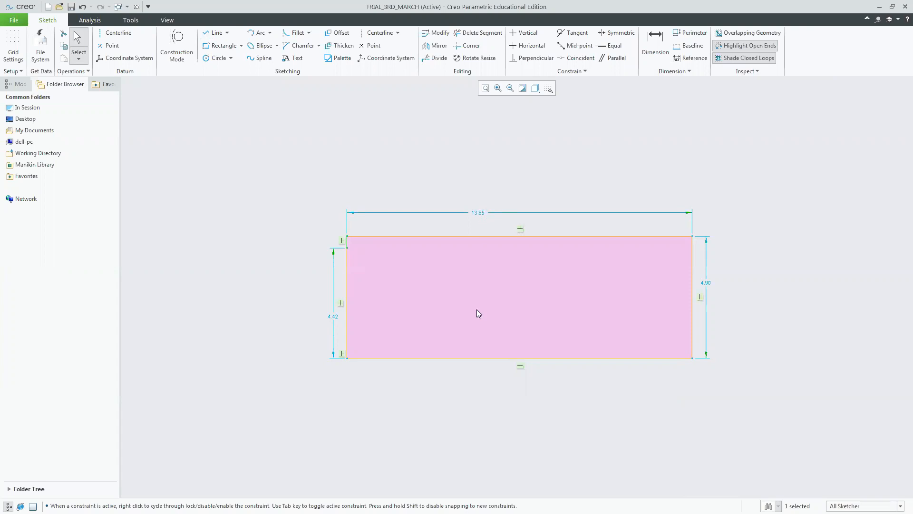
- Remove both line pieces of the left side with Delete Segment
{"action": "left_click", "coordinate": [478, 32]}
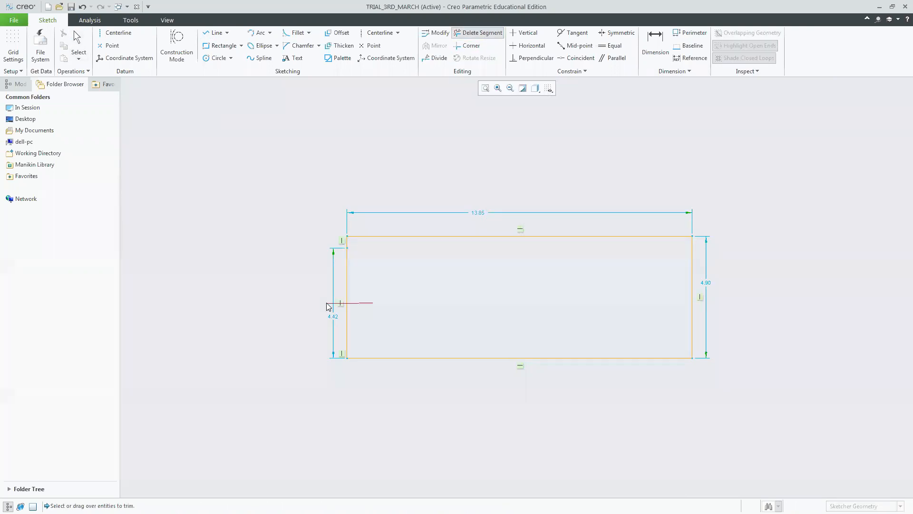
{"action": "left_click", "coordinate": [345, 259]}
{"action": "left_click", "coordinate": [333, 245]}
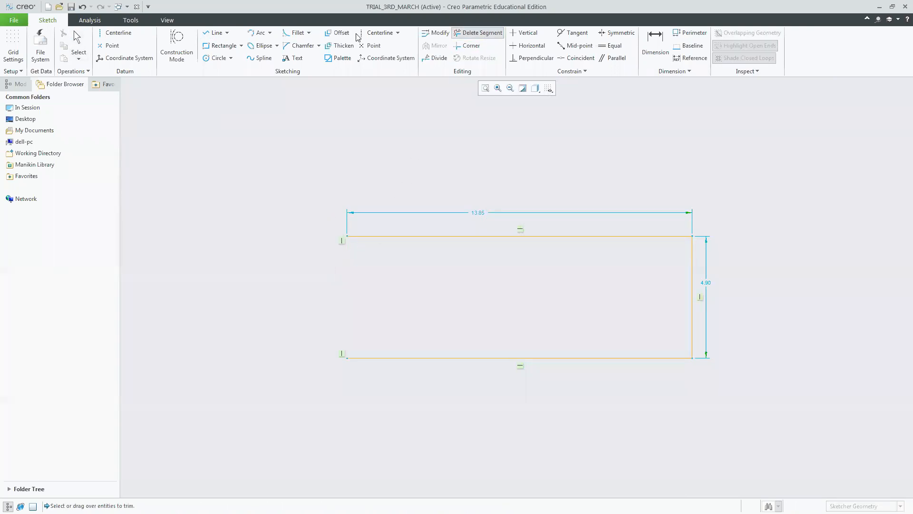
- Close the rectangle with a single vertical line from its lower-left corner to its upper-left corner
{"action": "left_click", "coordinate": [214, 32]}
{"action": "left_click", "coordinate": [347, 357]}
{"action": "left_click", "coordinate": [348, 236]}
{"action": "middle_click", "coordinate": [450, 213]}
{"action": "middle_click", "coordinate": [450, 213]}
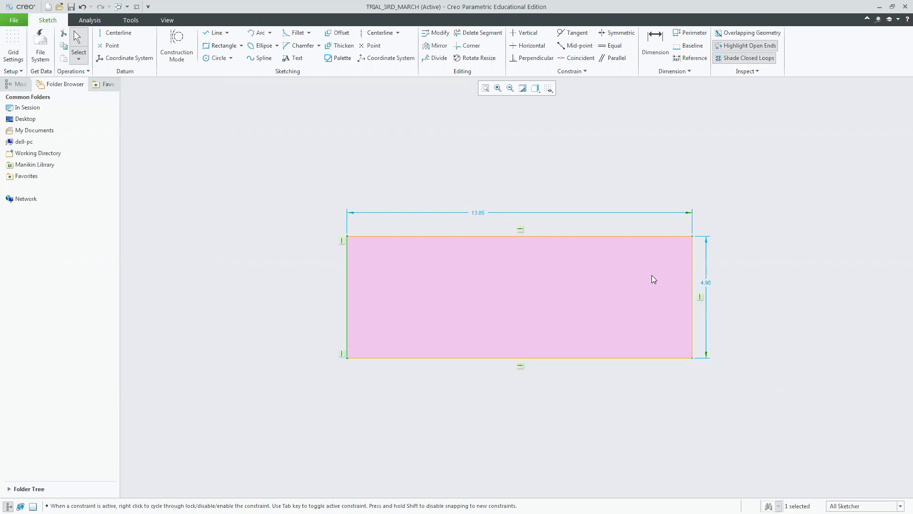
- Set the rectangle's width to 5
{"action": "left_click", "coordinate": [479, 213]}
{"action": "double_click", "coordinate": [480, 214]}
{"action": "type", "text": "5"}
{"action": "key", "text": "Return"}
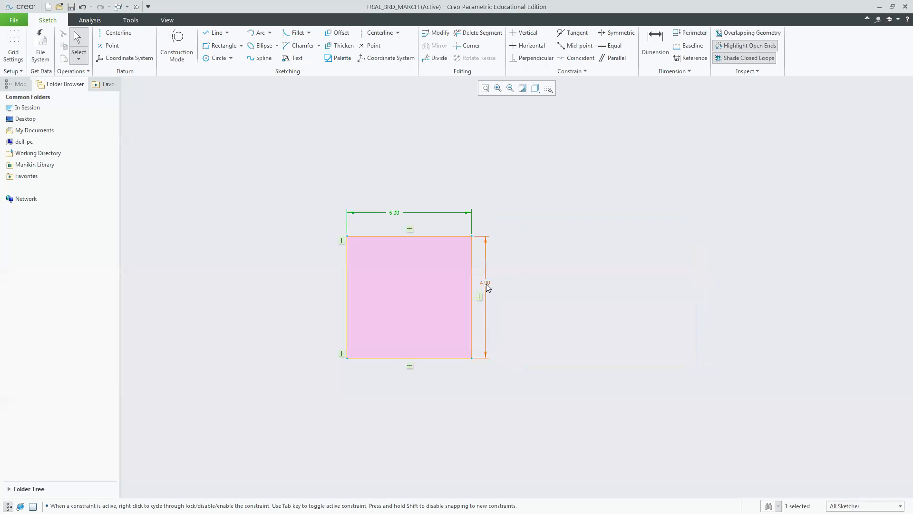
- Set the rectangle's height to 8
{"action": "double_click", "coordinate": [486, 284]}
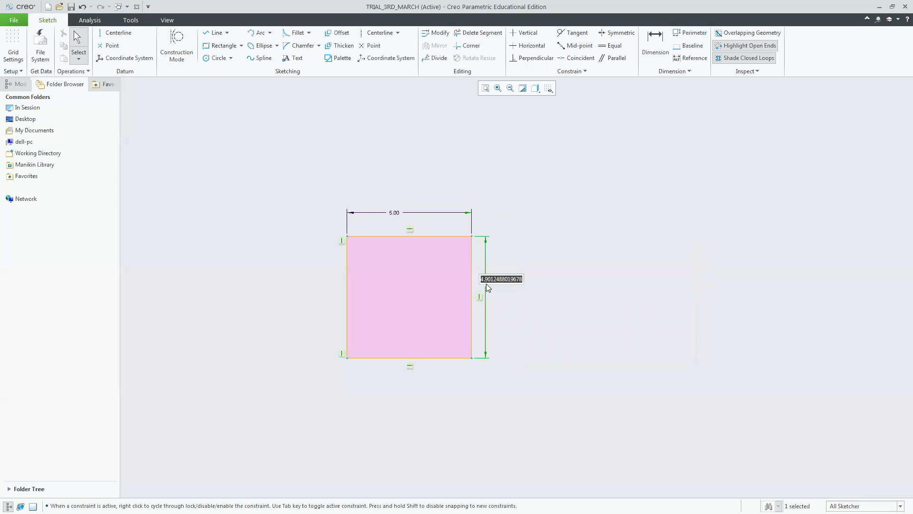
{"action": "type", "text": "8"}
{"action": "key", "text": "Return"}
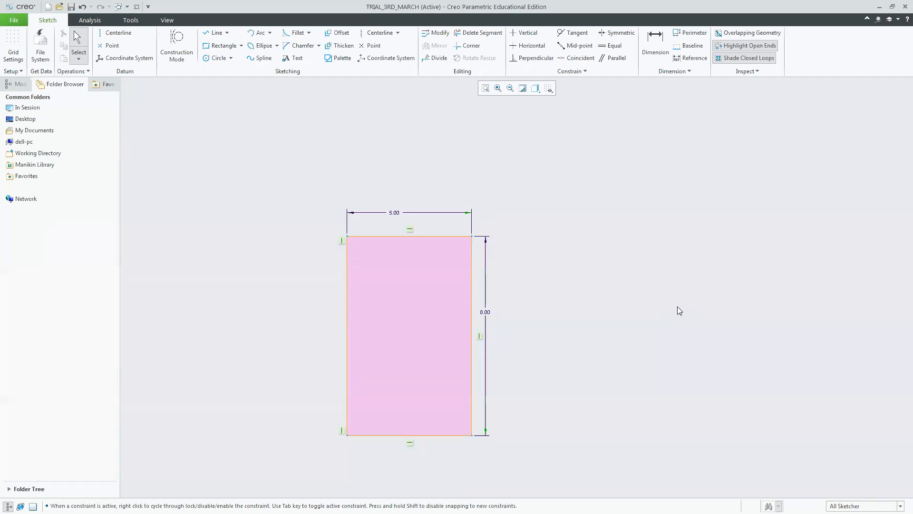
- Set the rectangle's width to 6
{"action": "double_click", "coordinate": [398, 213]}
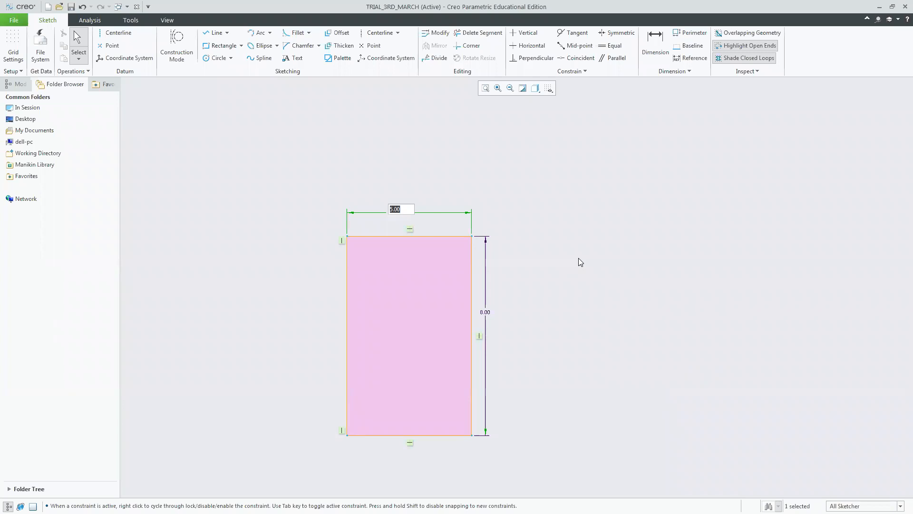
{"action": "type", "text": "6"}
{"action": "key", "text": "Return"}
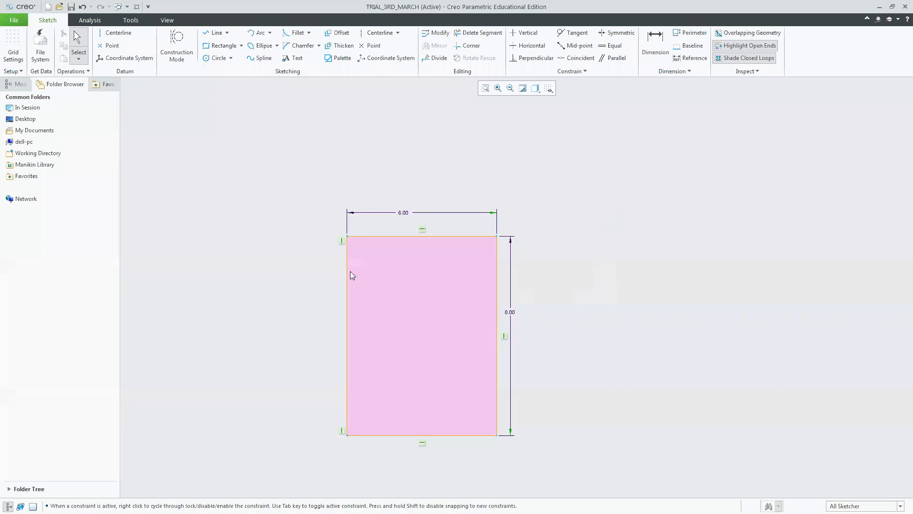
- Delete the vertical alignment constraint on the rectangle's left side and open the lower width dimension for editing
{"action": "left_click", "coordinate": [341, 241]}
{"action": "key", "text": "Delete"}
{"action": "double_click", "coordinate": [438, 448]}
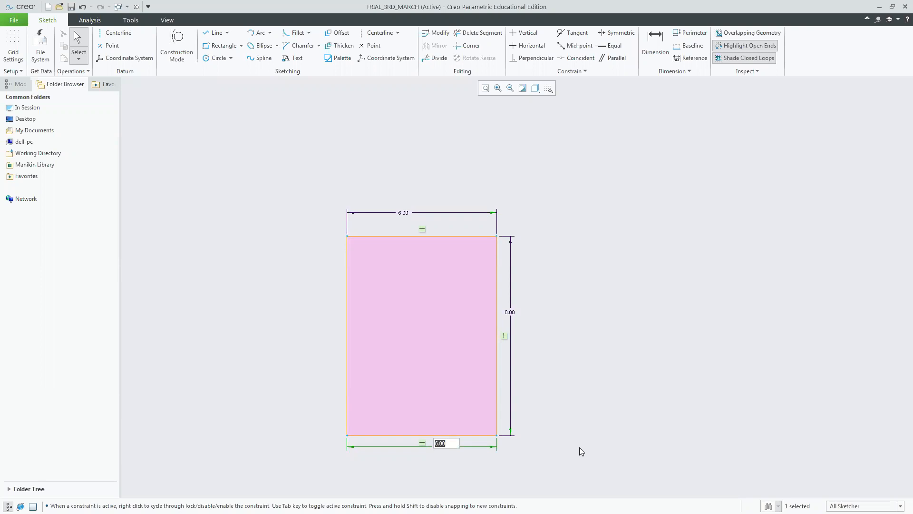
{"action": "key", "text": "Return"}
{"action": "left_click", "coordinate": [587, 326]}
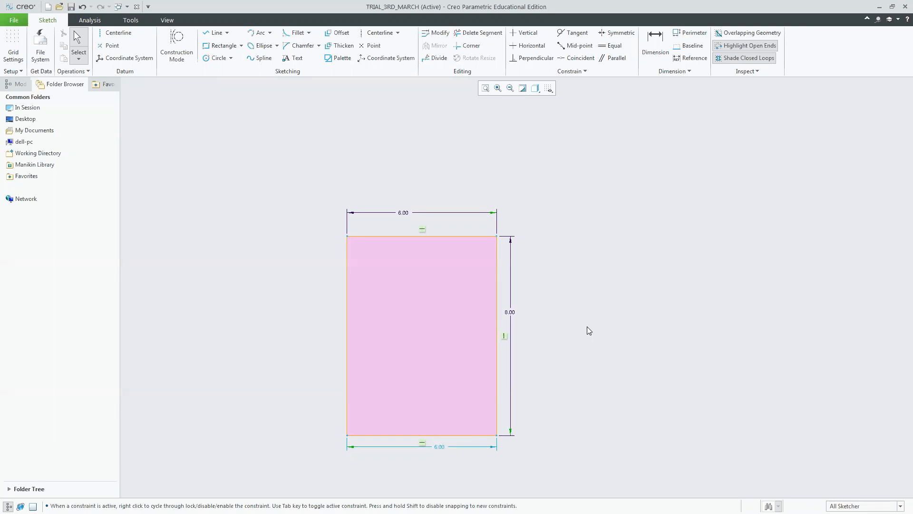
- Convert the lower width dimension of the rectangle into a strong dimension, accepting 6.00 as its value
{"action": "left_click", "coordinate": [440, 450]}
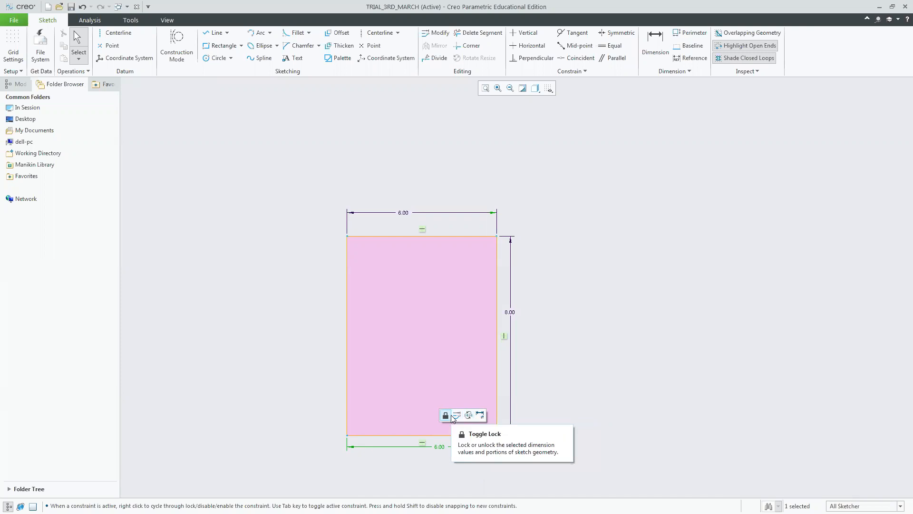
{"action": "left_click", "coordinate": [479, 416]}
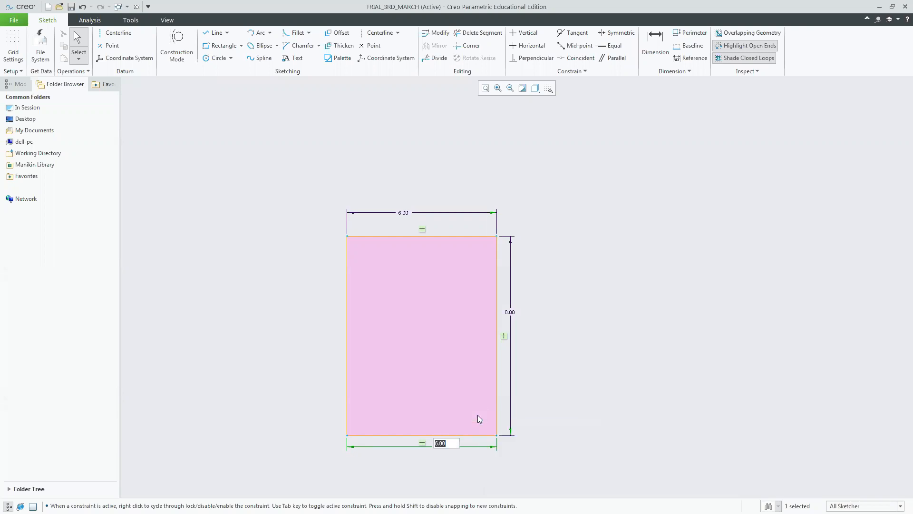
{"action": "left_click", "coordinate": [612, 451]}
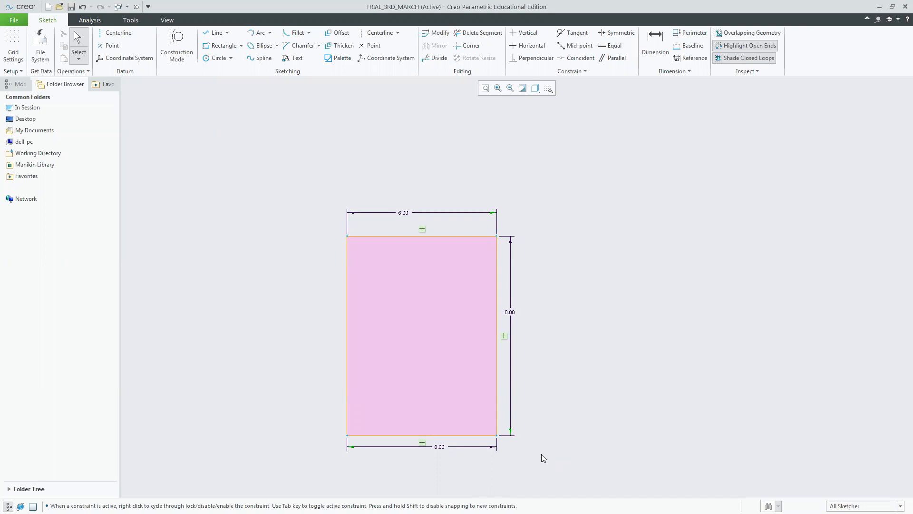
- Undo the strong lower width dimension and the deletion of the left-side vertical alignment constraint
{"action": "key", "text": "ctrl+z"}
{"action": "key", "text": "ctrl+z"}
{"action": "left_click", "coordinate": [485, 88]}
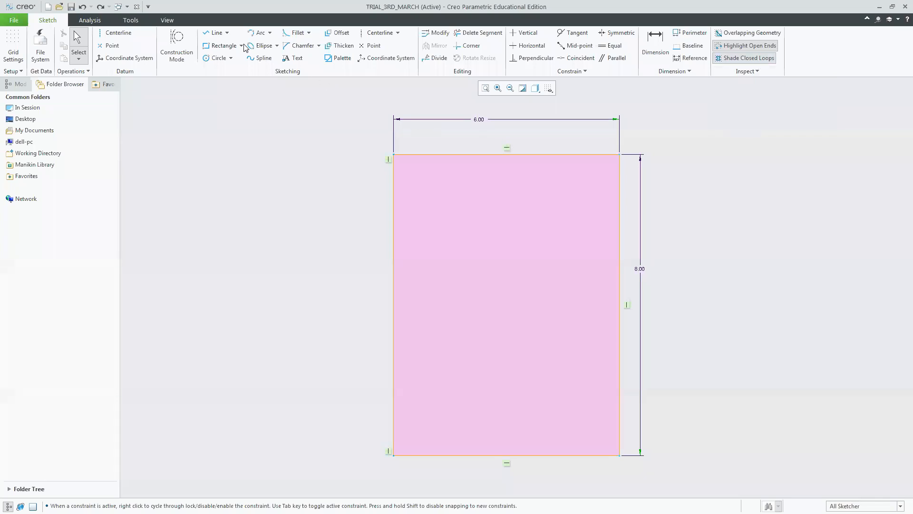
- Sketch a separate vertical line about 3.42 long to the left of the rectangle and delete it
{"action": "left_click", "coordinate": [214, 32]}
{"action": "left_click", "coordinate": [304, 174]}
{"action": "left_click", "coordinate": [305, 305]}
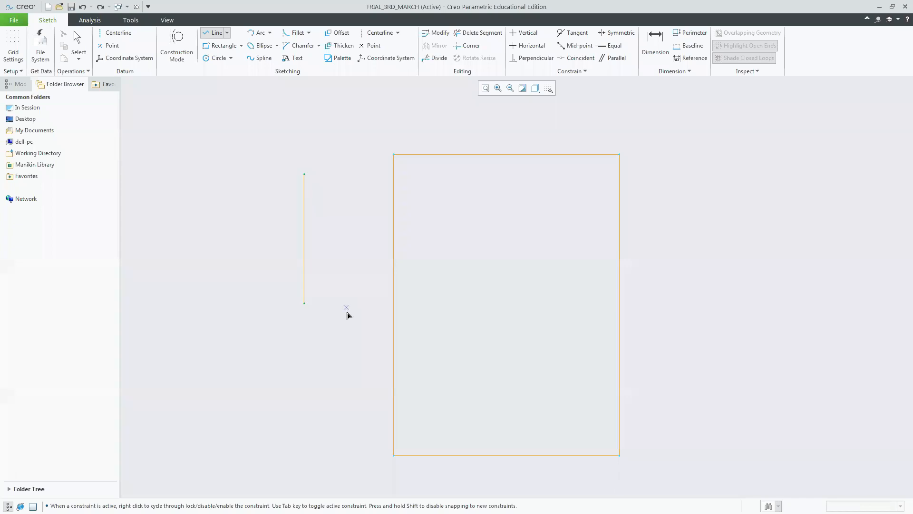
{"action": "middle_click", "coordinate": [346, 315]}
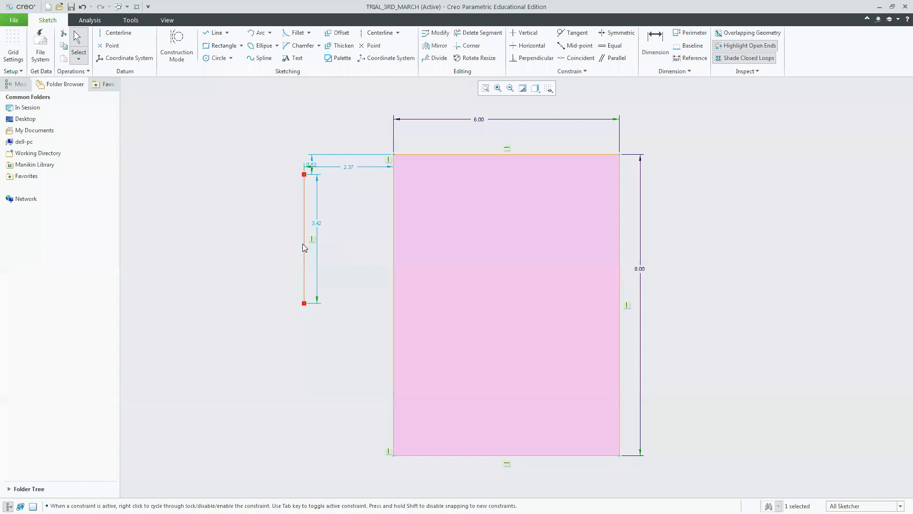
{"action": "mouse_move", "coordinate": [305, 303]}
{"action": "left_mouse_down"}
{"action": "mouse_move", "coordinate": [339, 296]}
{"action": "mouse_move", "coordinate": [316, 287]}
{"action": "left_mouse_up"}
{"action": "key", "text": "Delete"}
- Sketch a slanted line about 38° from vertical beside the rectangle and move it across the rectangle's left edge
{"action": "left_click", "coordinate": [214, 33]}
{"action": "left_click", "coordinate": [212, 193]}
{"action": "left_click", "coordinate": [266, 264]}
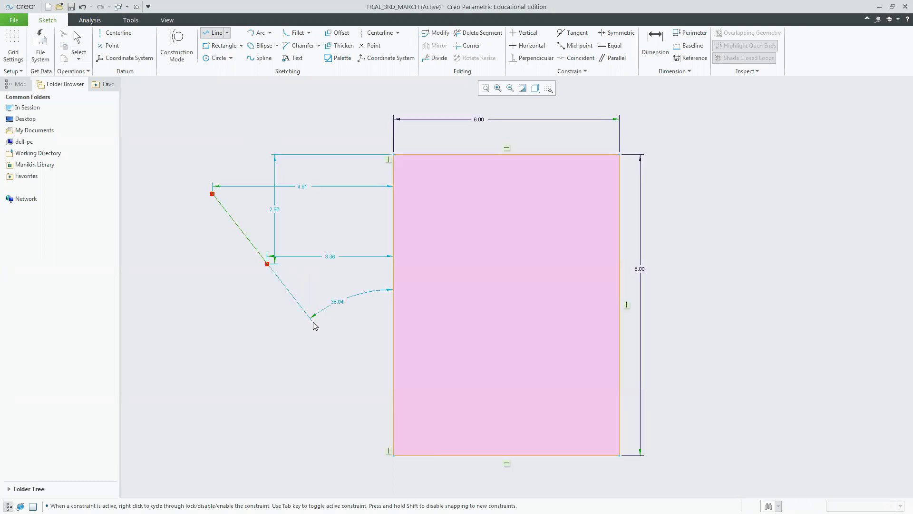
{"action": "middle_click", "coordinate": [243, 234]}
{"action": "left_click", "coordinate": [241, 233]}
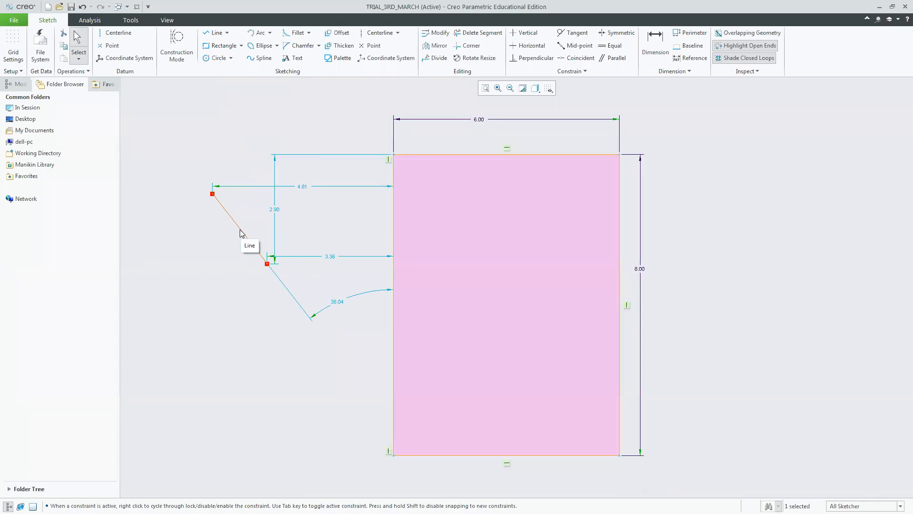
{"action": "mouse_move", "coordinate": [245, 231]}
{"action": "left_mouse_down"}
{"action": "mouse_move", "coordinate": [366, 241]}
{"action": "mouse_move", "coordinate": [394, 260]}
{"action": "left_mouse_up"}
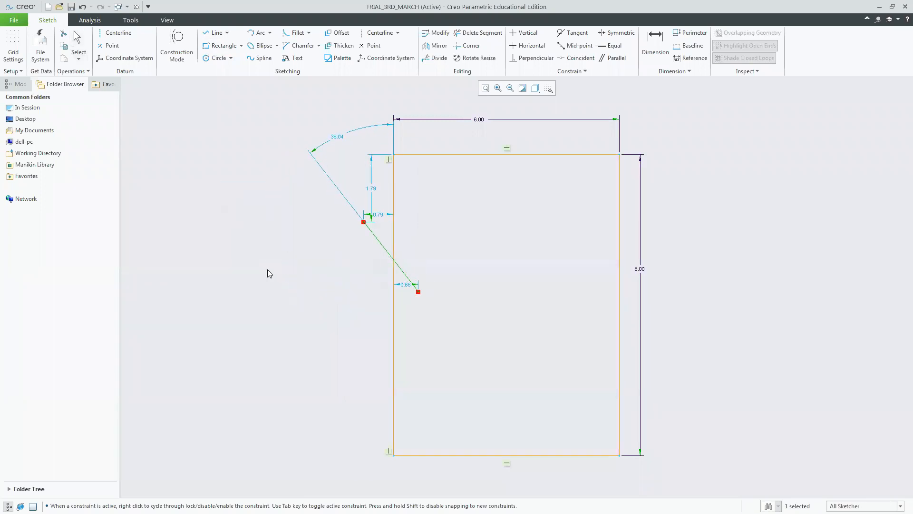
- Move both ends of the slanted line close to the rectangle's left edge, and delete the whole sketch
{"action": "left_click", "coordinate": [248, 297]}
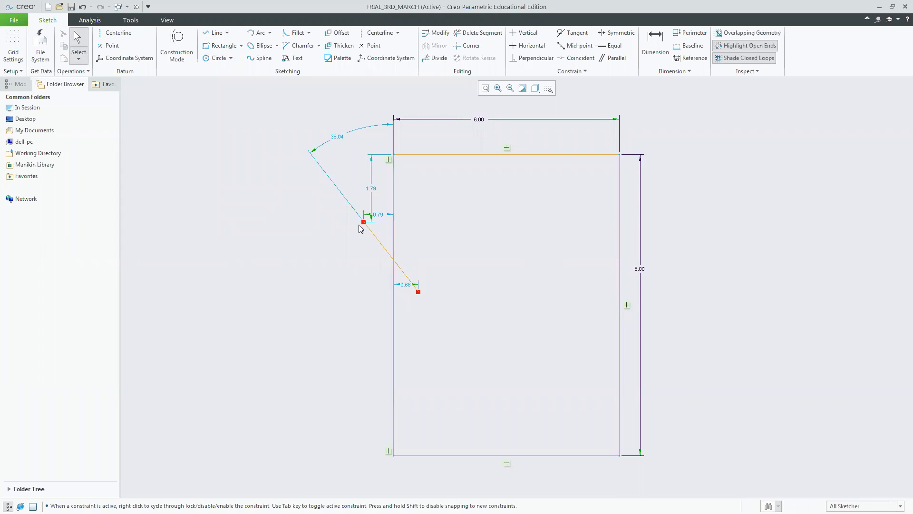
{"action": "left_click_drag", "start_coordinate": [364, 222], "coordinate": [386, 263]}
{"action": "mouse_move", "coordinate": [413, 290]}
{"action": "left_mouse_down"}
{"action": "mouse_move", "coordinate": [387, 268]}
{"action": "mouse_move", "coordinate": [394, 274]}
{"action": "left_mouse_up"}
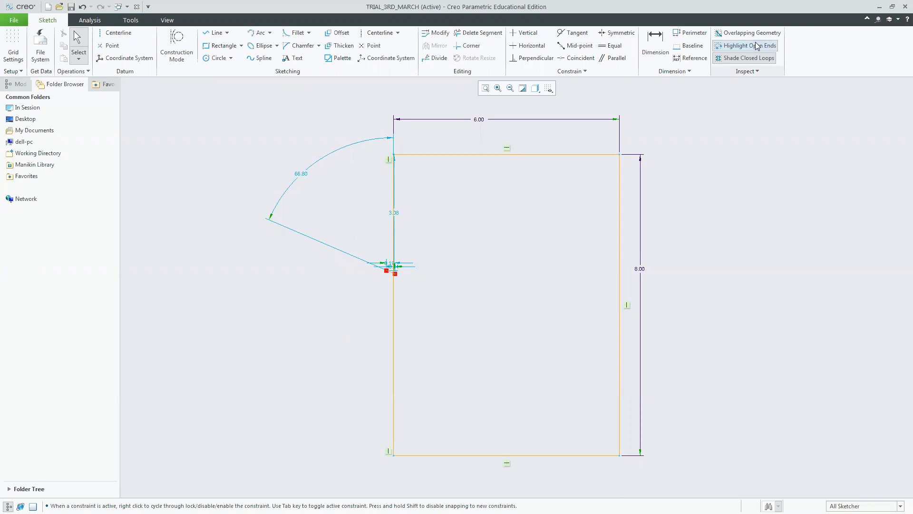
{"action": "left_click", "coordinate": [759, 55]}
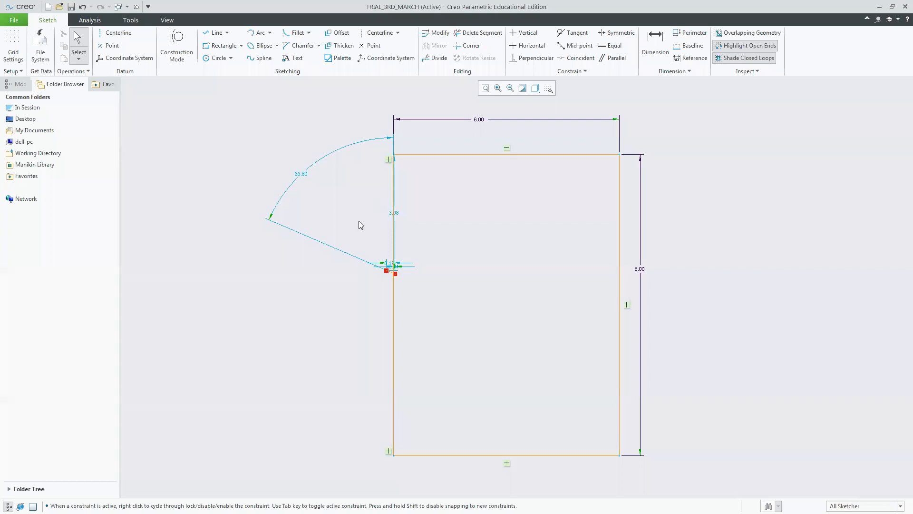
{"action": "mouse_move", "coordinate": [235, 94]}
{"action": "left_mouse_down"}
{"action": "mouse_move", "coordinate": [565, 251]}
{"action": "mouse_move", "coordinate": [765, 474]}
{"action": "mouse_move", "coordinate": [750, 479]}
{"action": "left_mouse_up"}
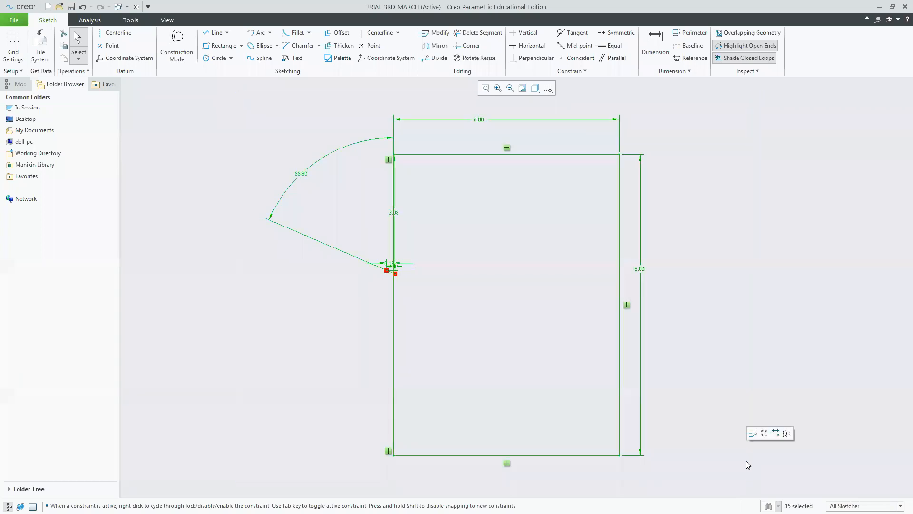
{"action": "key", "text": "Delete"}
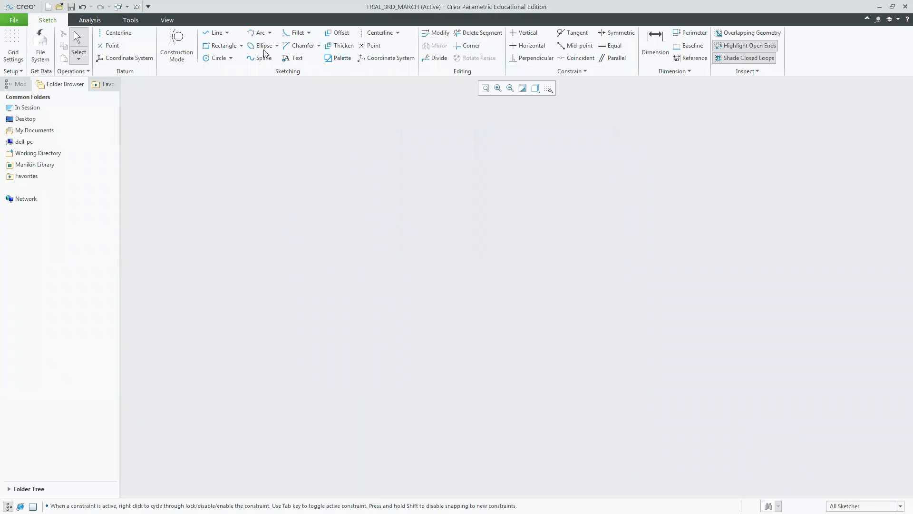
- Sketch a corner rectangle about 9.20 wide and 4.76 high, and delete it
{"action": "left_click", "coordinate": [241, 46]}
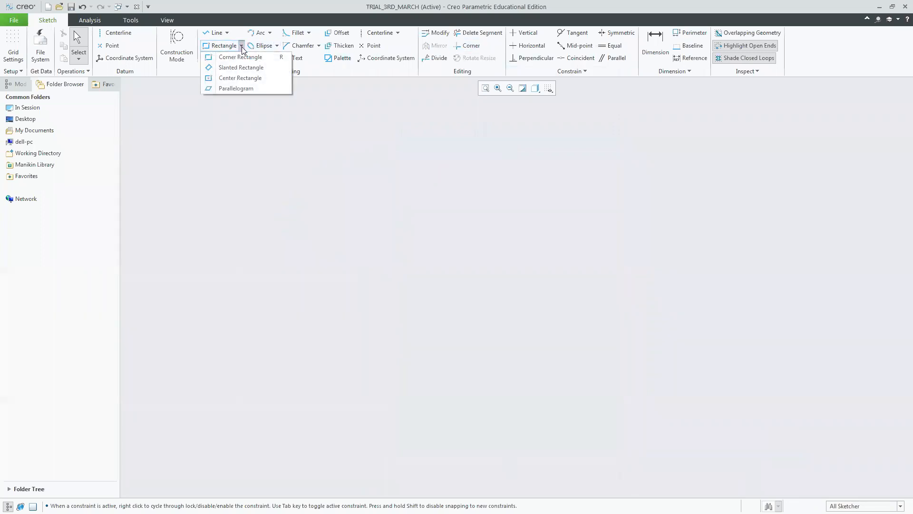
{"action": "left_click", "coordinate": [245, 53]}
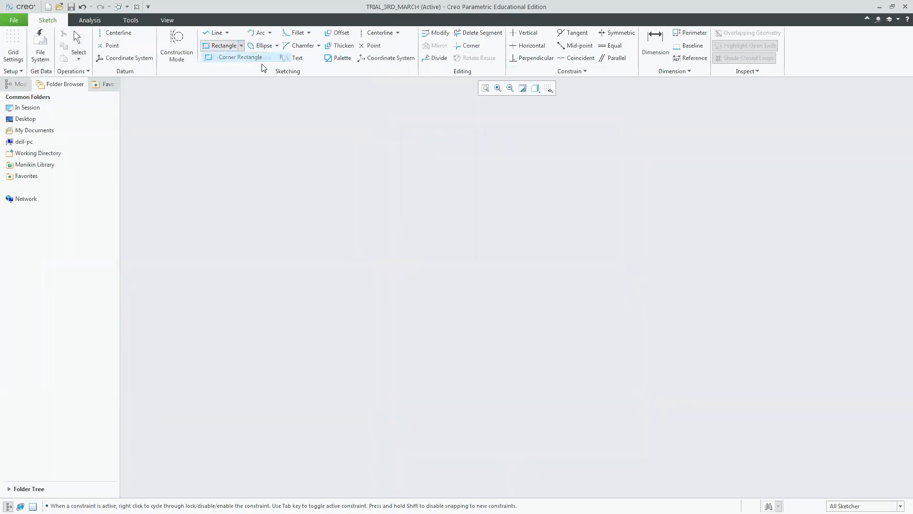
{"action": "left_click", "coordinate": [319, 186]}
{"action": "left_click", "coordinate": [605, 332]}
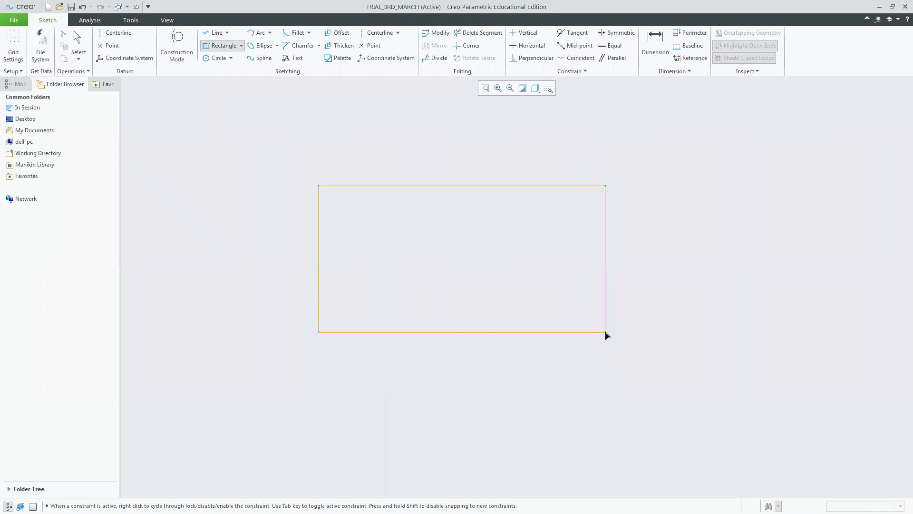
{"action": "left_click_drag", "start_coordinate": [606, 333], "coordinate": [665, 365]}
{"action": "middle_click", "coordinate": [768, 367]}
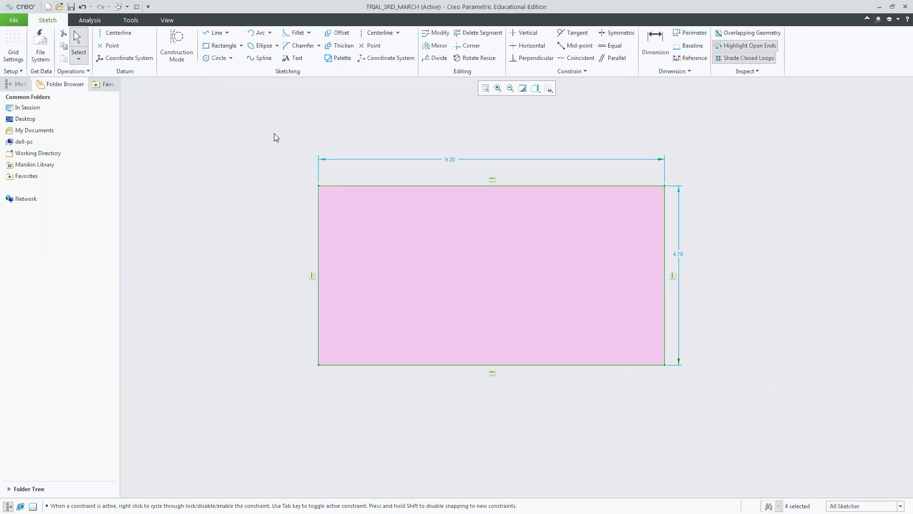
{"action": "left_click_drag", "start_coordinate": [272, 124], "coordinate": [732, 404]}
{"action": "key", "text": "Delete"}
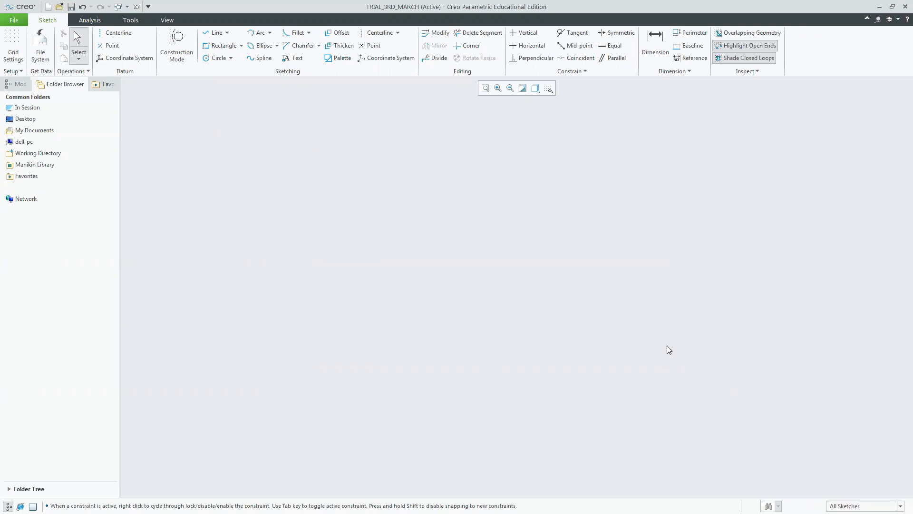
- Sketch a slanted rectangle about 8.24 long and 3.52 wide, rising to the right, and delete it
{"action": "left_click", "coordinate": [241, 45]}
{"action": "left_click", "coordinate": [245, 67]}
{"action": "left_click", "coordinate": [242, 46]}
{"action": "left_click", "coordinate": [239, 67]}
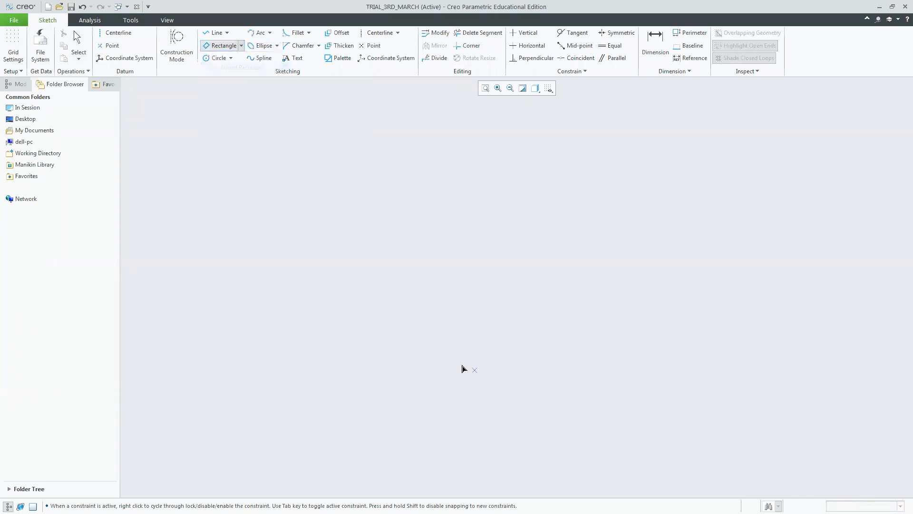
{"action": "left_click", "coordinate": [356, 358]}
{"action": "left_click", "coordinate": [640, 233]}
{"action": "left_click", "coordinate": [561, 125]}
{"action": "middle_click", "coordinate": [692, 220]}
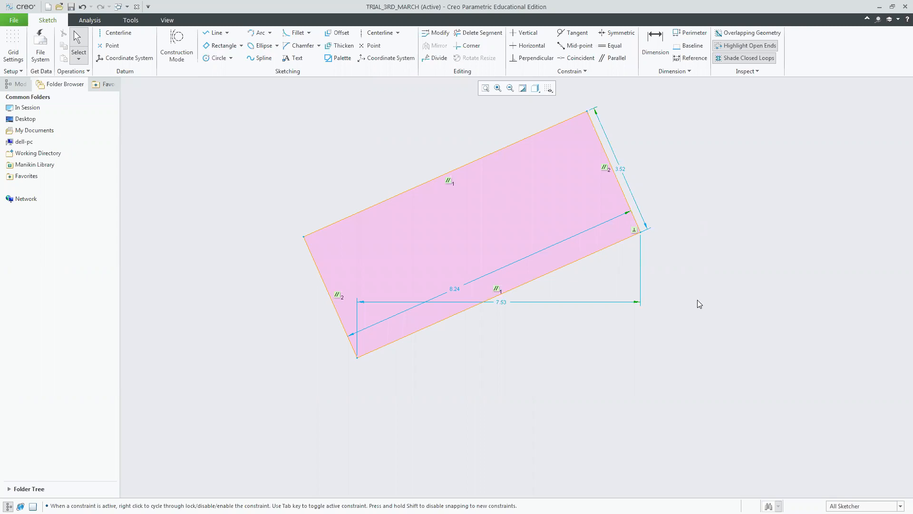
{"action": "left_click", "coordinate": [242, 46]}
{"action": "left_click", "coordinate": [258, 191]}
{"action": "mouse_move", "coordinate": [247, 101]}
{"action": "left_mouse_down"}
{"action": "mouse_move", "coordinate": [361, 188]}
{"action": "mouse_move", "coordinate": [695, 347]}
{"action": "mouse_move", "coordinate": [705, 378]}
{"action": "left_mouse_up"}
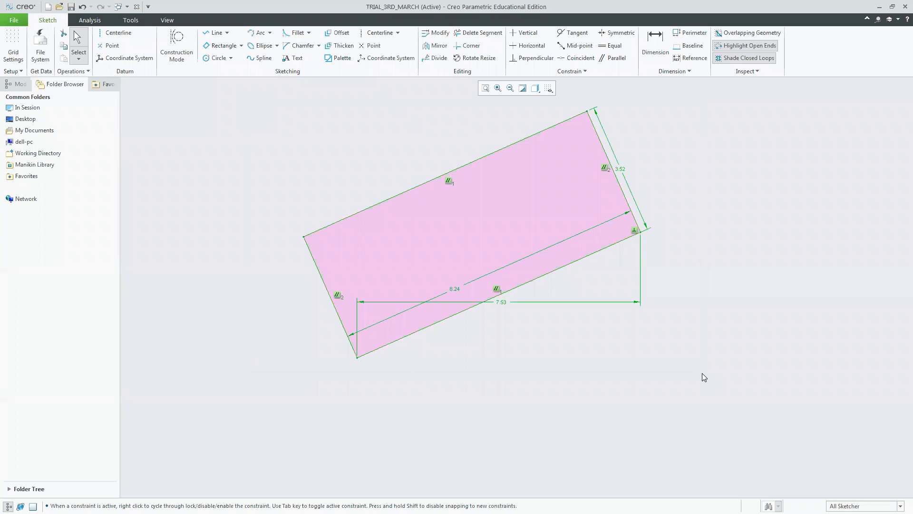
{"action": "key", "text": "Delete"}
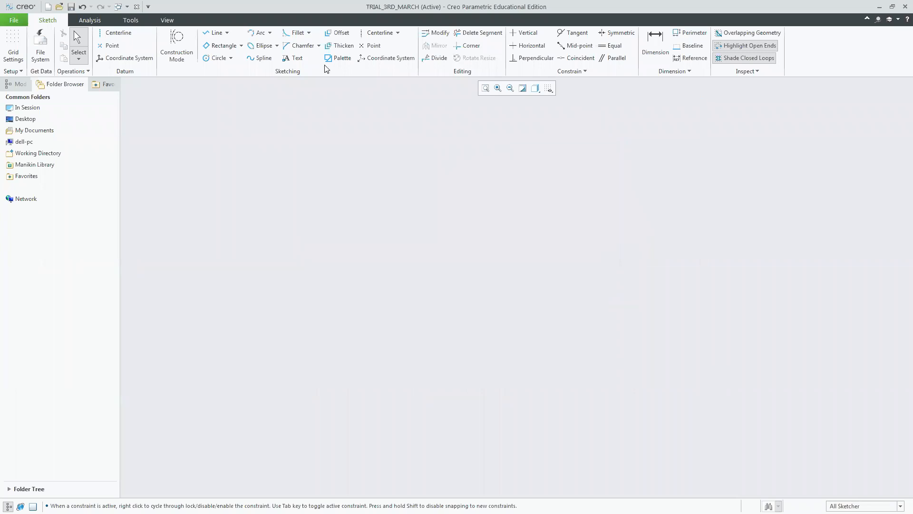
- Sketch a center rectangle about 7.66 wide and 4.55 high, and delete it
{"action": "key", "text": "r"}
{"action": "left_click", "coordinate": [434, 262]}
{"action": "left_click", "coordinate": [578, 347]}
{"action": "middle_click", "coordinate": [765, 309]}
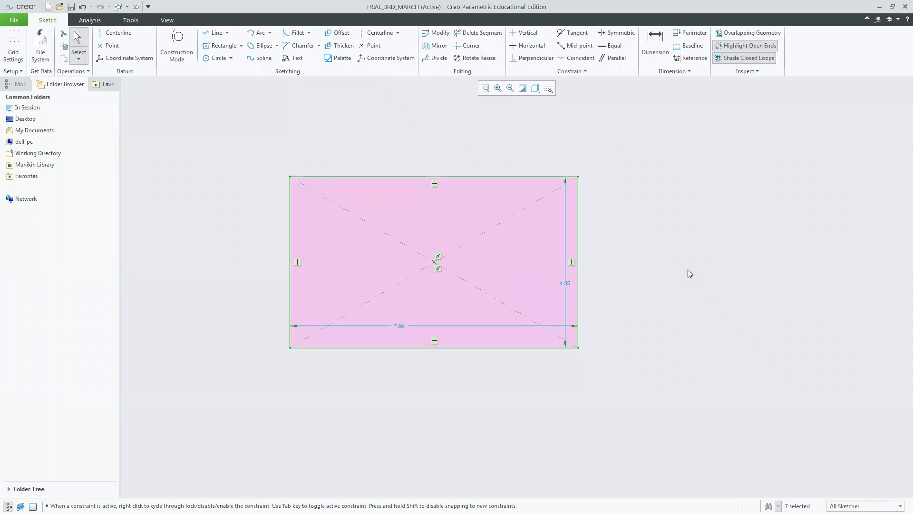
{"action": "left_click", "coordinate": [689, 271]}
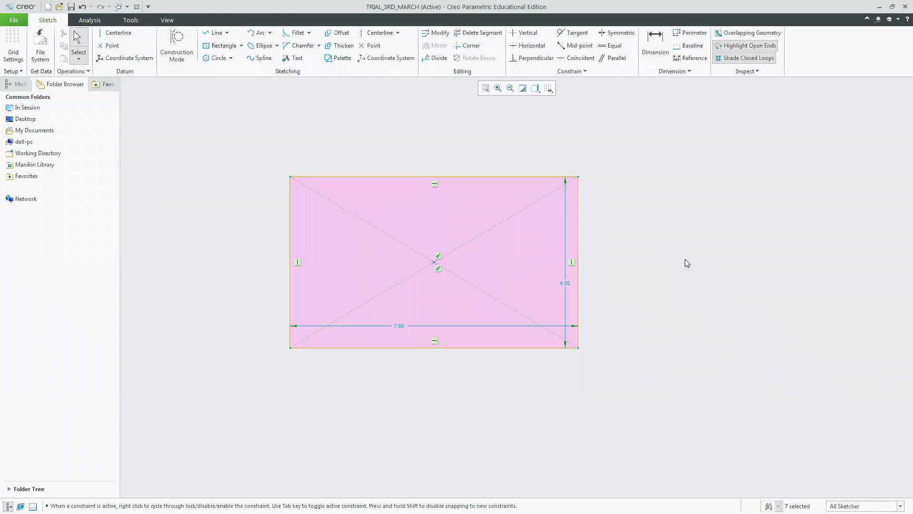
{"action": "left_click_drag", "start_coordinate": [253, 160], "coordinate": [625, 401]}
{"action": "key", "text": "Delete"}
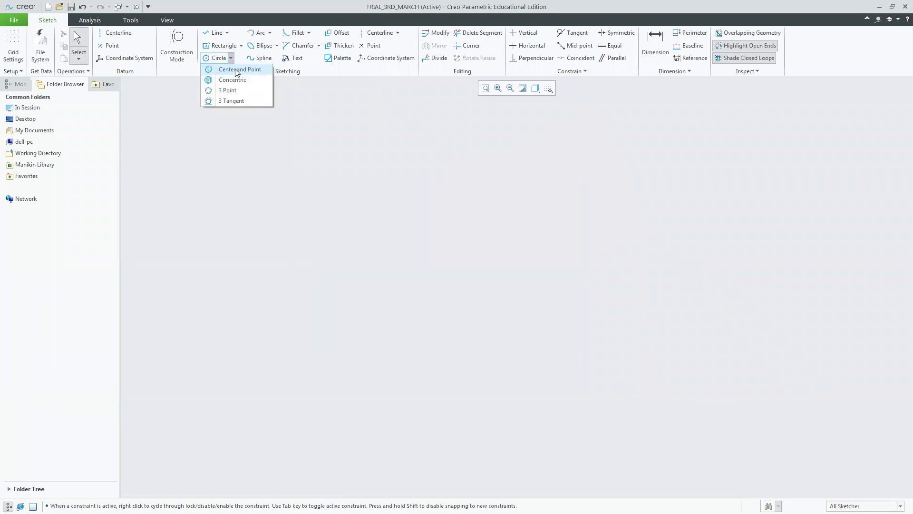
- Sketch a center-and-point circle about 6.81 in diameter
{"action": "left_click", "coordinate": [236, 69]}
{"action": "left_click", "coordinate": [482, 281]}
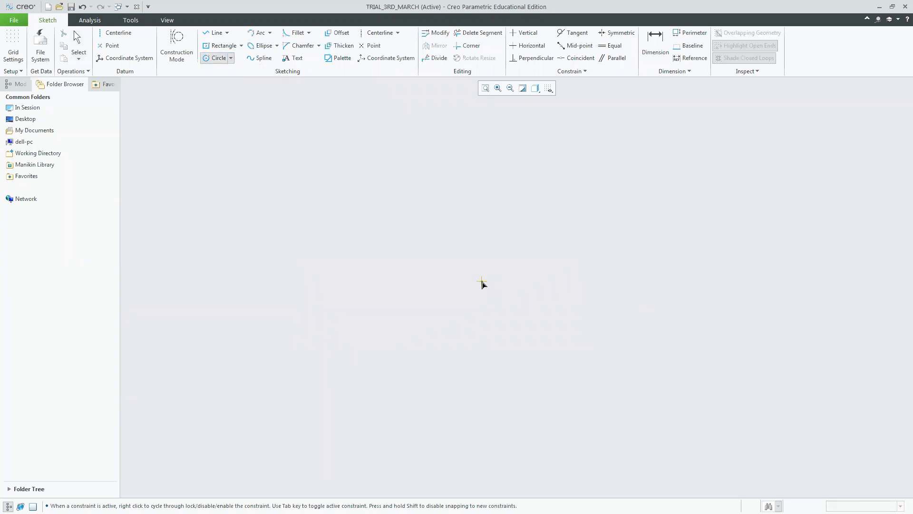
{"action": "left_click", "coordinate": [604, 319]}
{"action": "middle_click", "coordinate": [658, 296]}
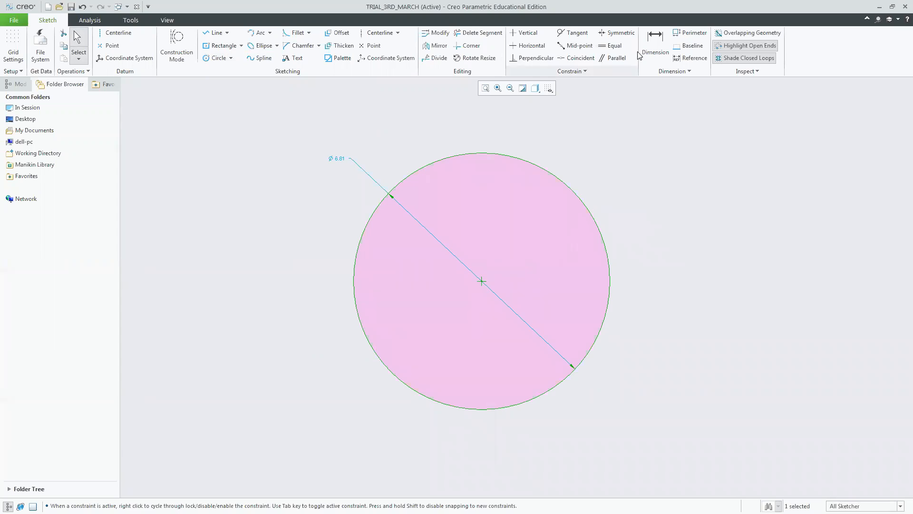
- Dimension the circle by its radius, accepting 3.41, and undo the radius dimension
{"action": "left_click", "coordinate": [654, 48]}
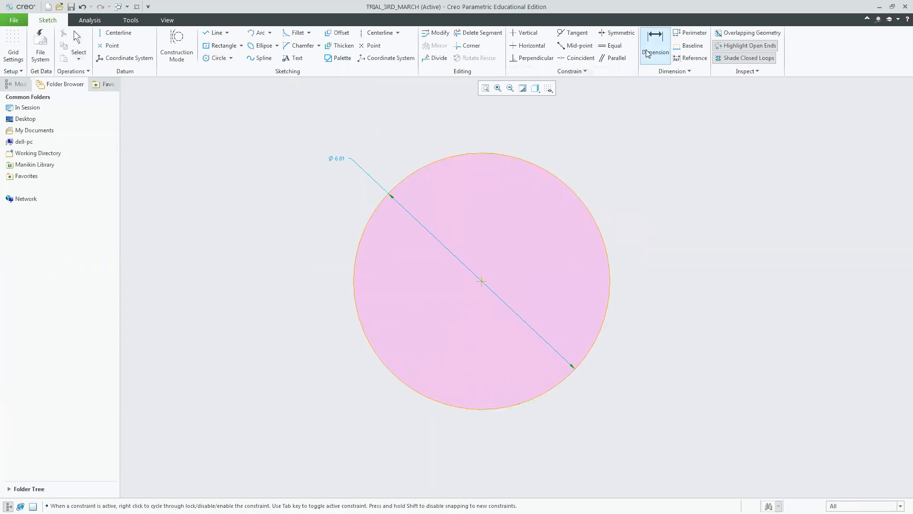
{"action": "left_click", "coordinate": [569, 187]}
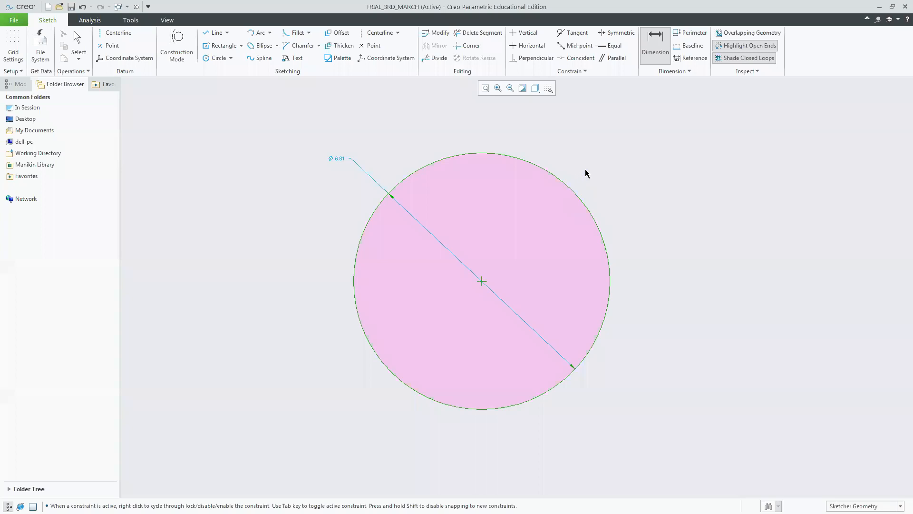
{"action": "middle_click", "coordinate": [600, 150]}
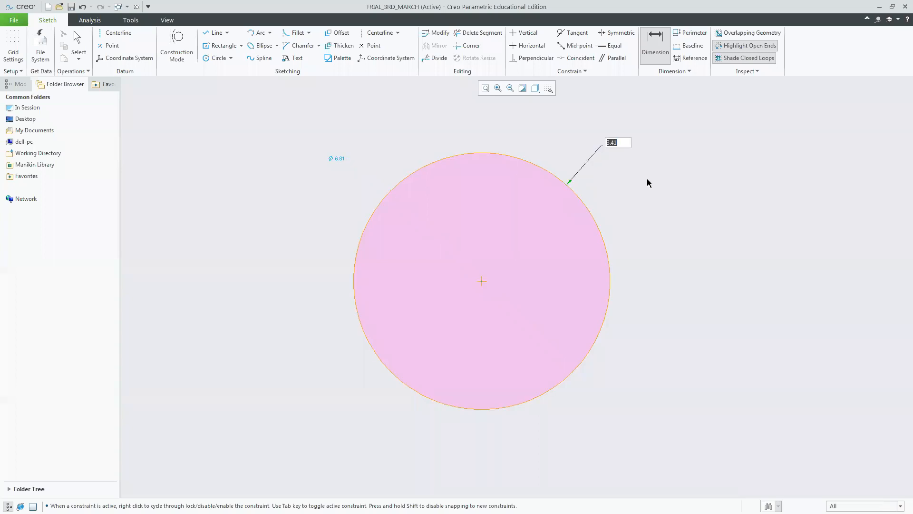
{"action": "middle_click", "coordinate": [717, 234]}
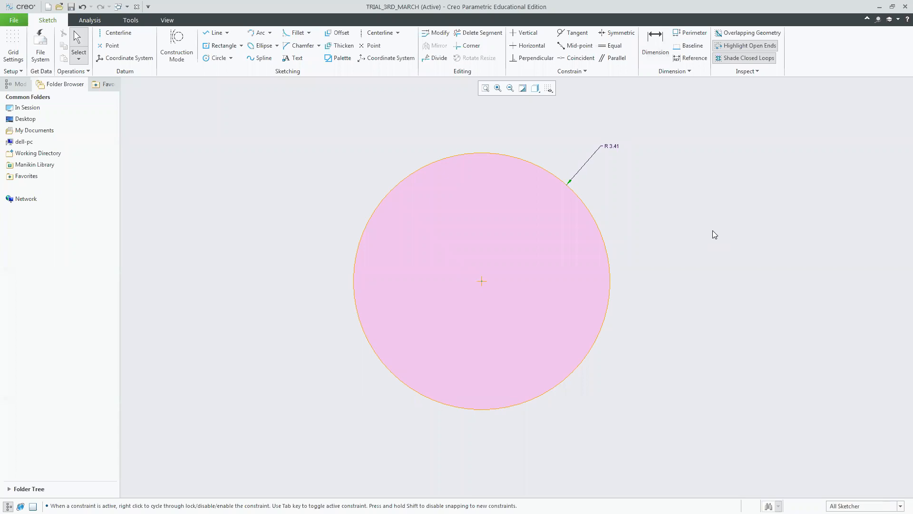
{"action": "key", "text": "ctrl+z"}
- Dimension the circle by its diameter and set the diameter to 10
{"action": "left_click", "coordinate": [655, 42]}
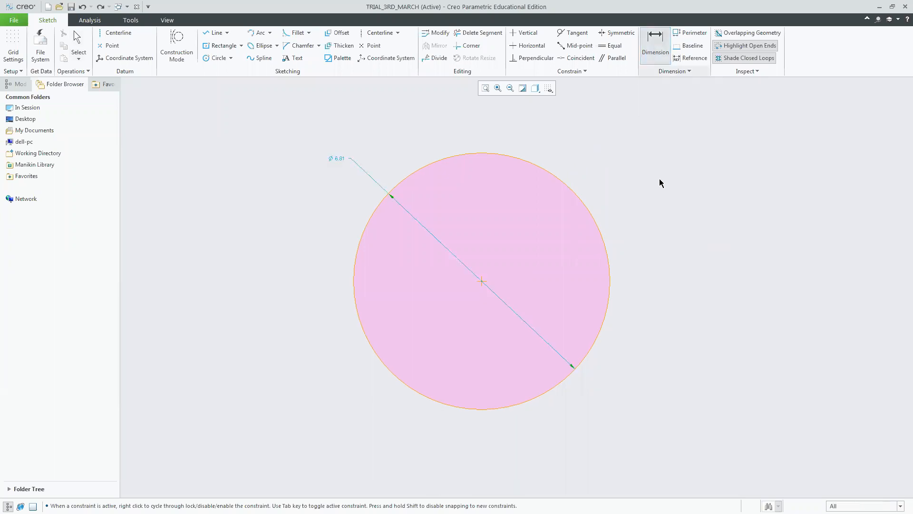
{"action": "left_click", "coordinate": [576, 194]}
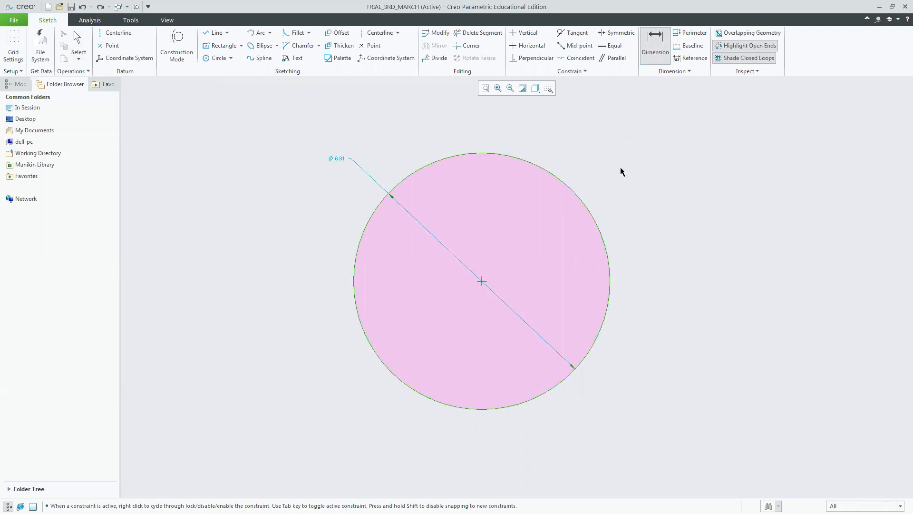
{"action": "middle_click", "coordinate": [620, 171]}
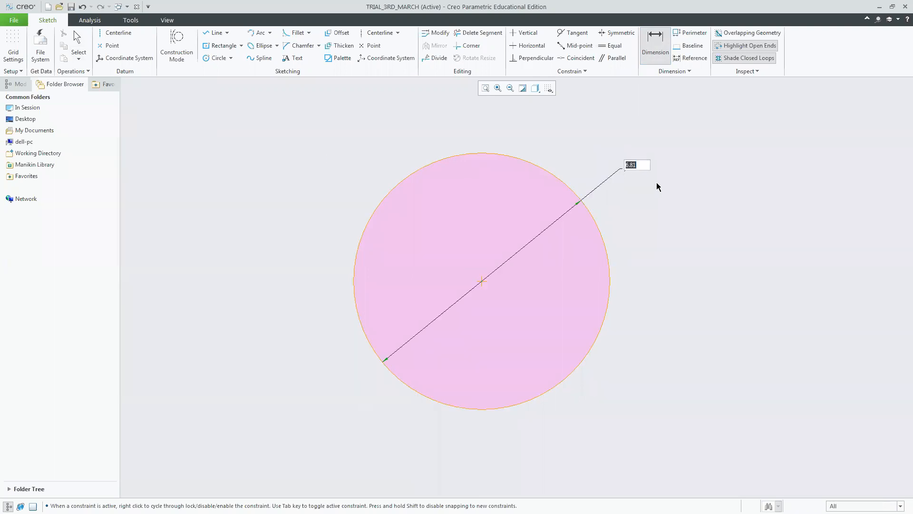
{"action": "key", "text": "Return"}
{"action": "type", "text": "10"}
{"action": "key", "text": "Return"}
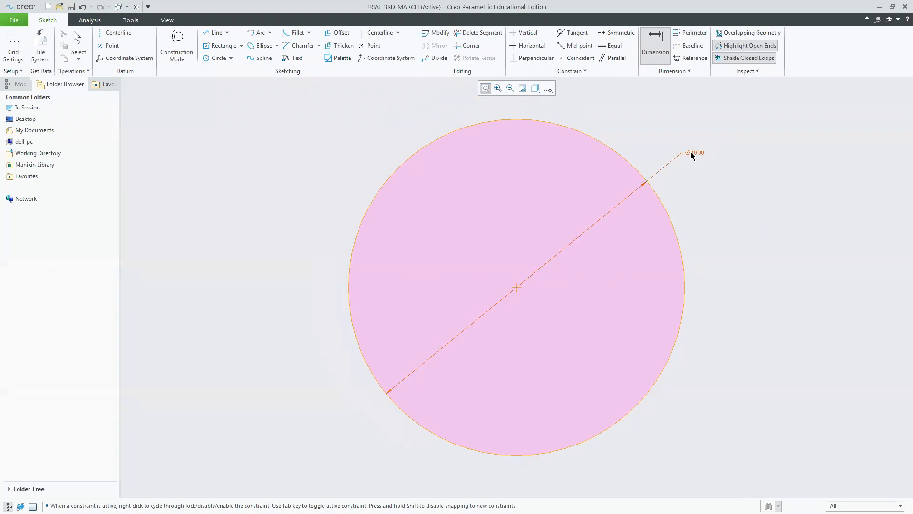
- Change the circle's diameter dimension to 2
{"action": "double_click", "coordinate": [692, 152]}
{"action": "type", "text": "2"}
{"action": "key", "text": "Return"}
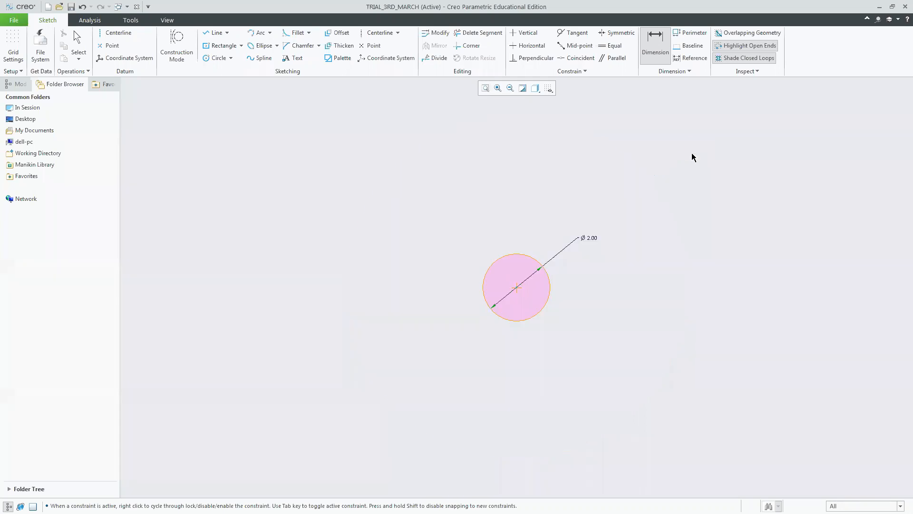
{"action": "left_click", "coordinate": [484, 88]}
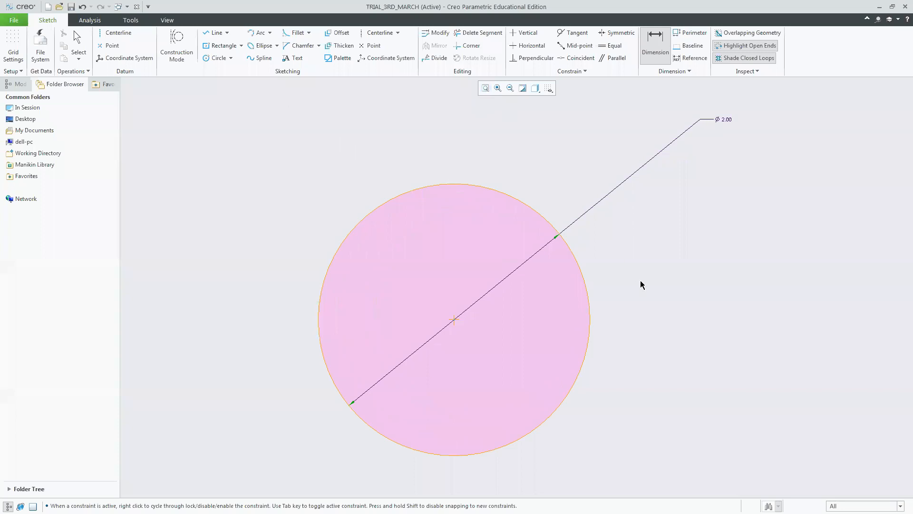
- Delete the dimensioned circle from the sketch
{"action": "key", "text": "Escape"}
{"action": "left_click_drag", "start_coordinate": [264, 100], "coordinate": [759, 456]}
{"action": "key", "text": "Delete"}
- Sketch a center-and-point circle about 0.79 in diameter in the middle of the empty sketch
{"action": "left_click", "coordinate": [231, 58]}
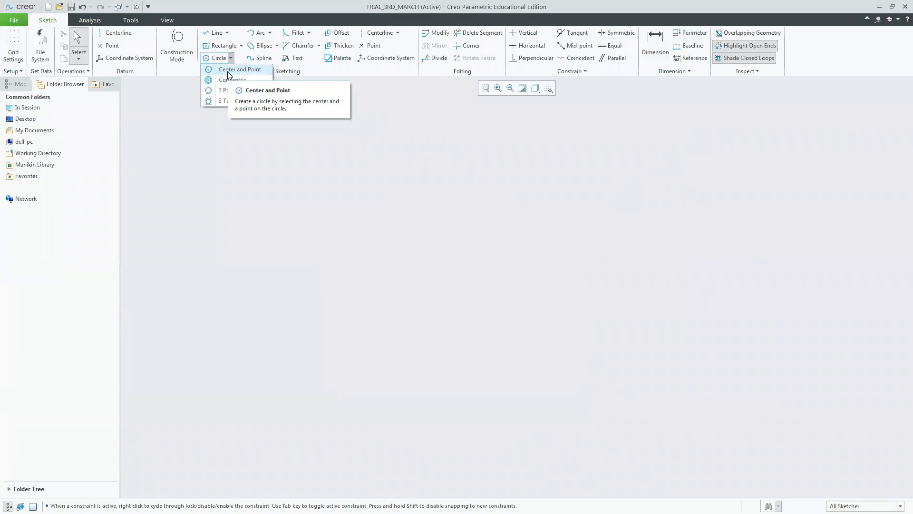
{"action": "left_click", "coordinate": [227, 70]}
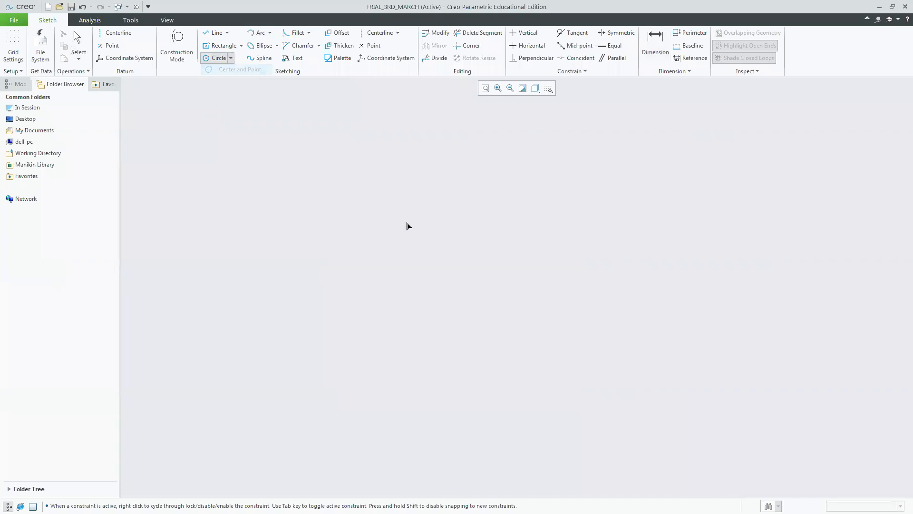
{"action": "left_click", "coordinate": [482, 267]}
{"action": "left_click", "coordinate": [519, 306]}
{"action": "middle_click", "coordinate": [638, 257]}
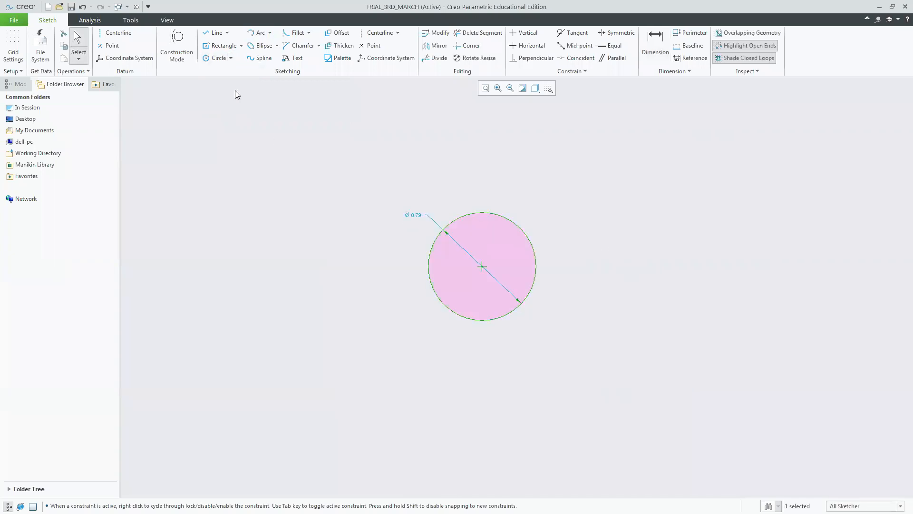
- Sketch five circles concentric with the existing circle, with diameters of about 1.21, 1.47, 2.35, 3.63 and 4.90
{"action": "left_click", "coordinate": [230, 57]}
{"action": "left_click", "coordinate": [236, 80]}
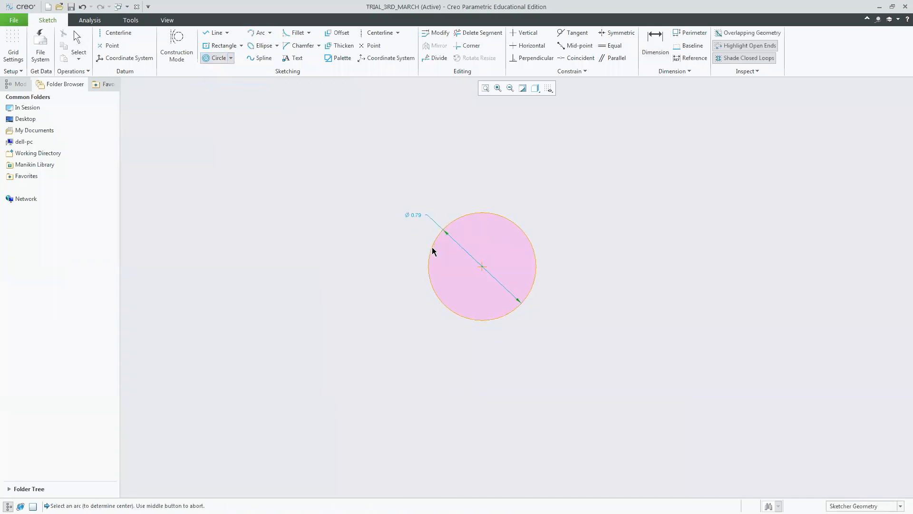
{"action": "left_click", "coordinate": [485, 267]}
{"action": "left_click", "coordinate": [572, 313]}
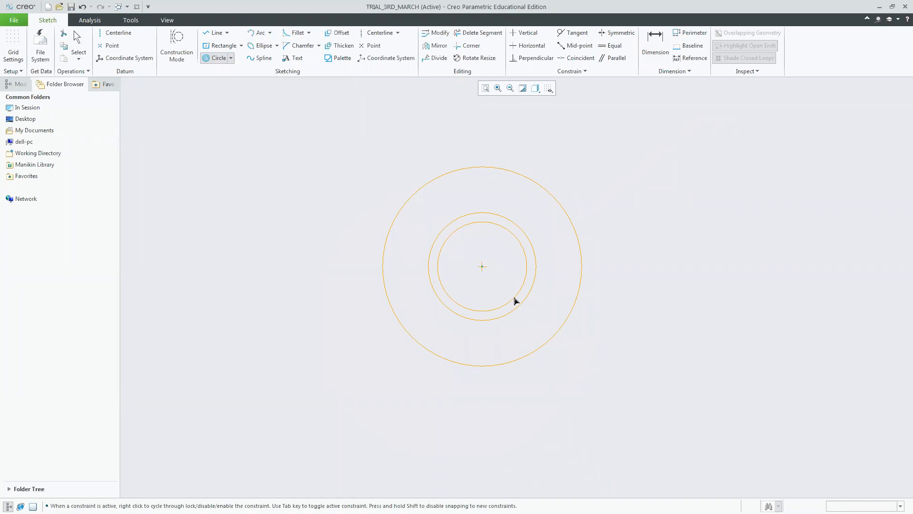
{"action": "left_click", "coordinate": [542, 327]}
{"action": "left_click", "coordinate": [588, 389]}
{"action": "left_click", "coordinate": [653, 446]}
{"action": "left_click", "coordinate": [755, 448]}
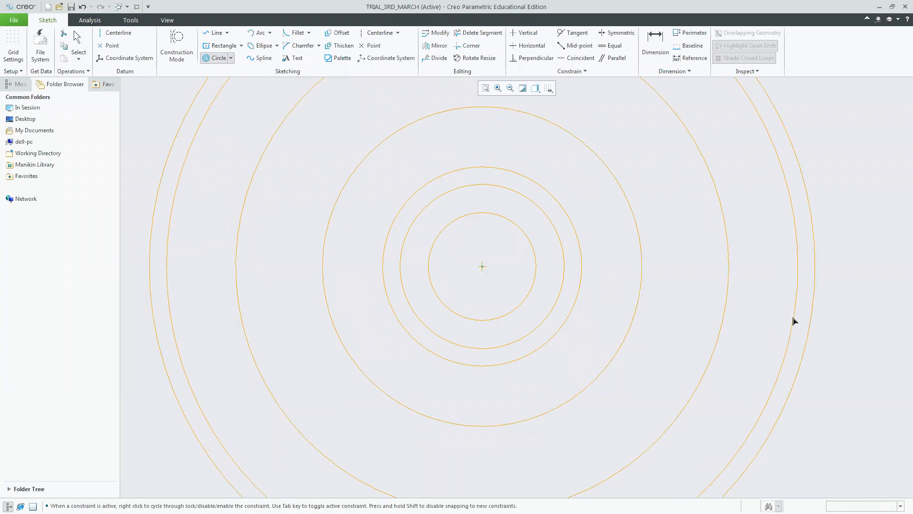
{"action": "middle_click", "coordinate": [793, 310]}
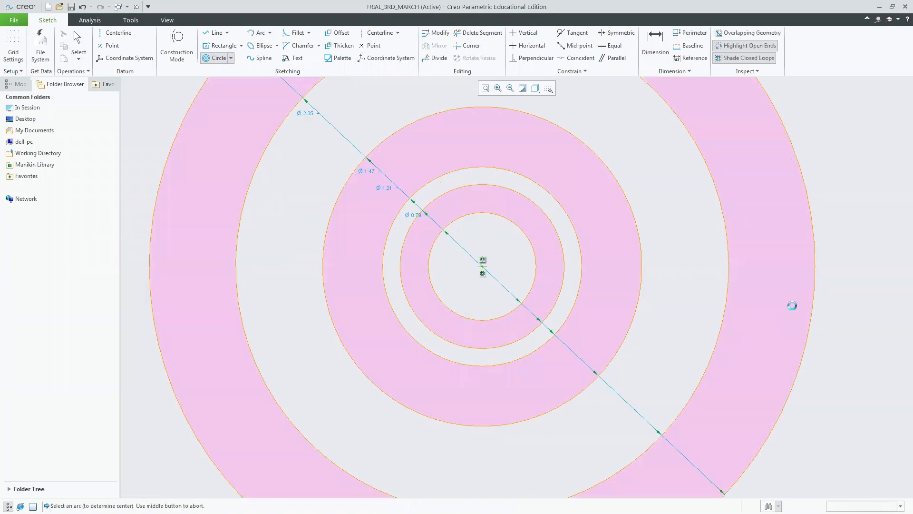
{"action": "left_click", "coordinate": [486, 88]}
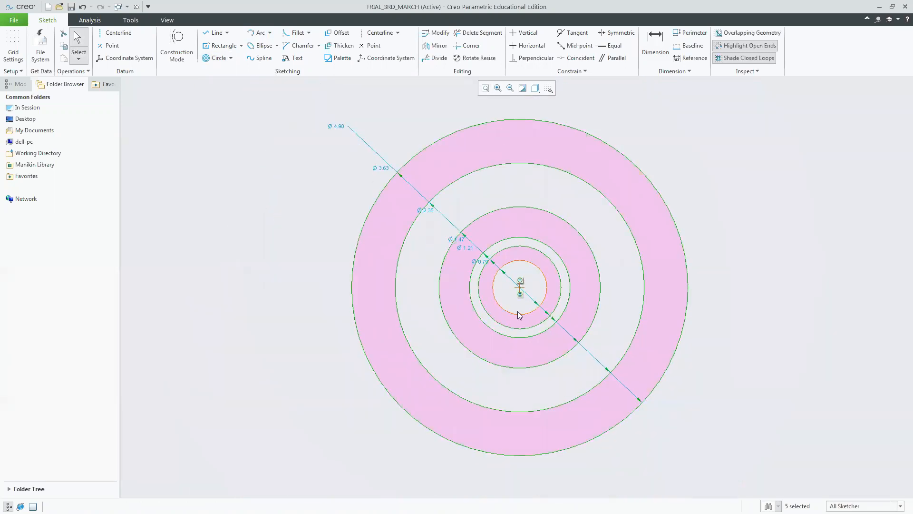
- Dimension the outermost circle by its radius and the next circle inward by its diameter, keeping the proposed values
{"action": "left_click", "coordinate": [654, 47]}
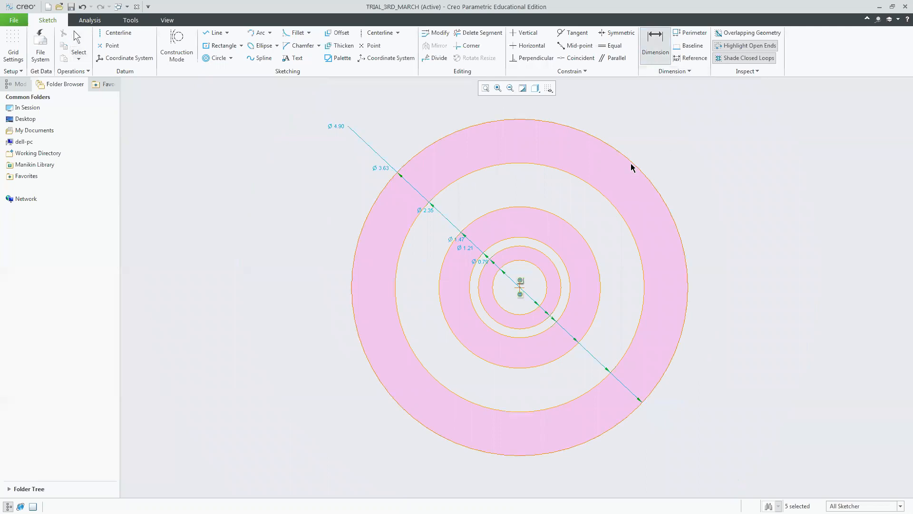
{"action": "middle_click", "coordinate": [680, 136]}
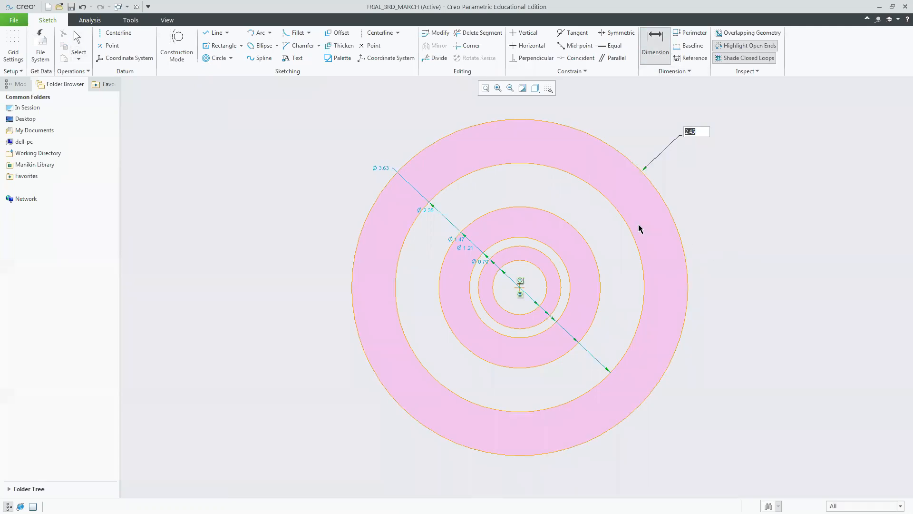
{"action": "double_click", "coordinate": [637, 238]}
{"action": "middle_click", "coordinate": [718, 207]}
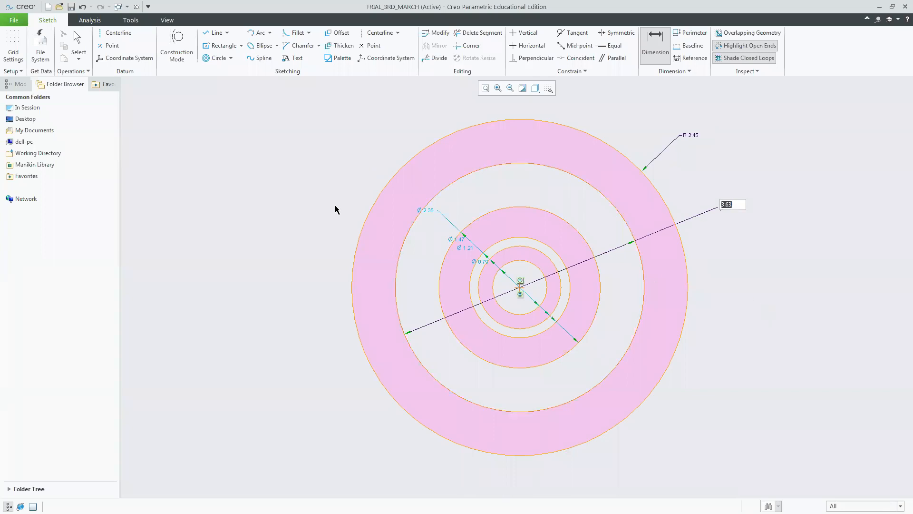
{"action": "middle_click", "coordinate": [720, 353]}
{"action": "middle_click", "coordinate": [747, 303]}
{"action": "middle_click", "coordinate": [677, 346]}
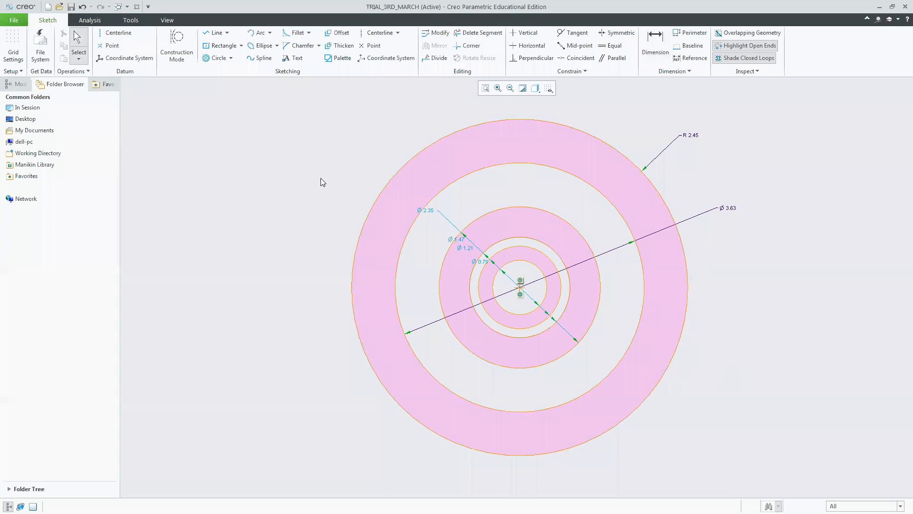
- Delete all the concentric circles together with their dimensions
{"action": "mouse_move", "coordinate": [238, 103]}
{"action": "left_mouse_down"}
{"action": "mouse_move", "coordinate": [746, 393]}
{"action": "mouse_move", "coordinate": [773, 475]}
{"action": "left_mouse_up"}
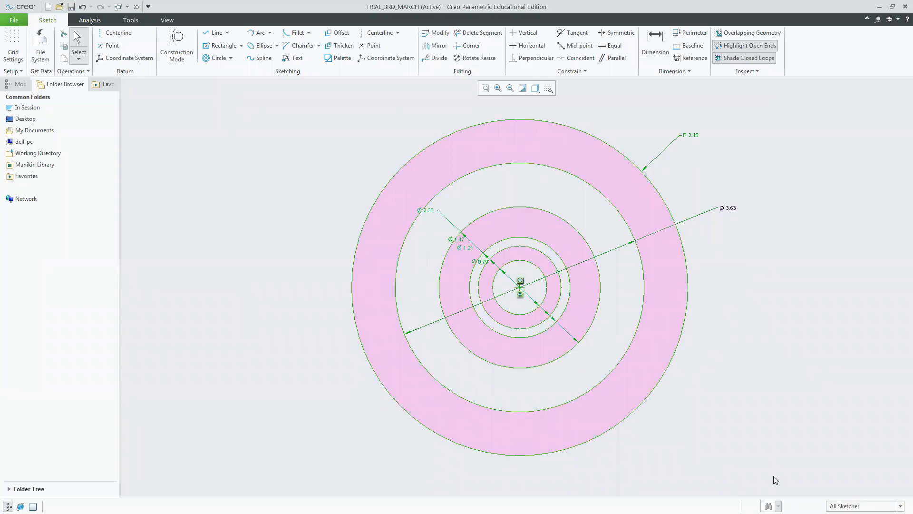
{"action": "key", "text": "Delete"}
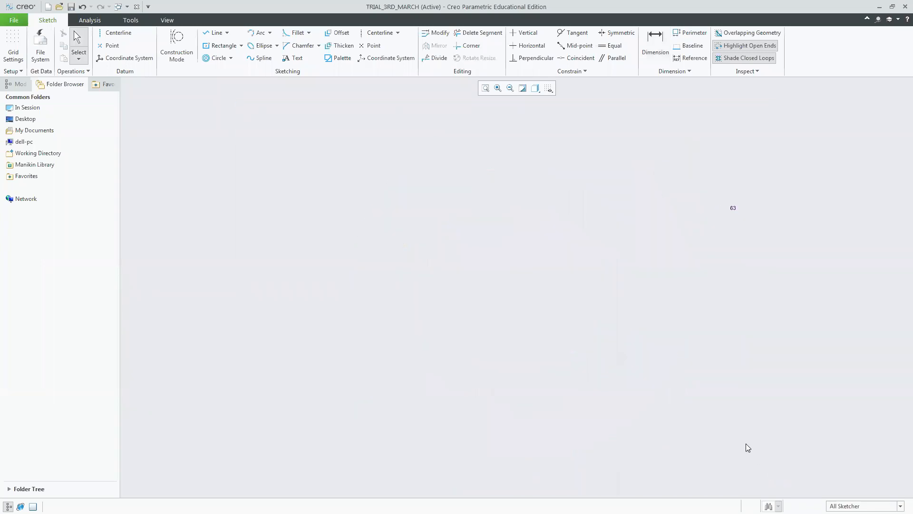
- Sketch a closed triangle from three lines, with a horizontal base about 4.78 long and one slanted side about 3.51 long
{"action": "left_click", "coordinate": [231, 58]}
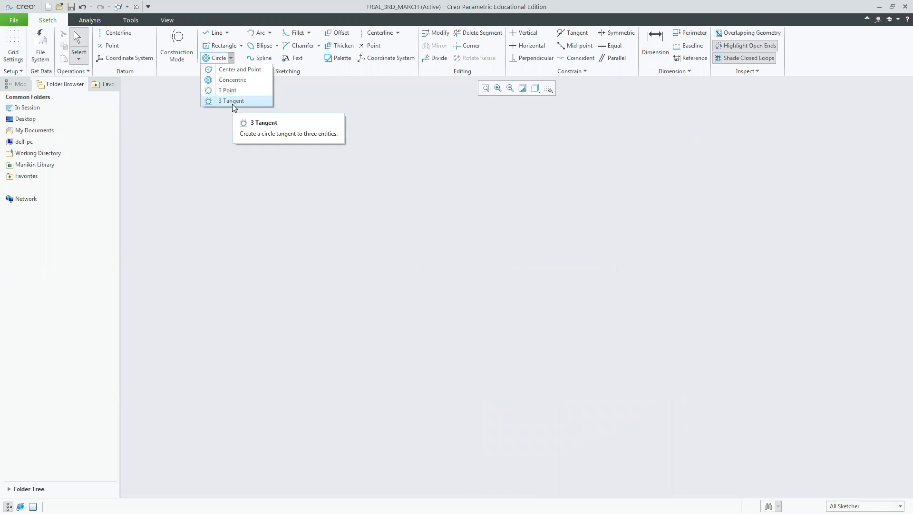
{"action": "left_click", "coordinate": [213, 34]}
{"action": "left_click", "coordinate": [447, 142]}
{"action": "left_click", "coordinate": [324, 350]}
{"action": "left_click", "coordinate": [652, 349]}
{"action": "left_click", "coordinate": [447, 142]}
{"action": "middle_click", "coordinate": [636, 173]}
{"action": "middle_click", "coordinate": [280, 81]}
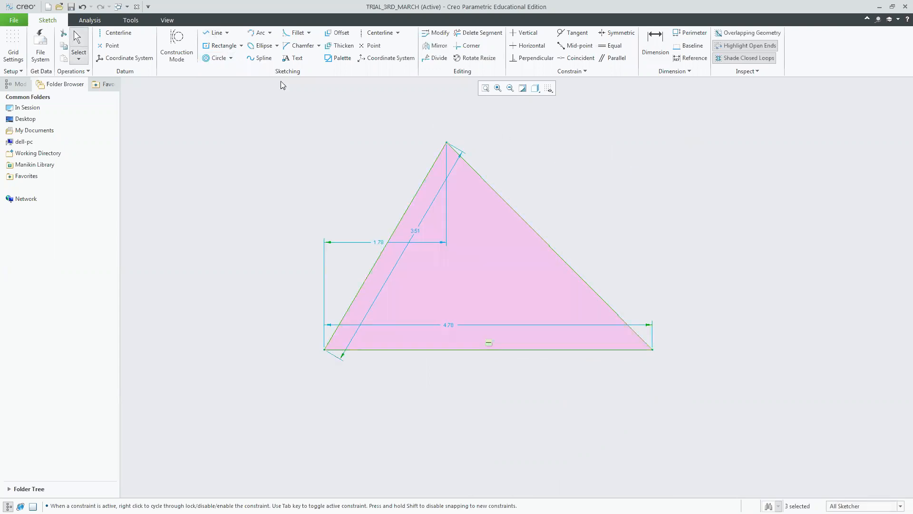
- Sketch a 3 Tangent circle inside the triangle, touching all three of its sides
{"action": "left_click", "coordinate": [230, 57]}
{"action": "left_click", "coordinate": [234, 99]}
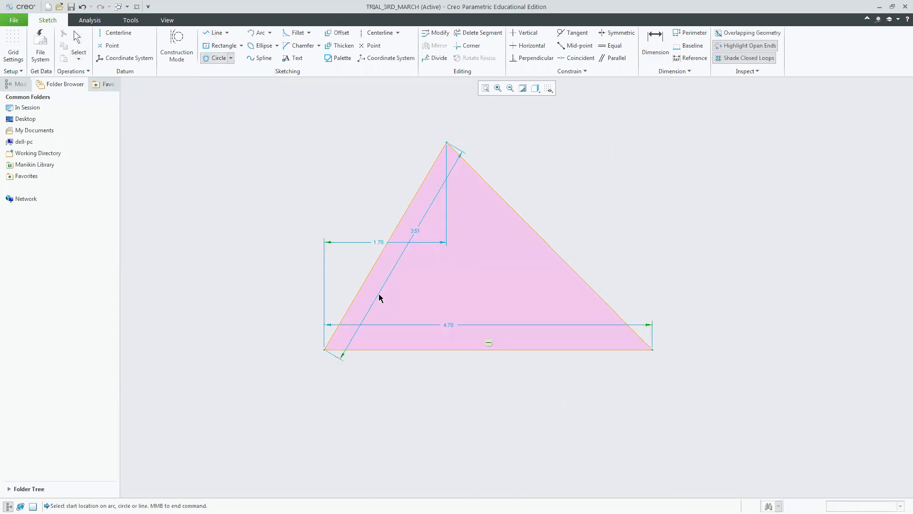
{"action": "left_click", "coordinate": [390, 239]}
{"action": "left_click", "coordinate": [479, 349]}
{"action": "left_click", "coordinate": [542, 238]}
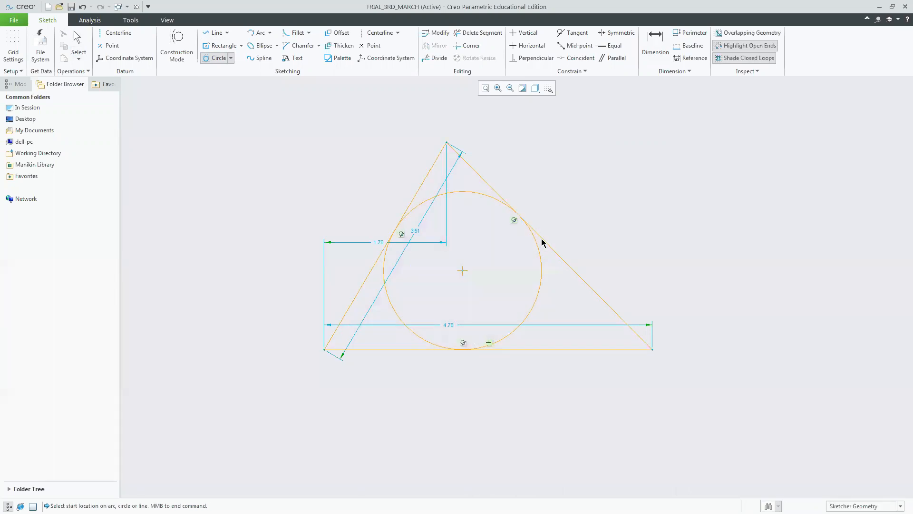
{"action": "middle_click", "coordinate": [724, 223]}
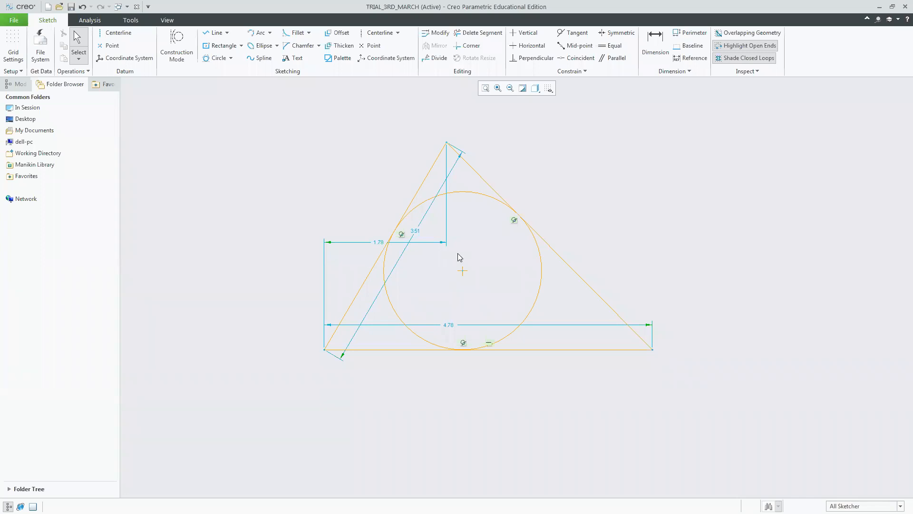
- Delete the triangle and its inscribed circle
{"action": "mouse_move", "coordinate": [258, 122]}
{"action": "left_mouse_down"}
{"action": "mouse_move", "coordinate": [699, 414]}
{"action": "mouse_move", "coordinate": [764, 427]}
{"action": "left_mouse_up"}
{"action": "key", "text": "Delete"}
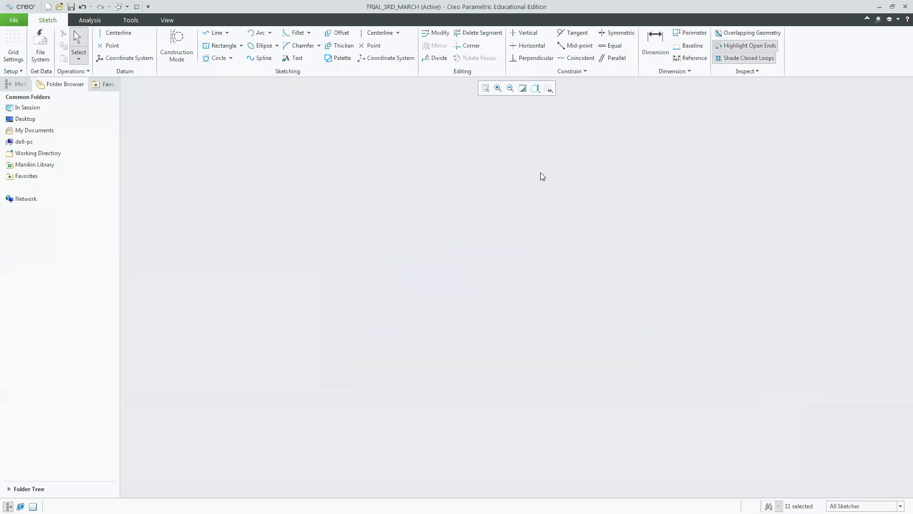
- Sketch an Axis Ends Ellipse with a horizontal long axis, about 5.79 wide and 1.90 high
{"action": "left_click", "coordinate": [270, 32]}
{"action": "left_click", "coordinate": [271, 31]}
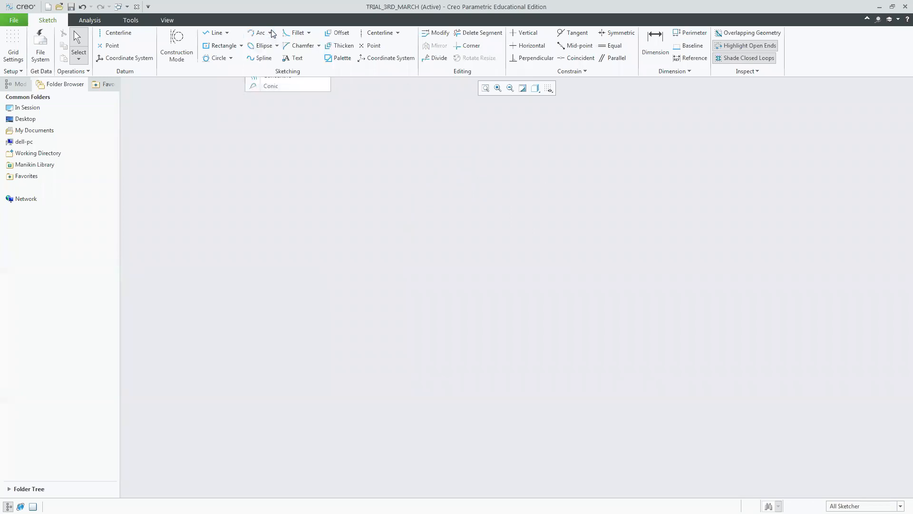
{"action": "left_click", "coordinate": [278, 46]}
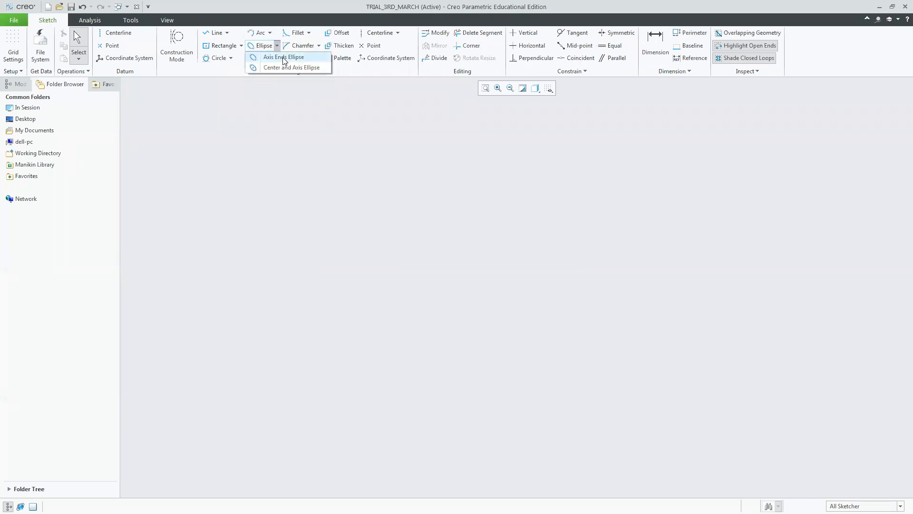
{"action": "left_click", "coordinate": [284, 58]}
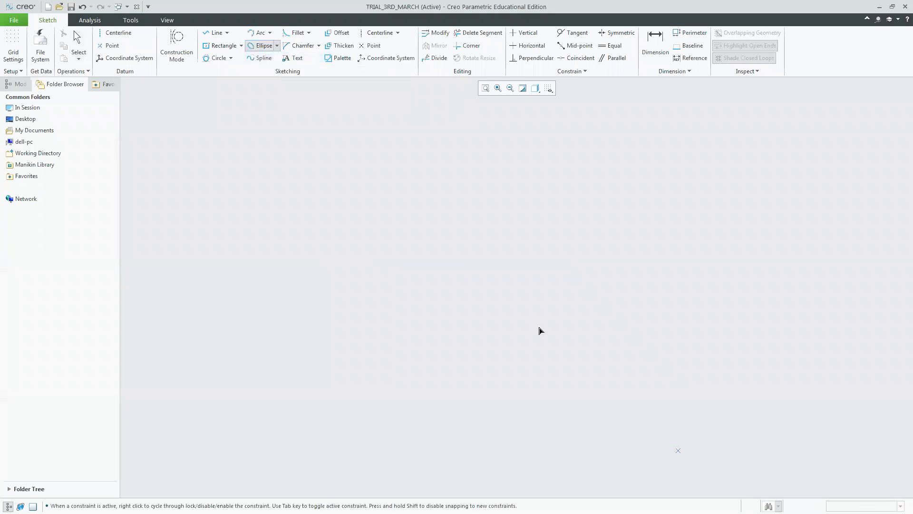
{"action": "left_click", "coordinate": [323, 293]}
{"action": "left_click", "coordinate": [721, 293]}
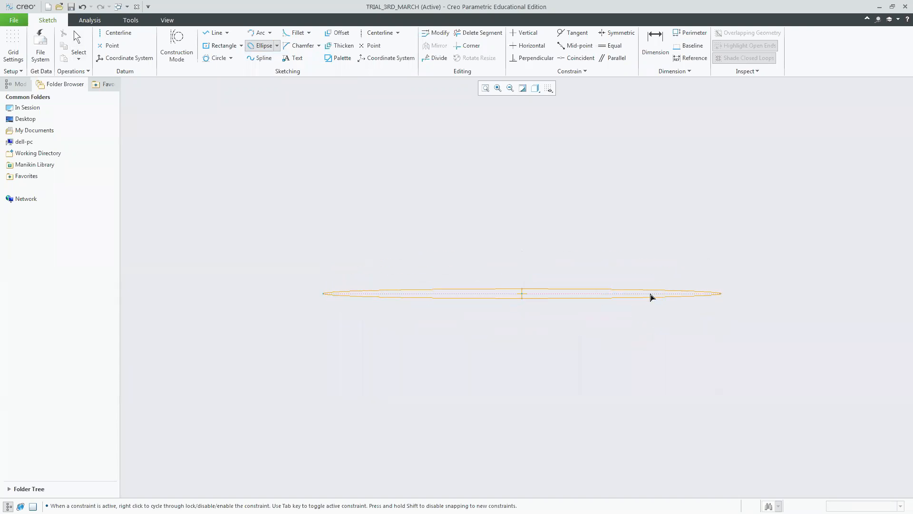
{"action": "left_click", "coordinate": [515, 361]}
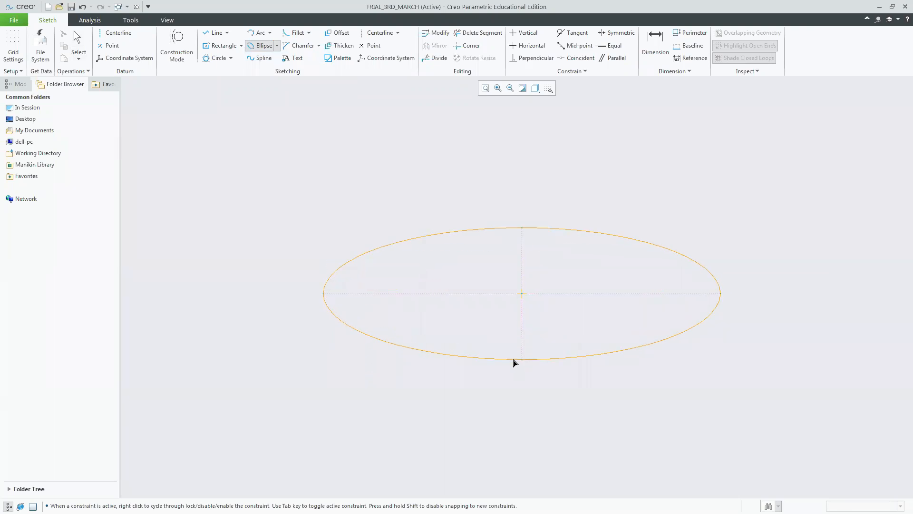
{"action": "middle_click", "coordinate": [720, 372]}
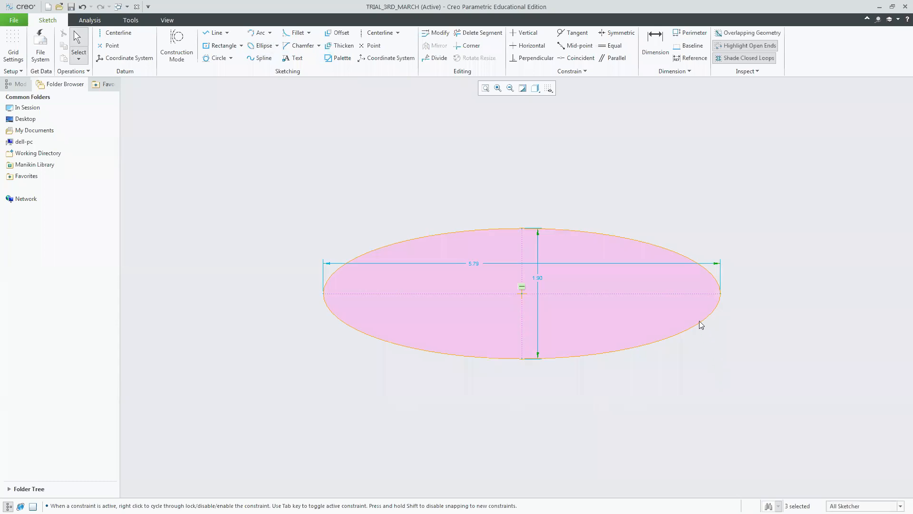
- Sketch a tilted Center and Axis Ellipse, centered about 3.40 left of and 2.01 above the first ellipse's center
{"action": "left_click", "coordinate": [277, 45]}
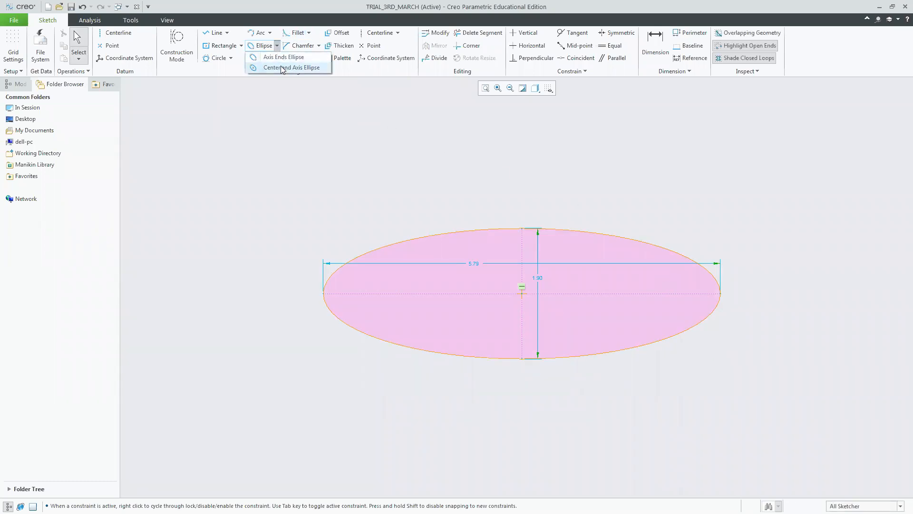
{"action": "left_click", "coordinate": [283, 67]}
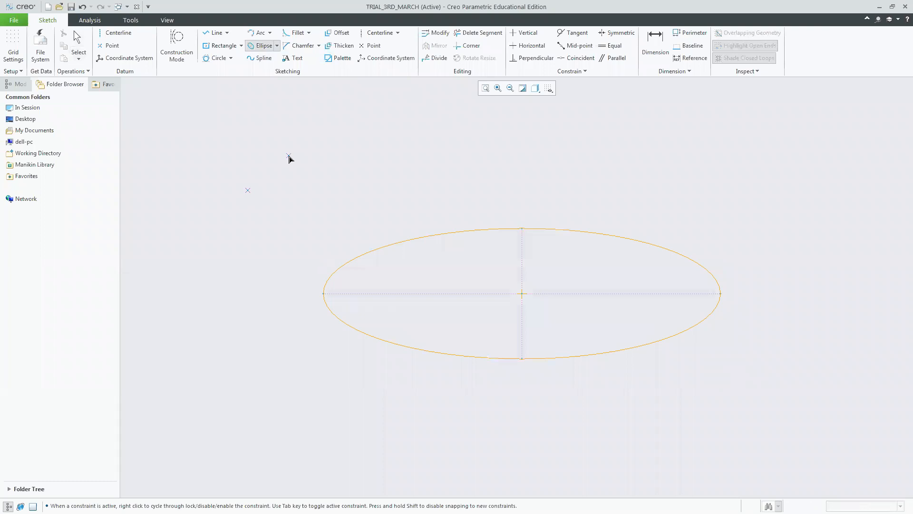
{"action": "left_click", "coordinate": [390, 137]}
{"action": "left_click", "coordinate": [437, 166]}
{"action": "middle_click", "coordinate": [439, 167]}
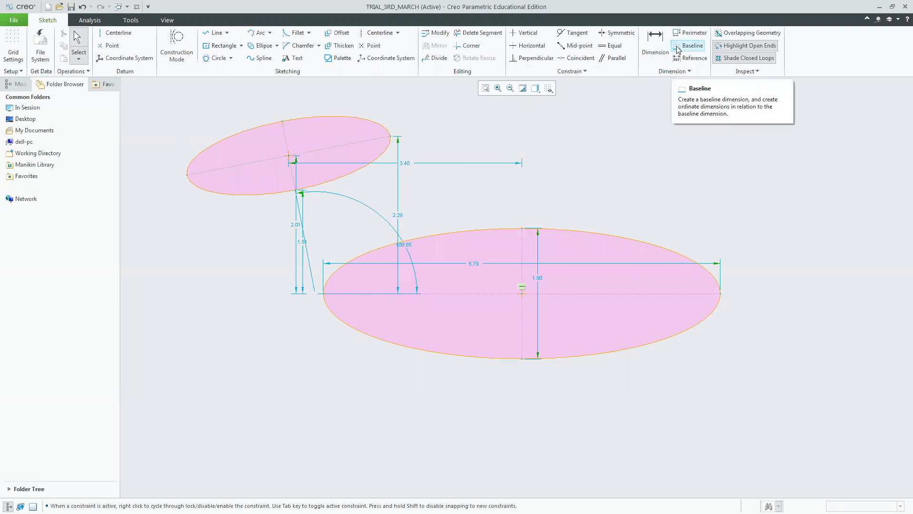
- Delete both ellipses and their dimensions from the sketch
{"action": "mouse_move", "coordinate": [169, 104]}
{"action": "left_mouse_down"}
{"action": "mouse_move", "coordinate": [387, 280]}
{"action": "mouse_move", "coordinate": [776, 395]}
{"action": "left_mouse_up"}
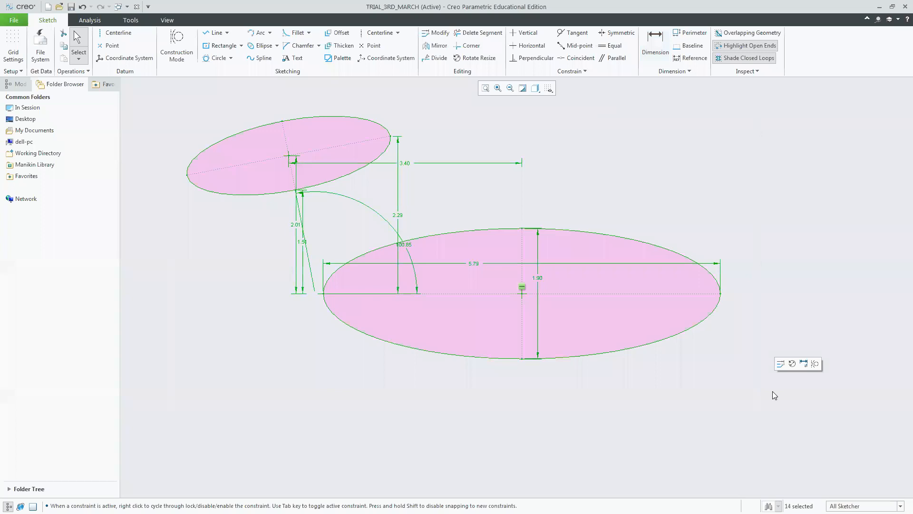
{"action": "key", "text": "Delete"}
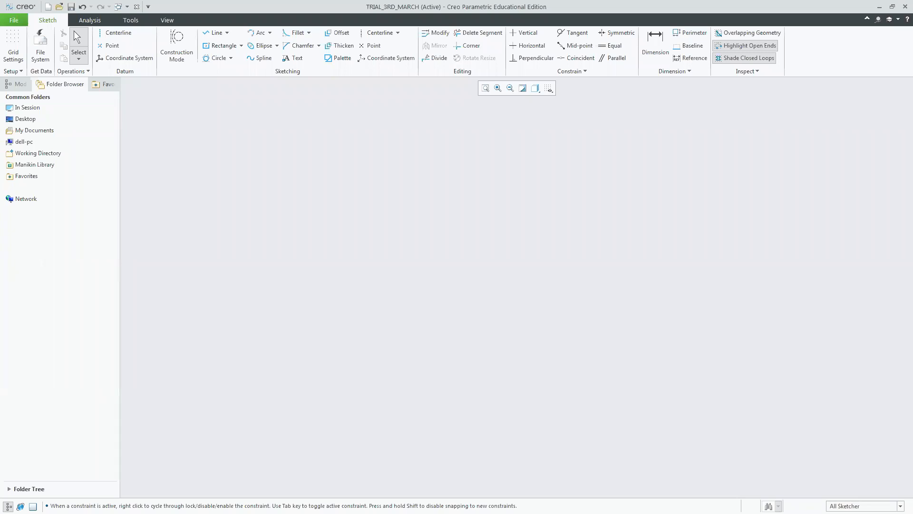
- Switch to the browser to view the slot drawing in Sketcher_ex_3.pdf and return to the Creo sketch
{"action": "key", "text": "alt+Tab"}
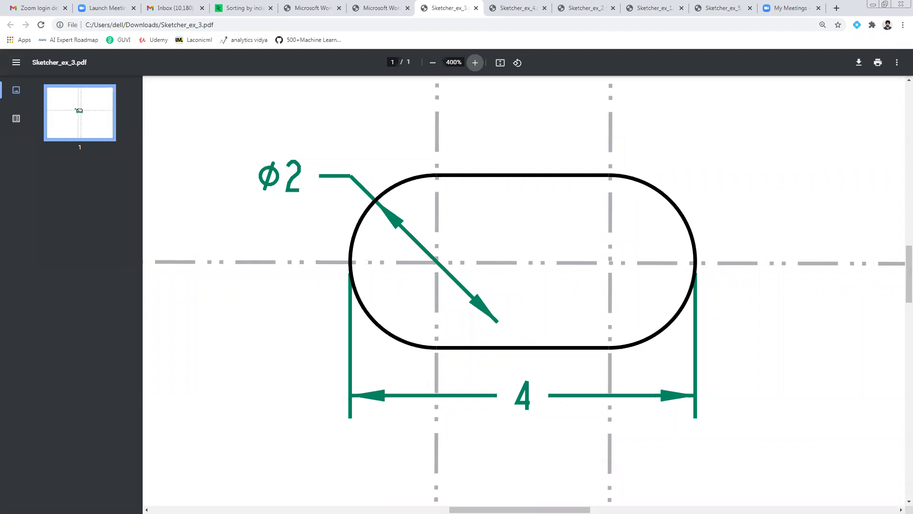
{"action": "key", "text": "alt+Tab"}
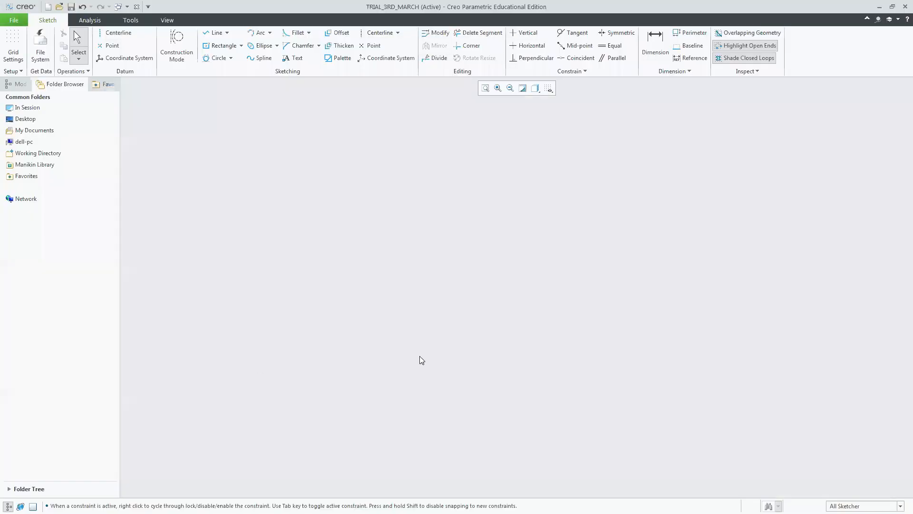
- Sketch an Axis Ends Ellipse with a horizontal long axis, about 4.55 wide and 1.78 high
{"action": "left_click", "coordinate": [277, 46]}
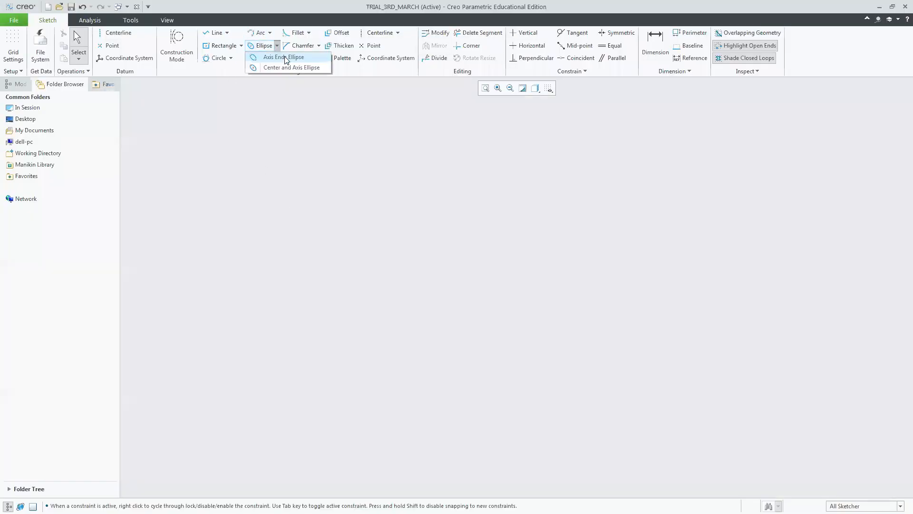
{"action": "left_click", "coordinate": [285, 56]}
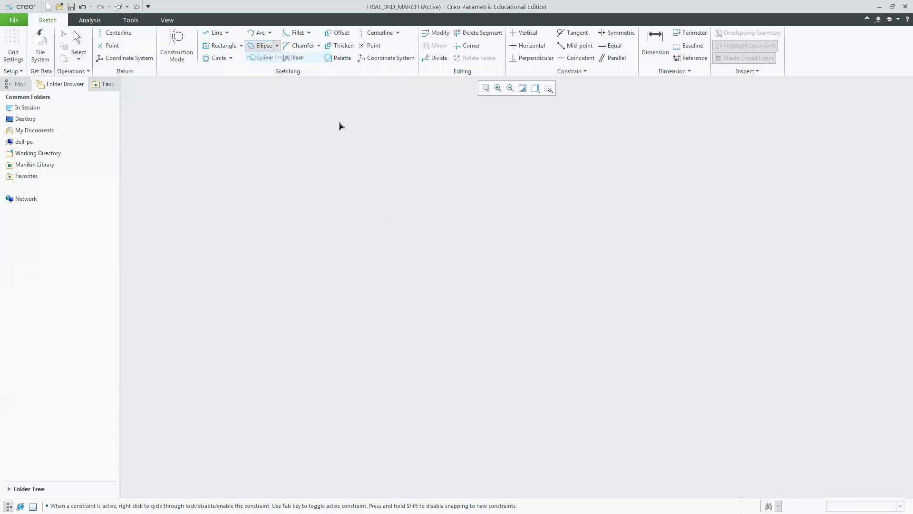
{"action": "left_click", "coordinate": [374, 285]}
{"action": "left_click", "coordinate": [685, 290]}
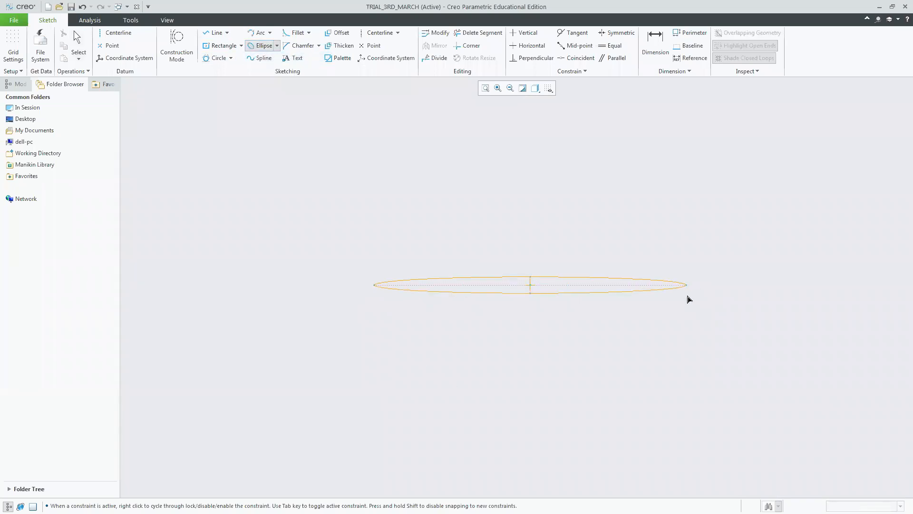
{"action": "left_click", "coordinate": [688, 346]}
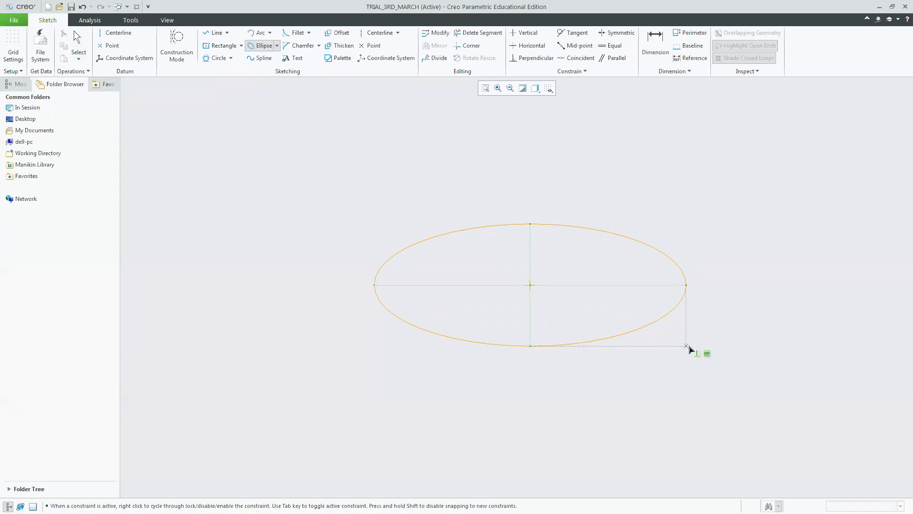
{"action": "middle_click", "coordinate": [721, 289]}
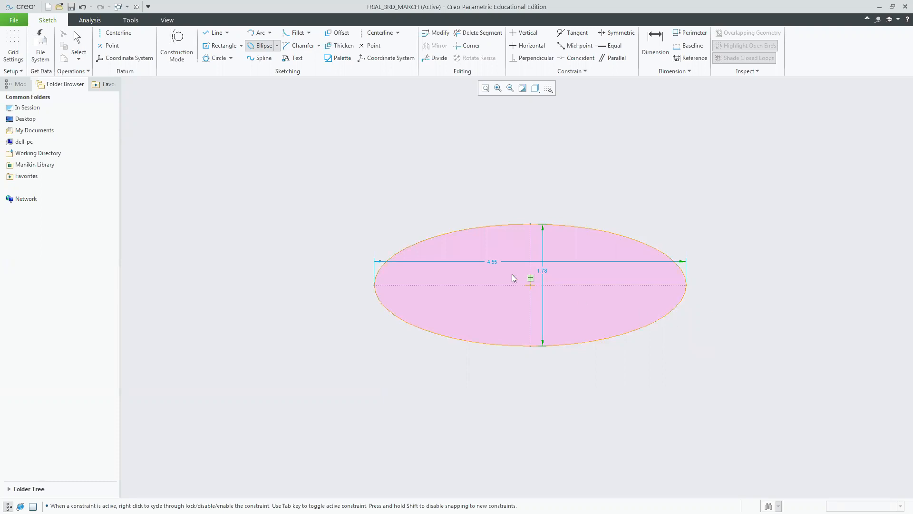
- Reposition the ellipse's width dimension above the shape and its height dimension outside to the right
{"action": "left_click_drag", "start_coordinate": [495, 265], "coordinate": [493, 177]}
{"action": "middle_click", "coordinate": [546, 282]}
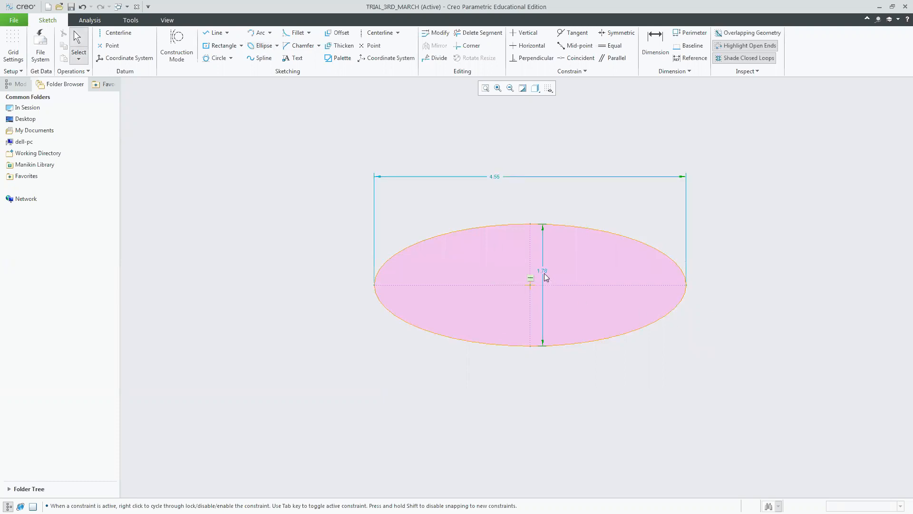
{"action": "left_click_drag", "start_coordinate": [546, 277], "coordinate": [760, 281]}
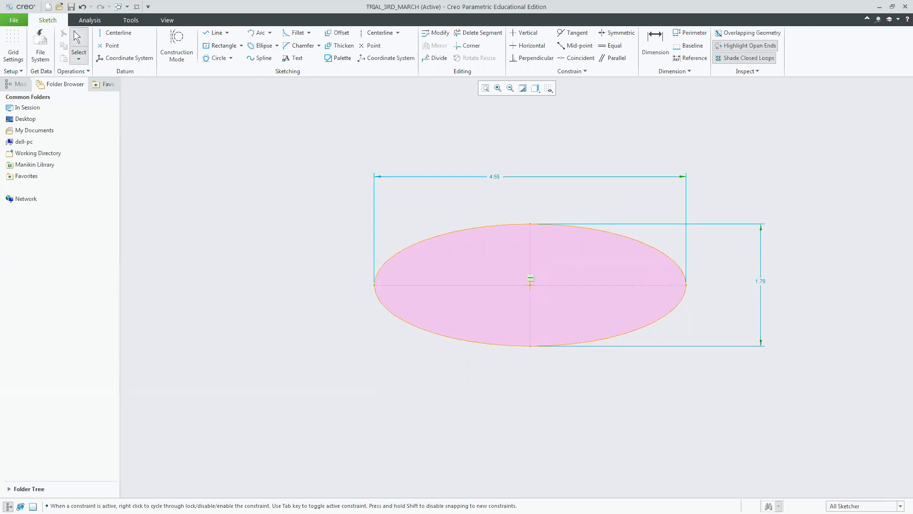
- View the slot drawing in Sketcher_ex_3.pdf in the browser, return to Creo and delete the ellipse with its dimensions
{"action": "key", "text": "alt+Tab"}
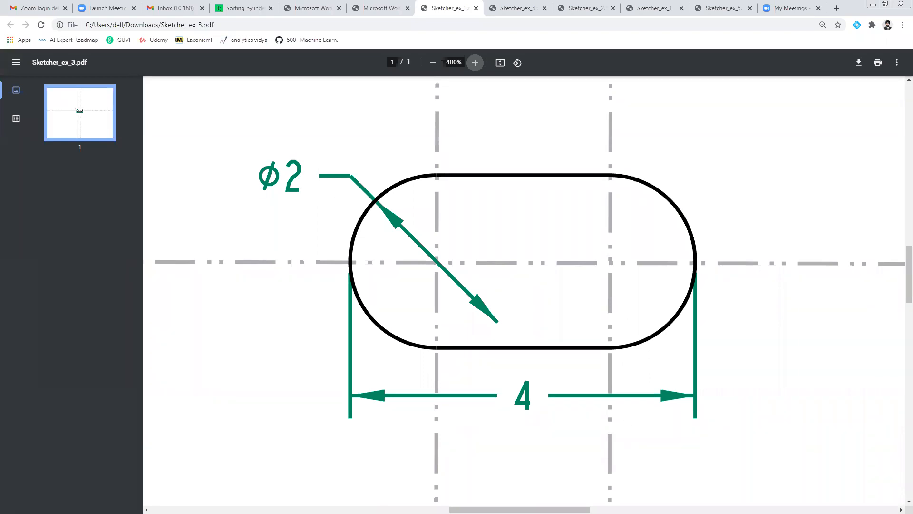
{"action": "key", "text": "alt+Tab"}
{"action": "mouse_move", "coordinate": [318, 145]}
{"action": "left_mouse_down"}
{"action": "mouse_move", "coordinate": [790, 395]}
{"action": "mouse_move", "coordinate": [816, 426]}
{"action": "left_mouse_up"}
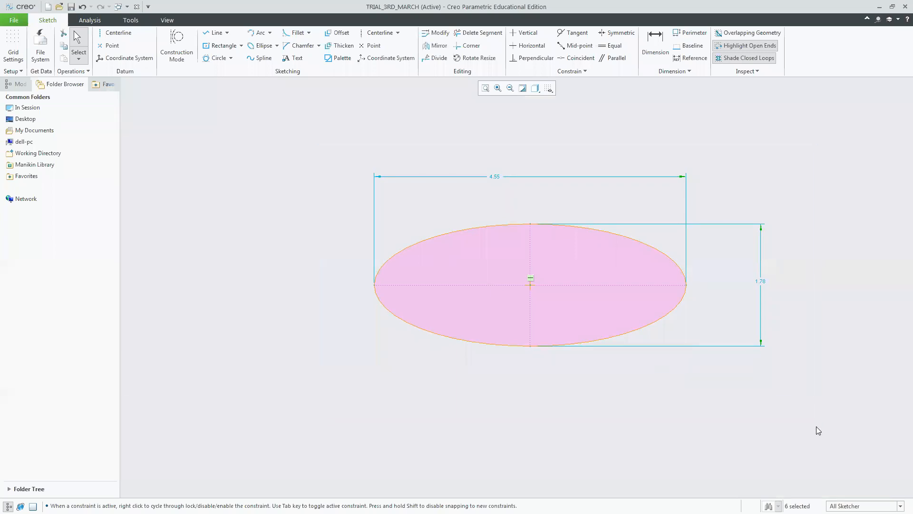
{"action": "key", "text": "Delete"}
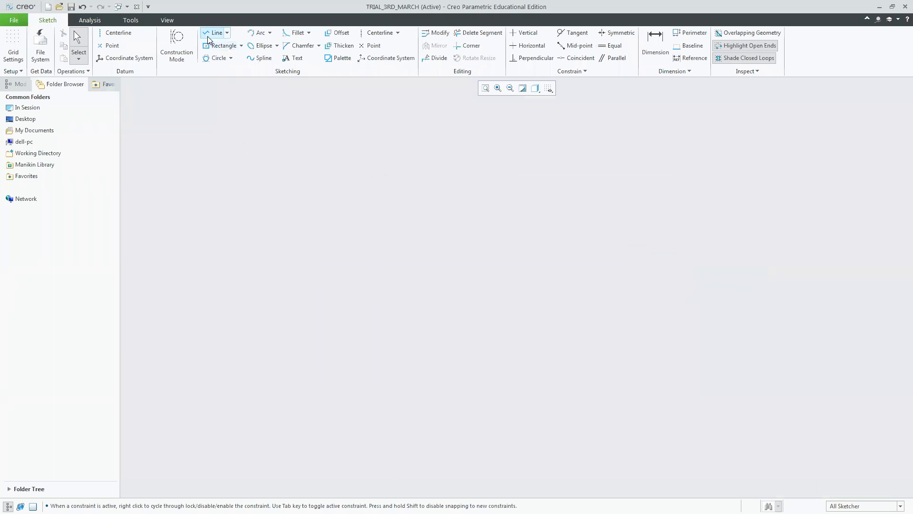
{"action": "left_click", "coordinate": [241, 45]}
{"action": "left_click", "coordinate": [240, 57]}
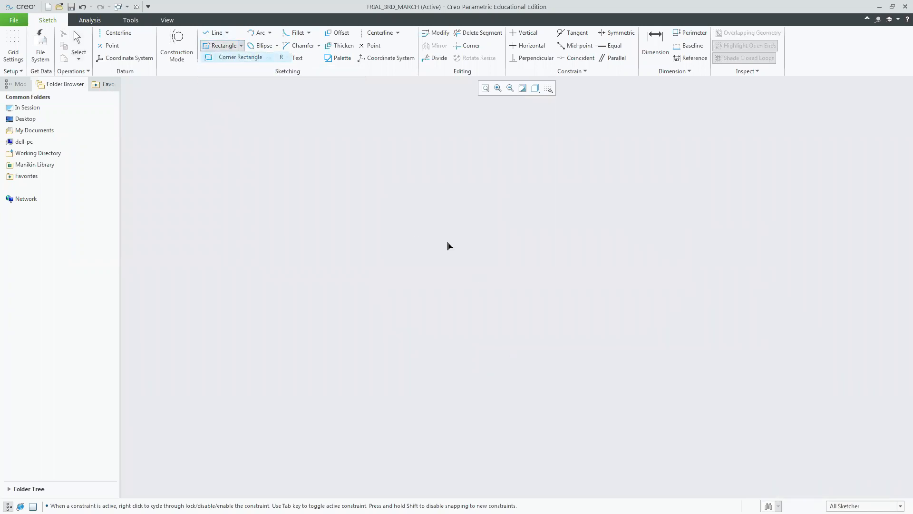
{"action": "key", "text": "Escape"}
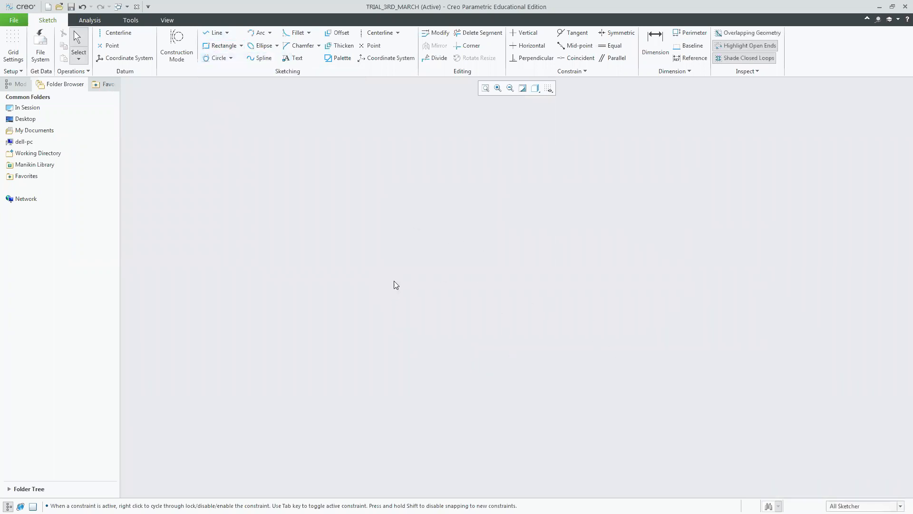
- Sketch a Corner Rectangle about 4.36 wide and 2.20 high
{"action": "left_click", "coordinate": [241, 46]}
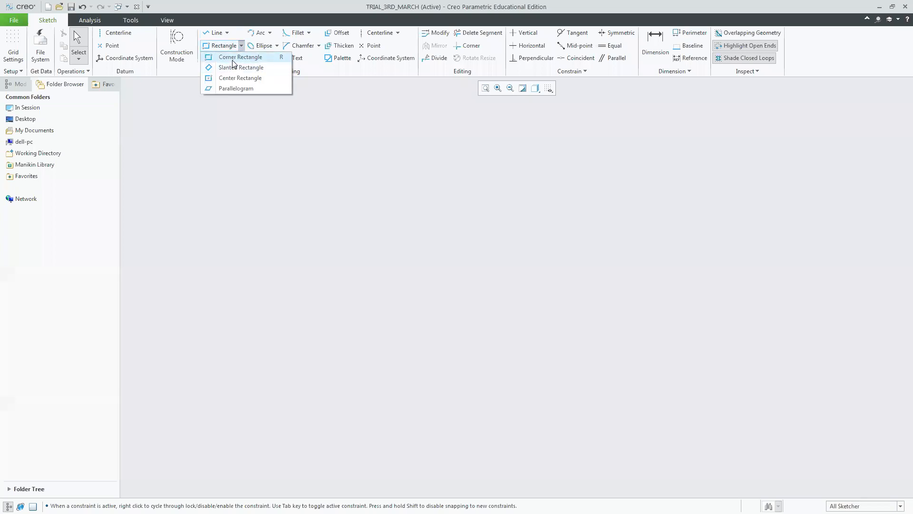
{"action": "left_click", "coordinate": [232, 59]}
{"action": "left_click", "coordinate": [361, 200]}
{"action": "left_click", "coordinate": [659, 351]}
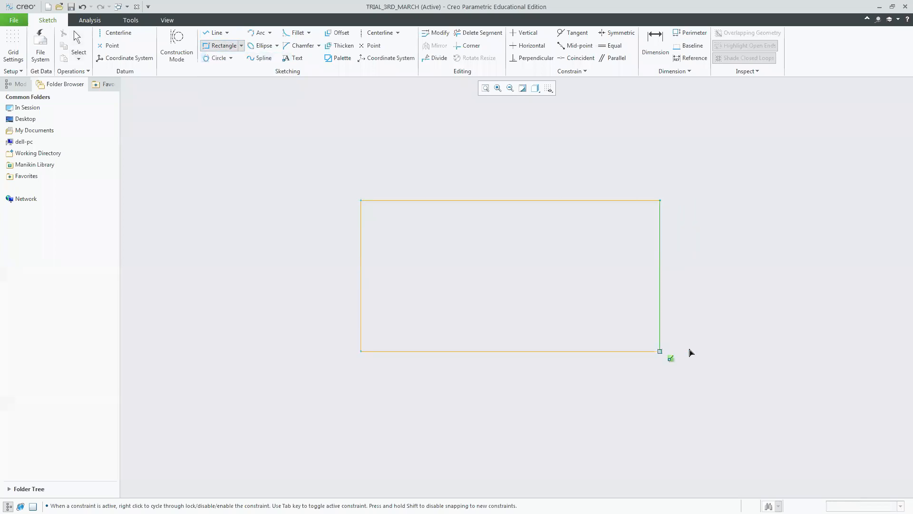
{"action": "middle_click", "coordinate": [726, 310]}
- Add outward semicircular 3-Point / Tangent End arcs across the rectangle's left and right ends
{"action": "left_click", "coordinate": [270, 33]}
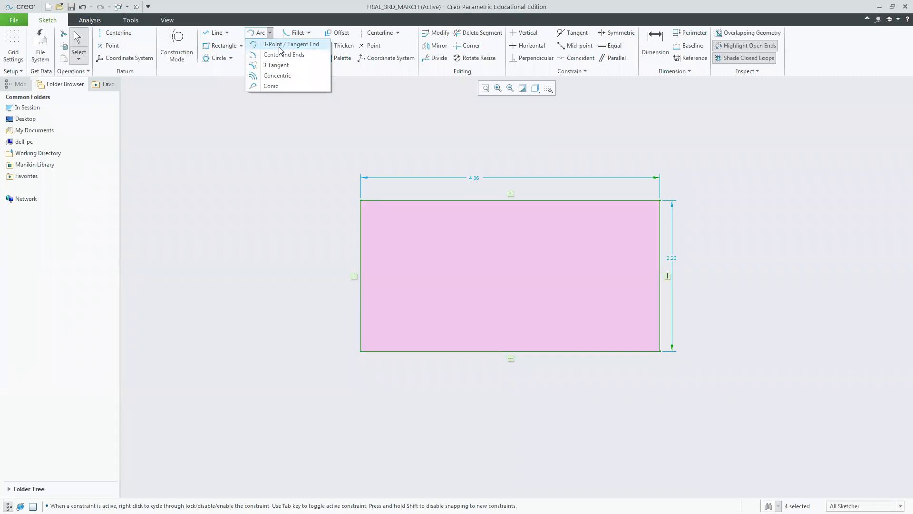
{"action": "left_click", "coordinate": [279, 47]}
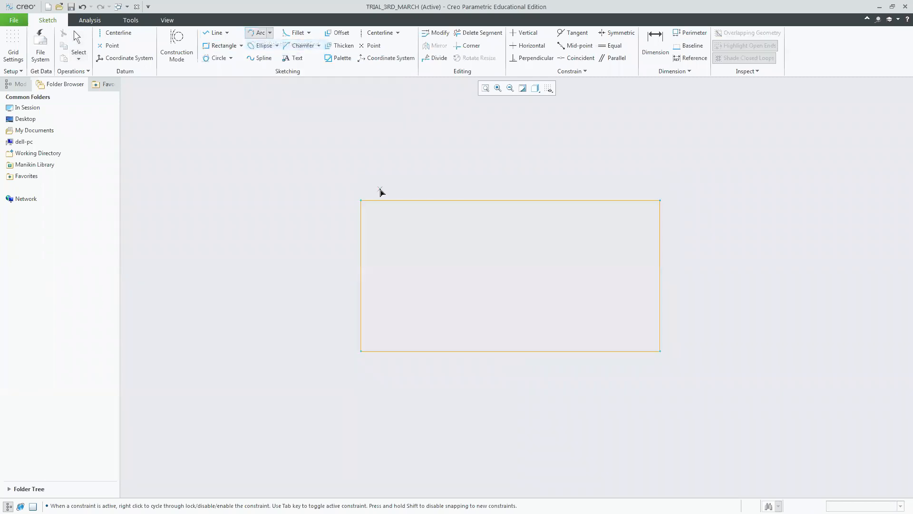
{"action": "left_click", "coordinate": [362, 201]}
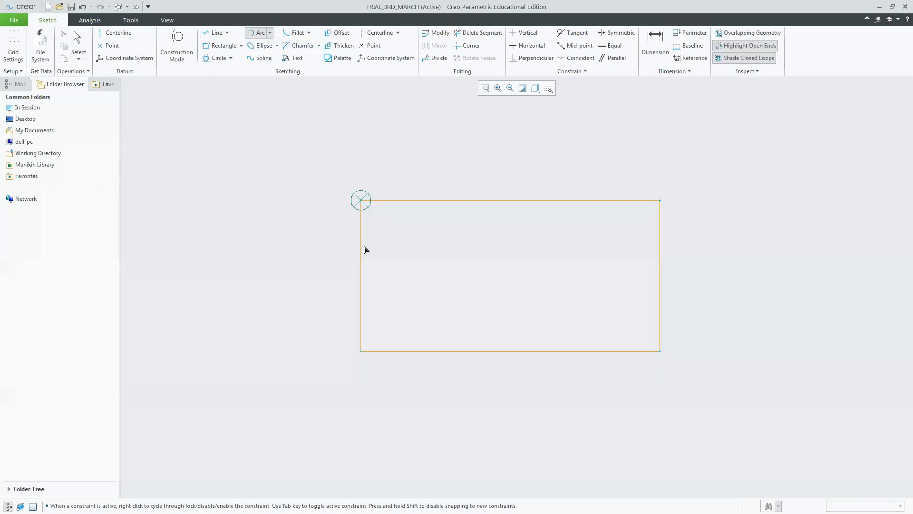
{"action": "left_click", "coordinate": [362, 351]}
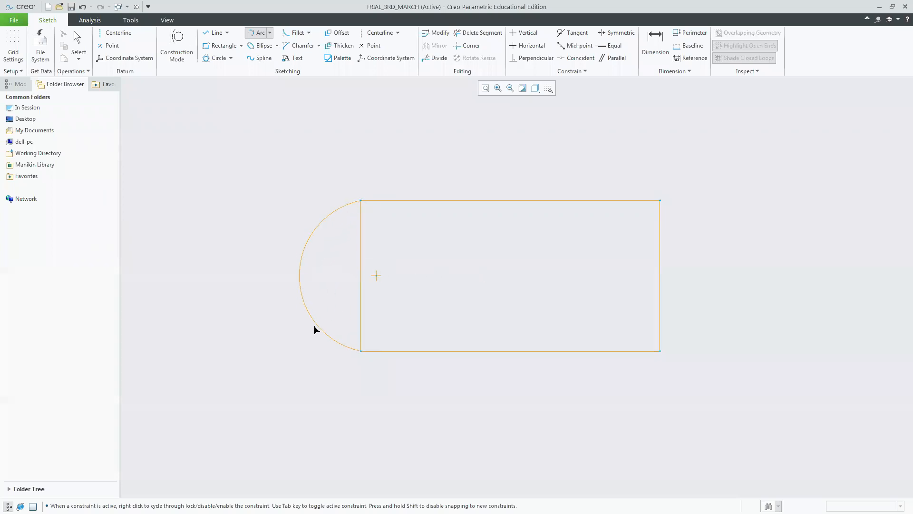
{"action": "left_click", "coordinate": [311, 327]}
{"action": "left_click", "coordinate": [661, 201]}
{"action": "left_click", "coordinate": [660, 352]}
{"action": "left_click", "coordinate": [707, 336]}
{"action": "middle_click", "coordinate": [816, 361]}
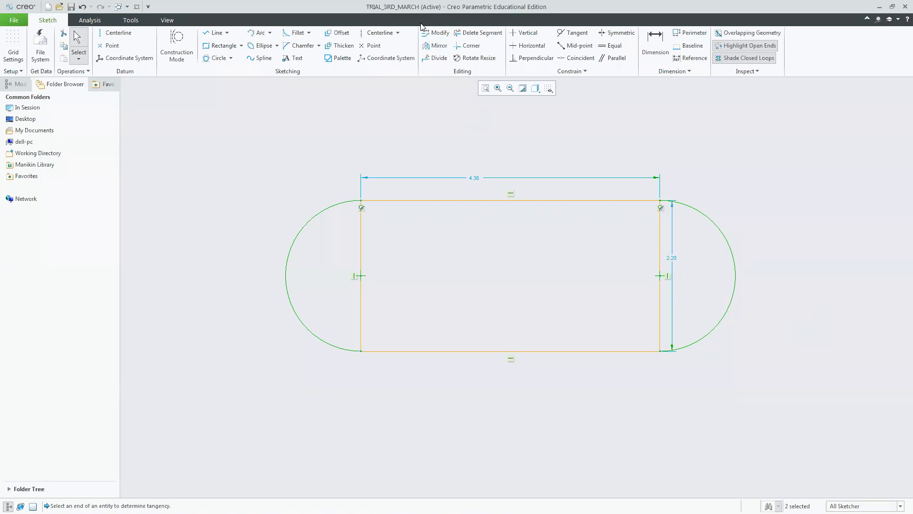
- Trim away the rectangle's two vertical sides with Delete Segment to leave a slot outline
{"action": "left_click", "coordinate": [478, 32]}
{"action": "left_click", "coordinate": [361, 263]}
{"action": "left_click", "coordinate": [659, 272]}
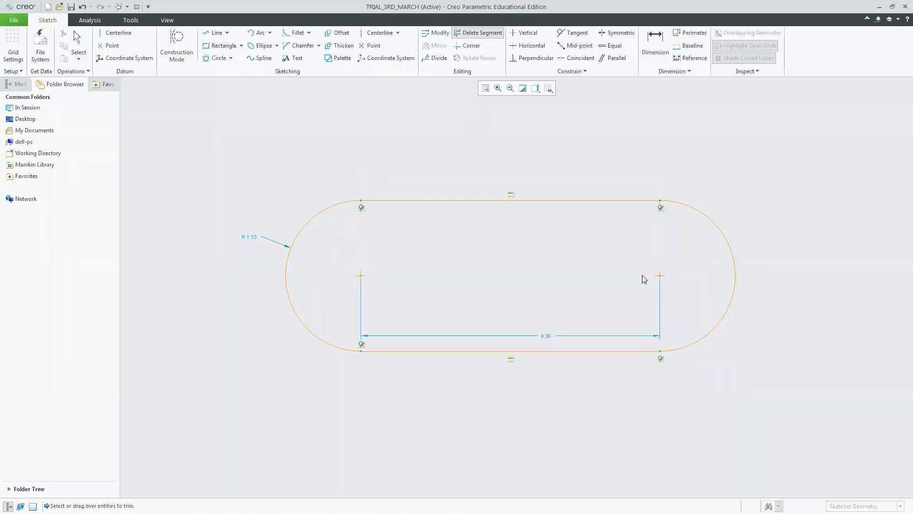
{"action": "middle_click", "coordinate": [809, 257]}
- Dimension the slot's overall length between the outer edges of both arcs and the left arc's diameter
{"action": "left_click", "coordinate": [653, 43]}
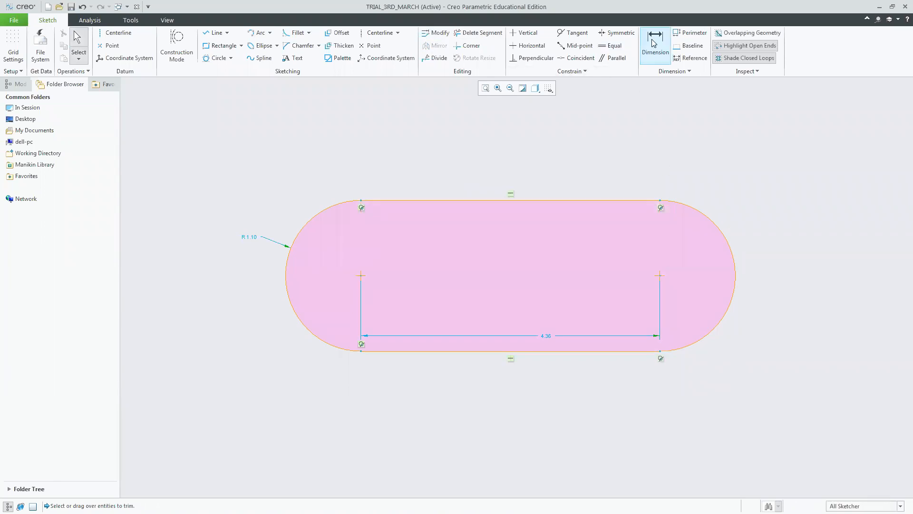
{"action": "left_click", "coordinate": [285, 272]}
{"action": "left_click", "coordinate": [736, 276]}
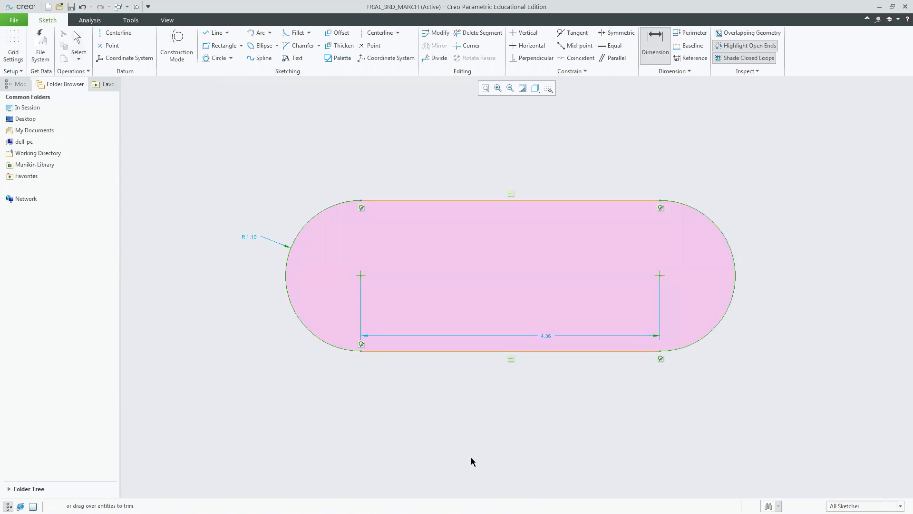
{"action": "middle_click", "coordinate": [492, 410]}
{"action": "key", "text": "Return"}
{"action": "middle_click", "coordinate": [295, 240]}
{"action": "middle_click", "coordinate": [257, 210]}
- Set the slot's overall length to 4 and the left arc's diameter to 2
{"action": "double_click", "coordinate": [489, 408]}
{"action": "type", "text": "4"}
{"action": "key", "text": "Return"}
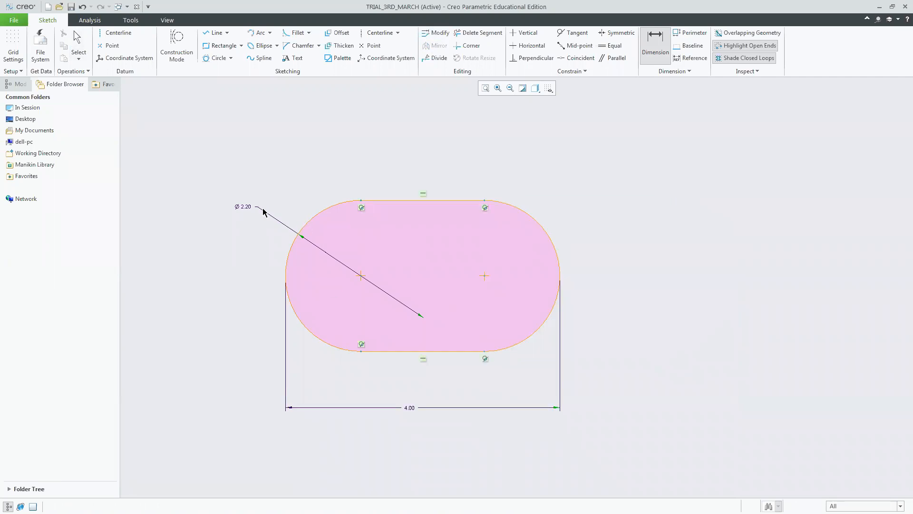
{"action": "double_click", "coordinate": [243, 207]}
{"action": "type", "text": "2.20"}
{"action": "key", "text": "Return"}
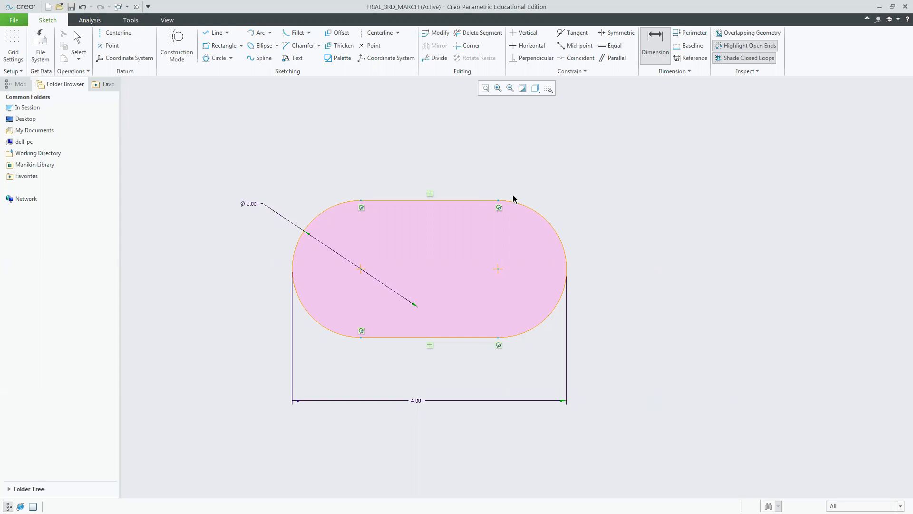
{"action": "left_click", "coordinate": [486, 88]}
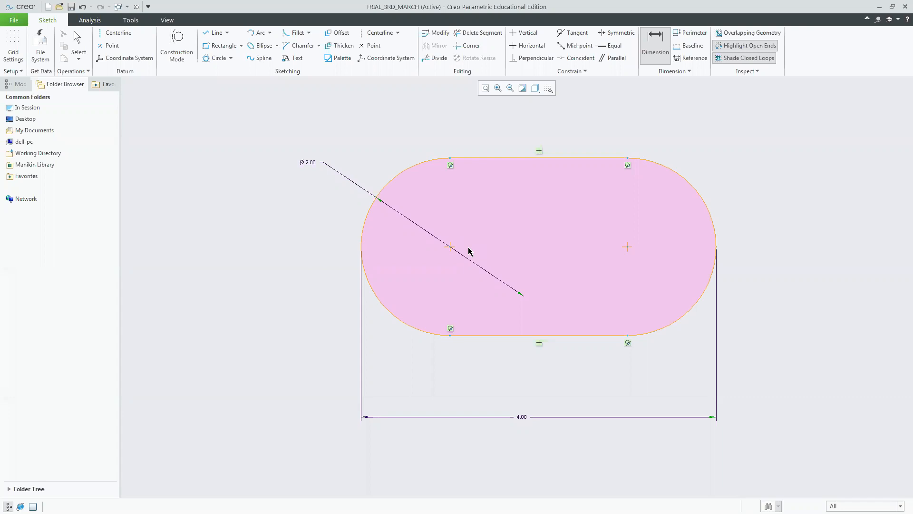
- Switch to the browser to compare the slot with Sketcher_ex_3.pdf, return to Creo and end dimensioning
{"action": "key", "text": "alt+Tab"}
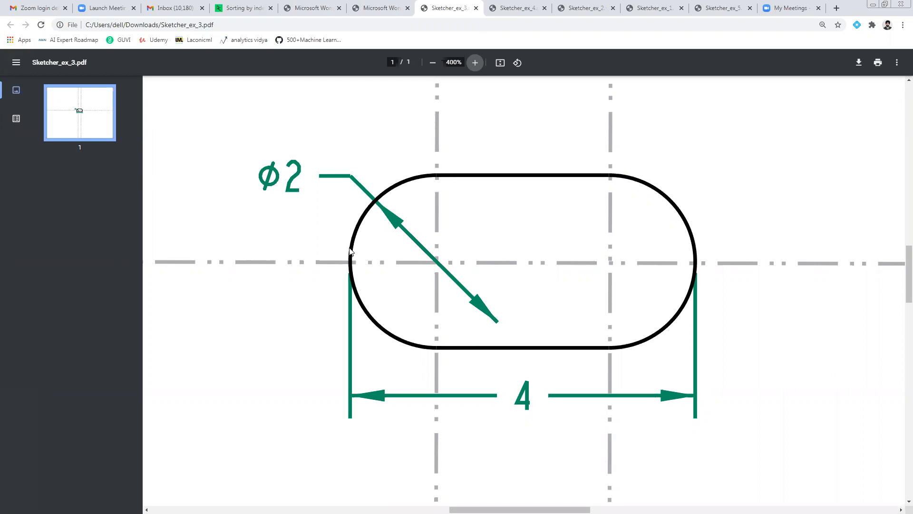
{"action": "left_click", "coordinate": [873, 5]}
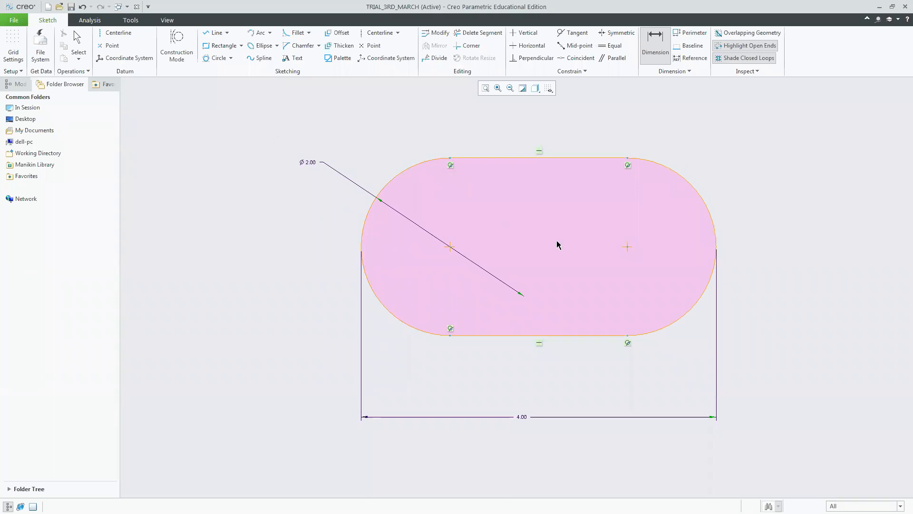
{"action": "middle_click", "coordinate": [504, 200]}
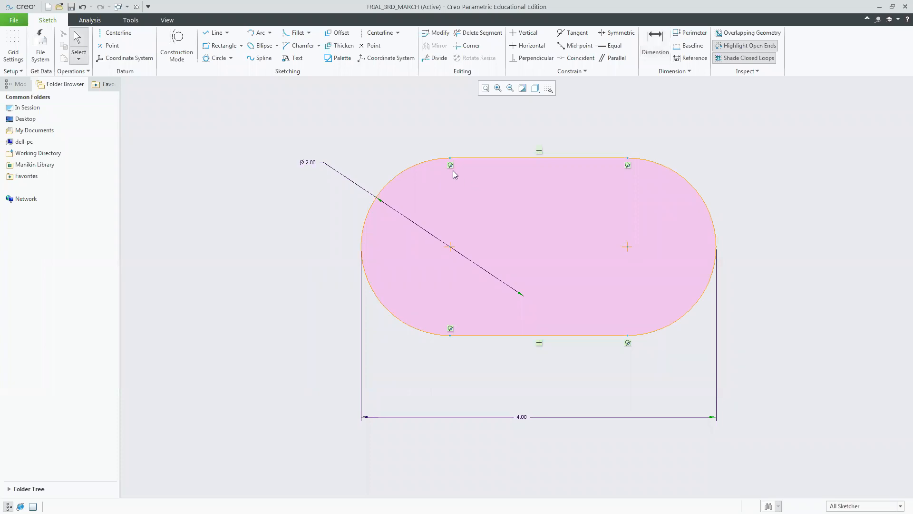
- Try removing the slot's four tangent constraints and two horizontal constraints
{"action": "left_click", "coordinate": [451, 165]}
{"action": "key", "text": "Delete"}
{"action": "left_click", "coordinate": [451, 329]}
{"action": "key", "text": "Delete"}
{"action": "left_click", "coordinate": [541, 344]}
{"action": "key", "text": "Delete"}
{"action": "left_click", "coordinate": [539, 152]}
{"action": "key", "text": "Delete"}
{"action": "left_click", "coordinate": [628, 343]}
{"action": "key", "text": "Delete"}
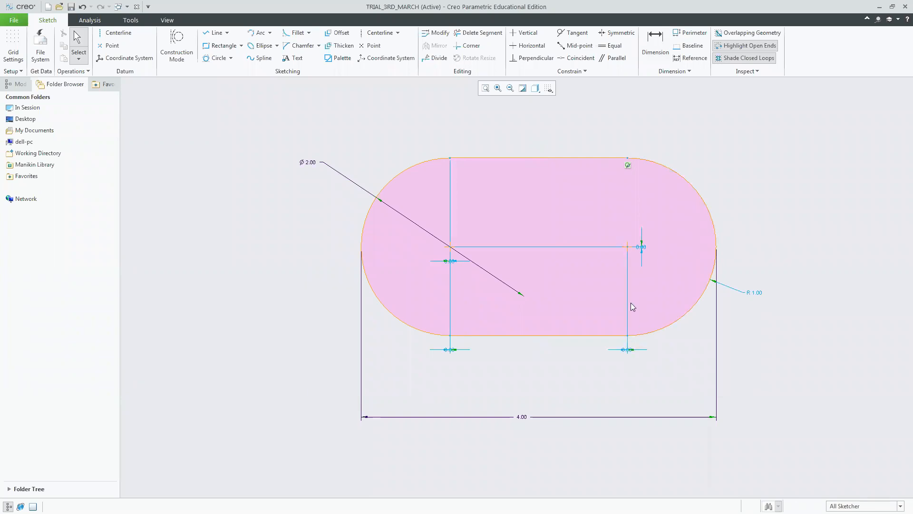
{"action": "left_click", "coordinate": [627, 166]}
{"action": "key", "text": "Delete"}
{"action": "middle_click", "coordinate": [759, 261]}
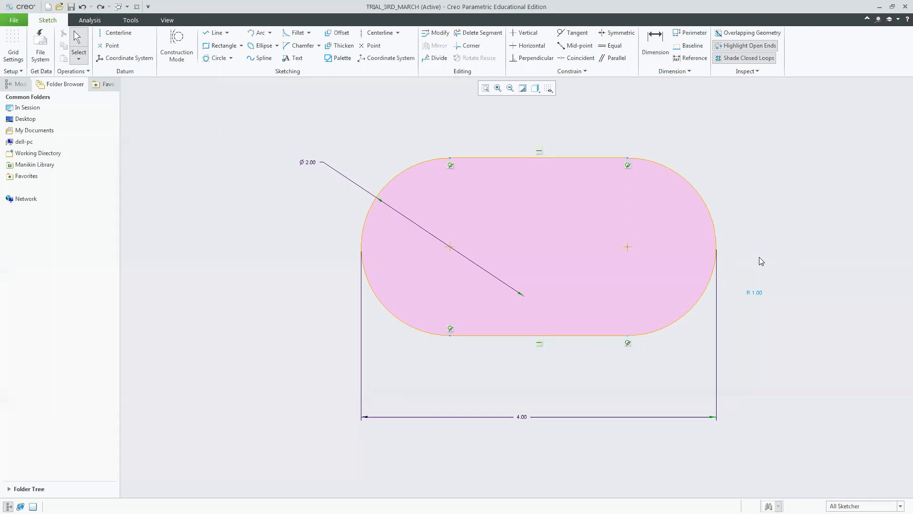
- Freely resize the constrained slot to about 3.40 overall length and 1.40 diameter, and shift it up and left
{"action": "mouse_move", "coordinate": [651, 338]}
{"action": "left_mouse_down"}
{"action": "mouse_move", "coordinate": [468, 319]}
{"action": "mouse_move", "coordinate": [565, 306]}
{"action": "left_mouse_up"}
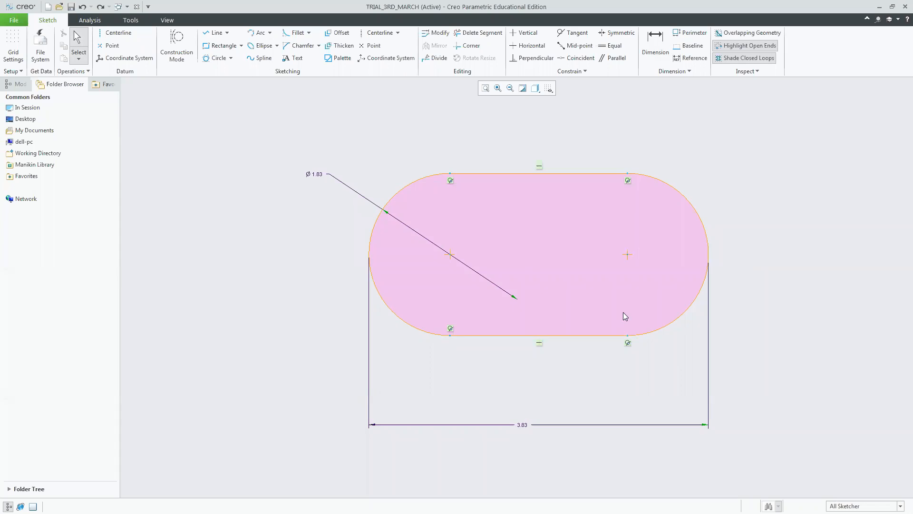
{"action": "mouse_move", "coordinate": [600, 174]}
{"action": "left_mouse_down"}
{"action": "mouse_move", "coordinate": [534, 212]}
{"action": "mouse_move", "coordinate": [506, 247]}
{"action": "mouse_move", "coordinate": [581, 193]}
{"action": "mouse_move", "coordinate": [508, 243]}
{"action": "mouse_move", "coordinate": [566, 222]}
{"action": "mouse_move", "coordinate": [482, 280]}
{"action": "mouse_move", "coordinate": [598, 229]}
{"action": "mouse_move", "coordinate": [719, 107]}
{"action": "mouse_move", "coordinate": [613, 228]}
{"action": "mouse_move", "coordinate": [638, 196]}
{"action": "mouse_move", "coordinate": [703, 146]}
{"action": "mouse_move", "coordinate": [544, 260]}
{"action": "mouse_move", "coordinate": [622, 216]}
{"action": "mouse_move", "coordinate": [580, 231]}
{"action": "mouse_move", "coordinate": [700, 314]}
{"action": "left_mouse_up"}
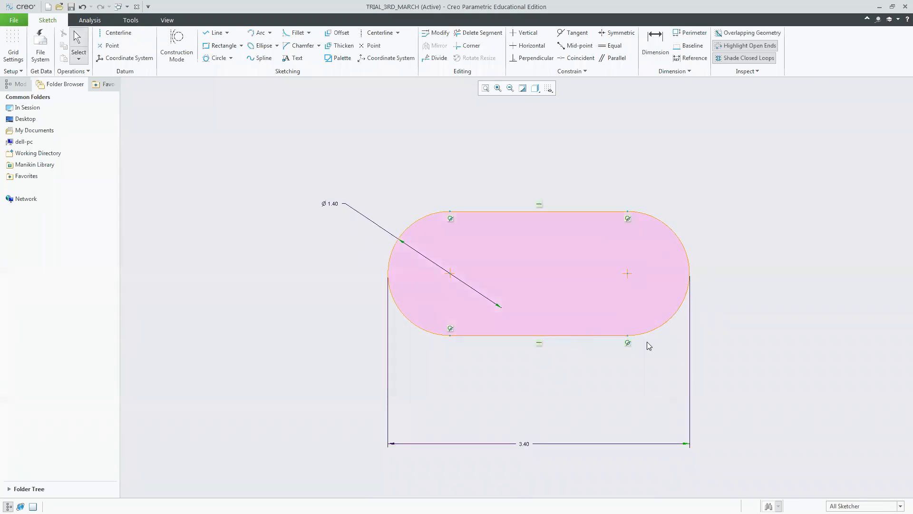
{"action": "mouse_move", "coordinate": [626, 338]}
{"action": "left_mouse_down"}
{"action": "mouse_move", "coordinate": [540, 279]}
{"action": "mouse_move", "coordinate": [738, 310]}
{"action": "mouse_move", "coordinate": [683, 271]}
{"action": "mouse_move", "coordinate": [577, 343]}
{"action": "mouse_move", "coordinate": [591, 322]}
{"action": "left_mouse_up"}
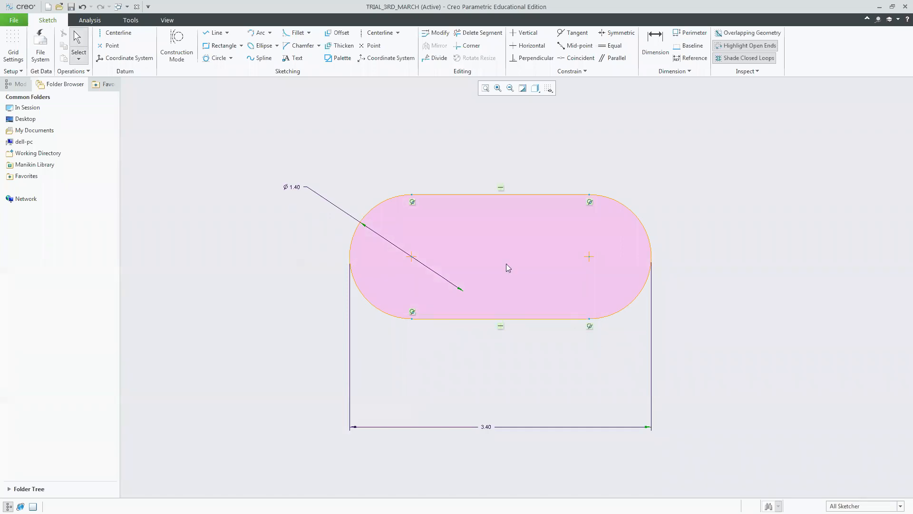
- Delete the four tangent constraints and the two horizontal constraints from the resized slot
{"action": "left_click", "coordinate": [412, 201]}
{"action": "key", "text": "Delete"}
{"action": "left_click", "coordinate": [413, 311]}
{"action": "key", "text": "Delete"}
{"action": "left_click", "coordinate": [501, 187]}
{"action": "key", "text": "Delete"}
{"action": "left_click", "coordinate": [499, 327]}
{"action": "key", "text": "Delete"}
{"action": "left_click", "coordinate": [590, 202]}
{"action": "key", "text": "Delete"}
{"action": "left_click", "coordinate": [590, 327]}
{"action": "key", "text": "Delete"}
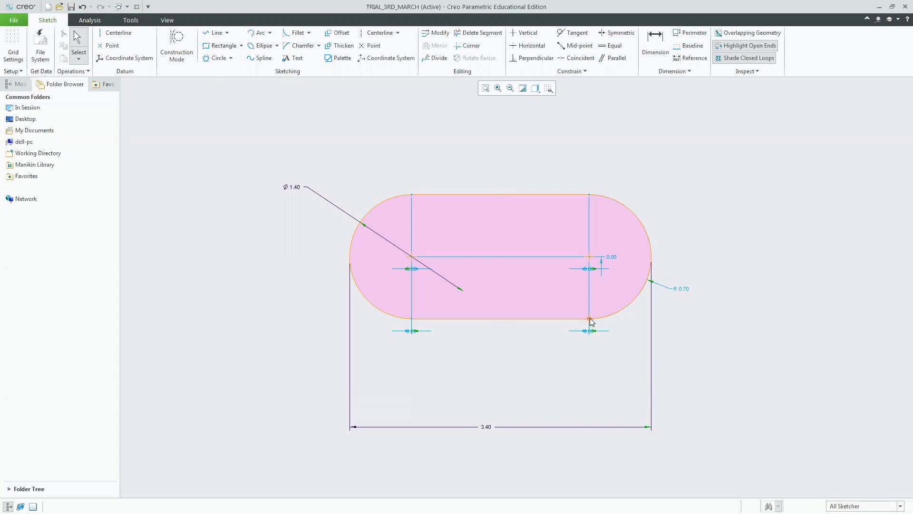
- Distort the unconstrained slot by moving its lower-right and upper-left line endpoints inward
{"action": "left_click_drag", "start_coordinate": [590, 319], "coordinate": [540, 275]}
{"action": "left_click_drag", "start_coordinate": [412, 195], "coordinate": [433, 248]}
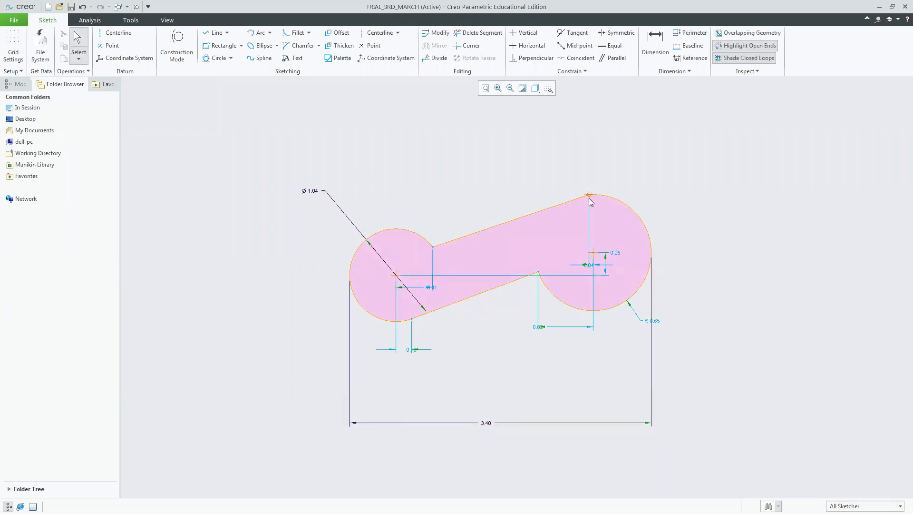
- Try moving the upper-right endpoint down and the lower-left endpoint up, and undo both moves
{"action": "left_click_drag", "start_coordinate": [590, 195], "coordinate": [592, 245]}
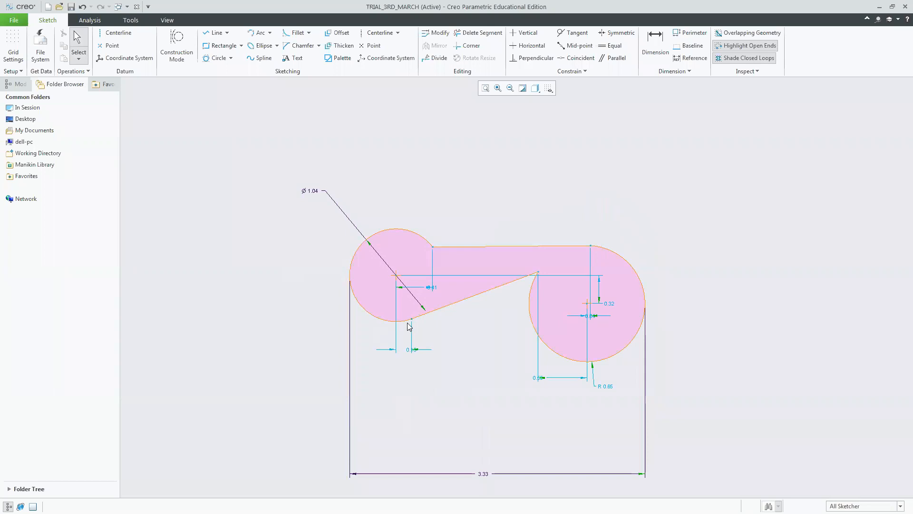
{"action": "left_click_drag", "start_coordinate": [412, 318], "coordinate": [409, 280]}
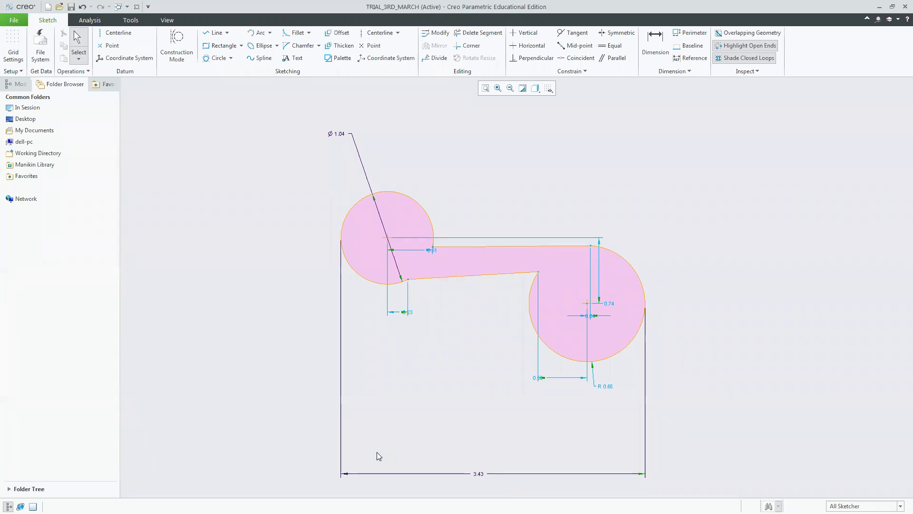
{"action": "left_click", "coordinate": [530, 45]}
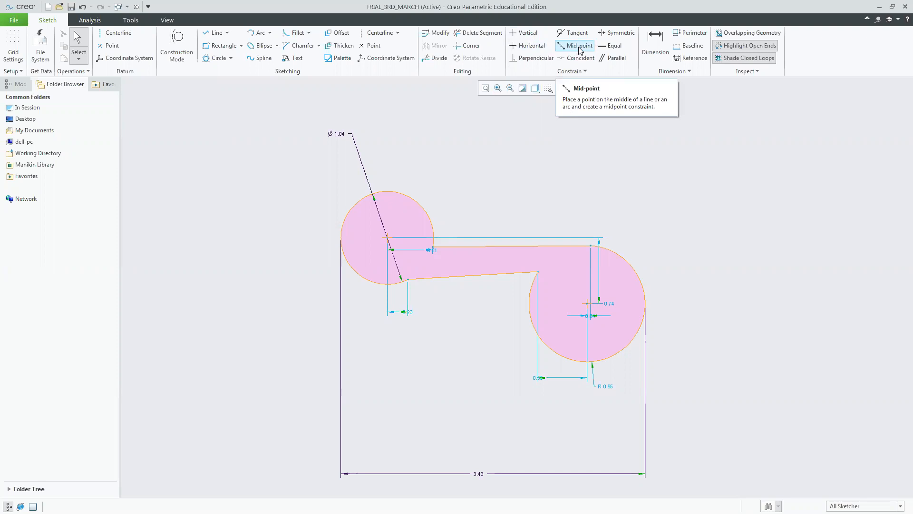
{"action": "key", "text": "ctrl+z"}
{"action": "key", "text": "ctrl+z"}
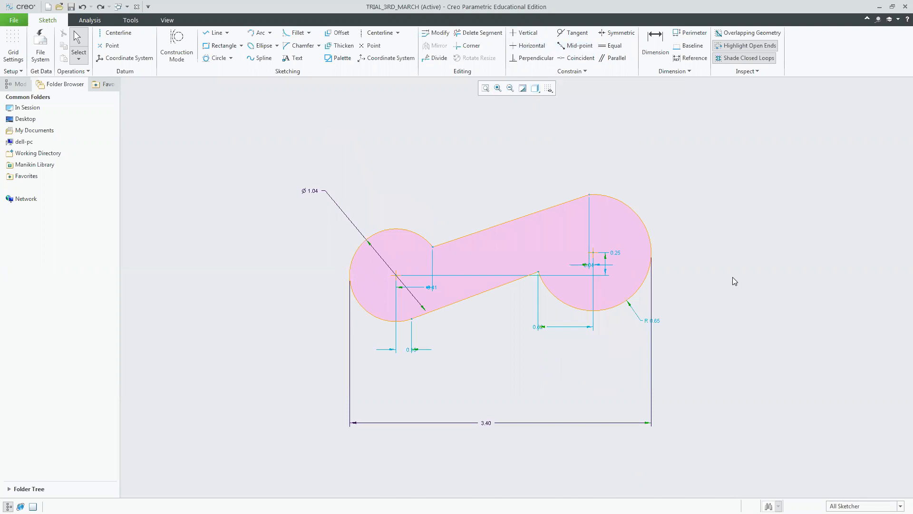
- Reshape the distorted slot by moving the right arc's upper and lower line endpoints downward, widening the slot toward that end
{"action": "left_click_drag", "start_coordinate": [538, 272], "coordinate": [541, 324]}
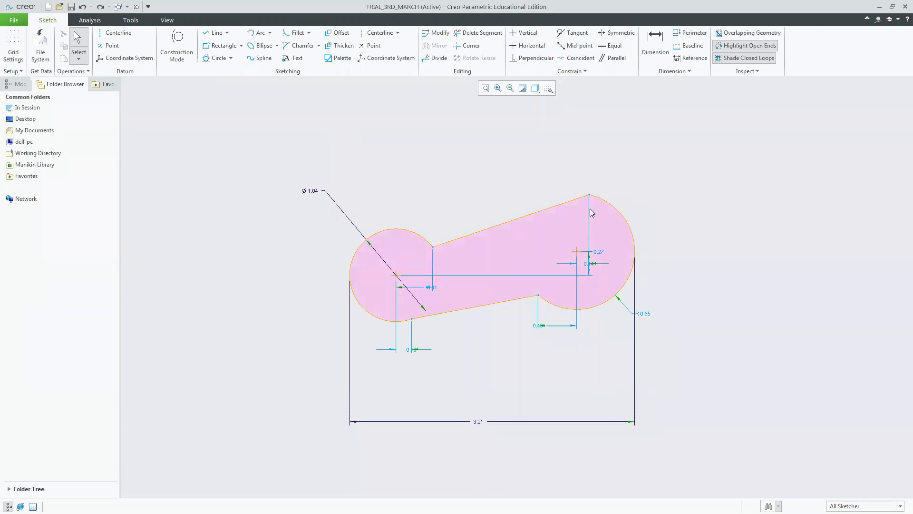
{"action": "left_click_drag", "start_coordinate": [590, 195], "coordinate": [579, 237]}
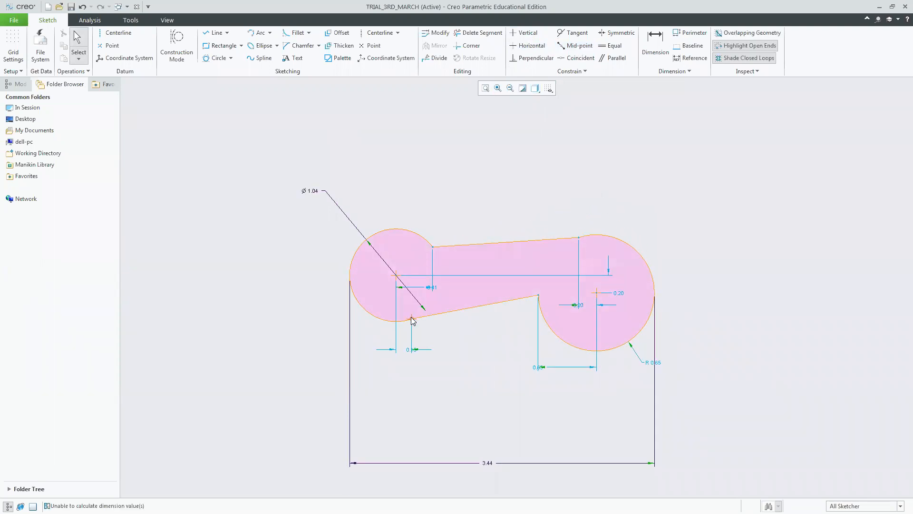
{"action": "left_click_drag", "start_coordinate": [538, 296], "coordinate": [562, 344]}
- Apply tangent constraints at all four joints between the straight lines and the two end arcs
{"action": "left_click", "coordinate": [573, 32]}
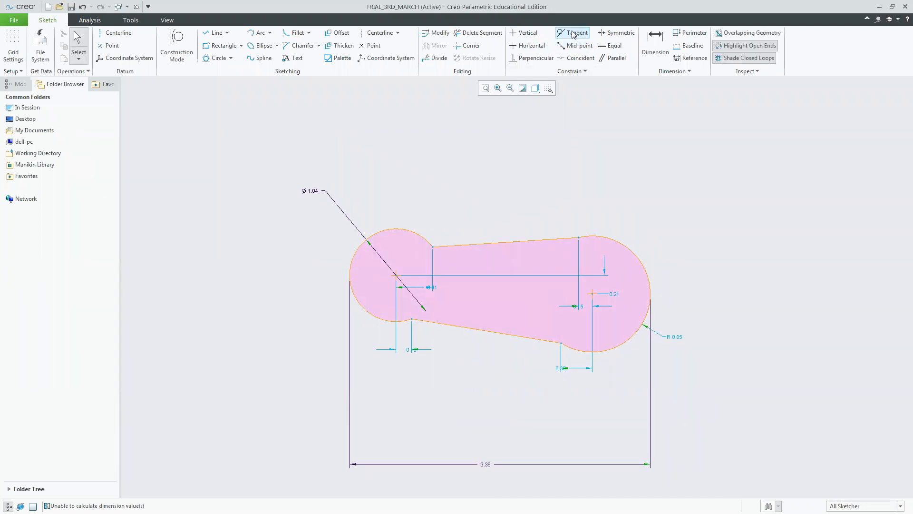
{"action": "left_click", "coordinate": [443, 246]}
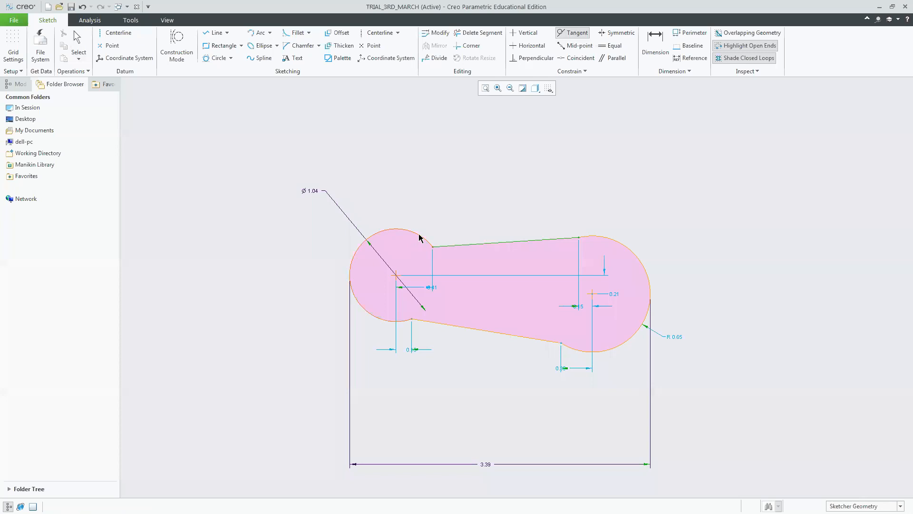
{"action": "left_click", "coordinate": [419, 240]}
{"action": "left_click", "coordinate": [556, 343]}
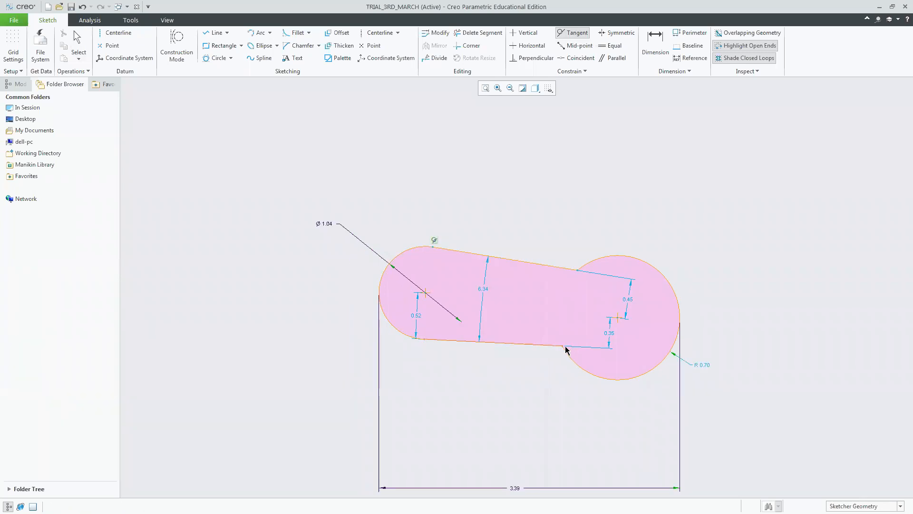
{"action": "left_click", "coordinate": [569, 351]}
{"action": "left_click", "coordinate": [590, 257]}
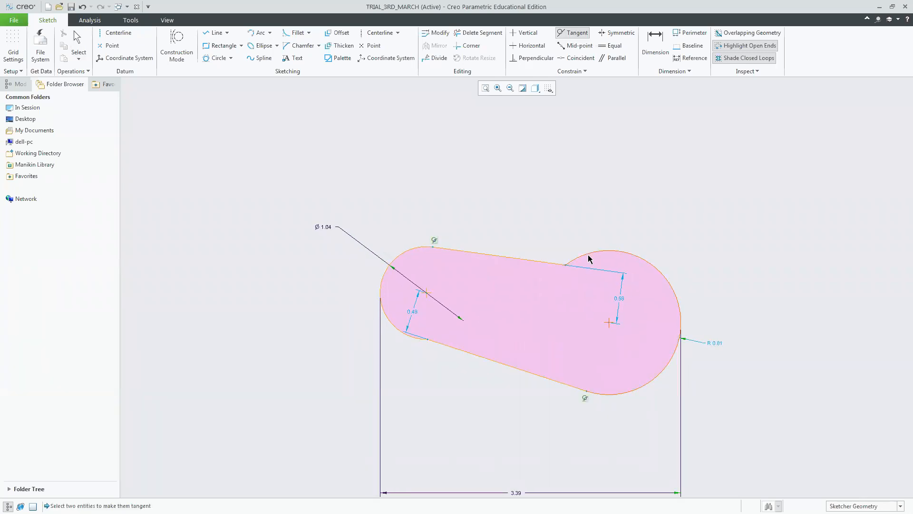
{"action": "left_click", "coordinate": [558, 264]}
{"action": "left_click", "coordinate": [419, 337]}
{"action": "left_click", "coordinate": [439, 346]}
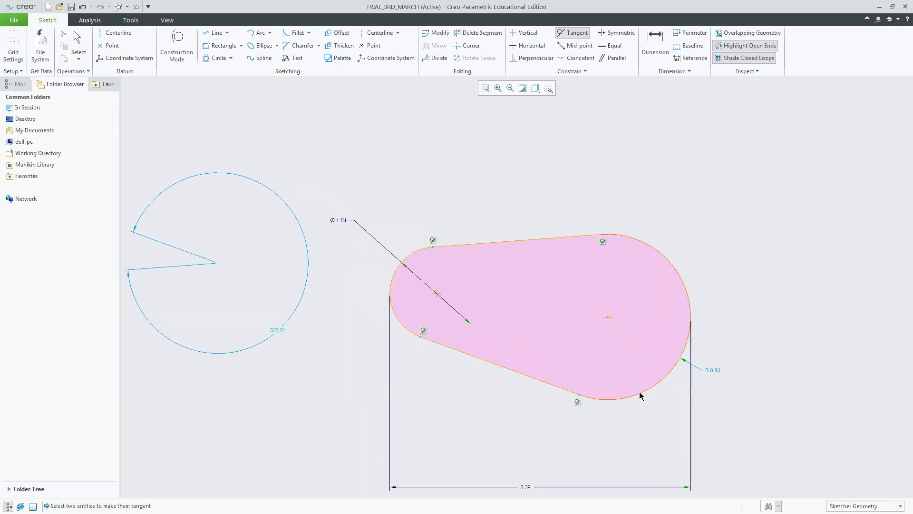
{"action": "middle_click", "coordinate": [743, 327]}
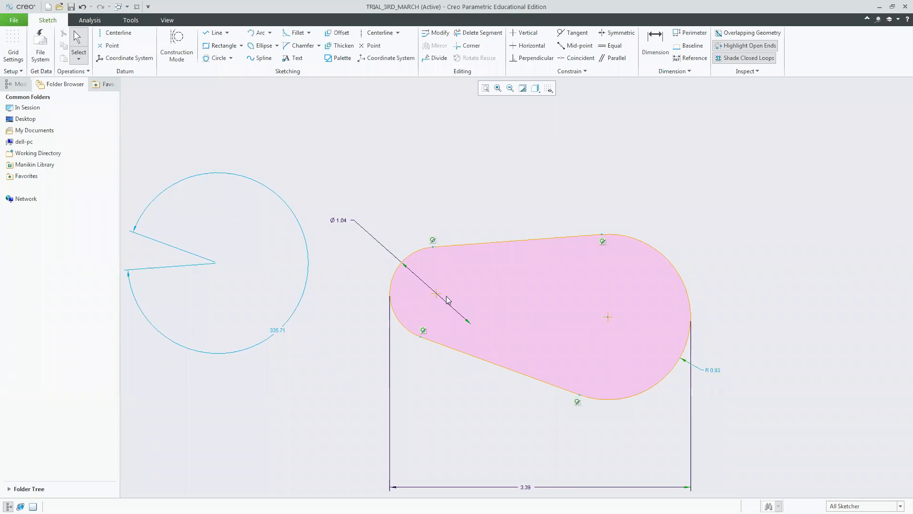
- Delete the two tangent constraints joining the upper and lower lines to the large right arc
{"action": "mouse_move", "coordinate": [608, 317]}
{"action": "middle_mouse_down"}
{"action": "mouse_move", "coordinate": [550, 306]}
{"action": "mouse_move", "coordinate": [560, 266]}
{"action": "mouse_move", "coordinate": [583, 286]}
{"action": "middle_mouse_up"}
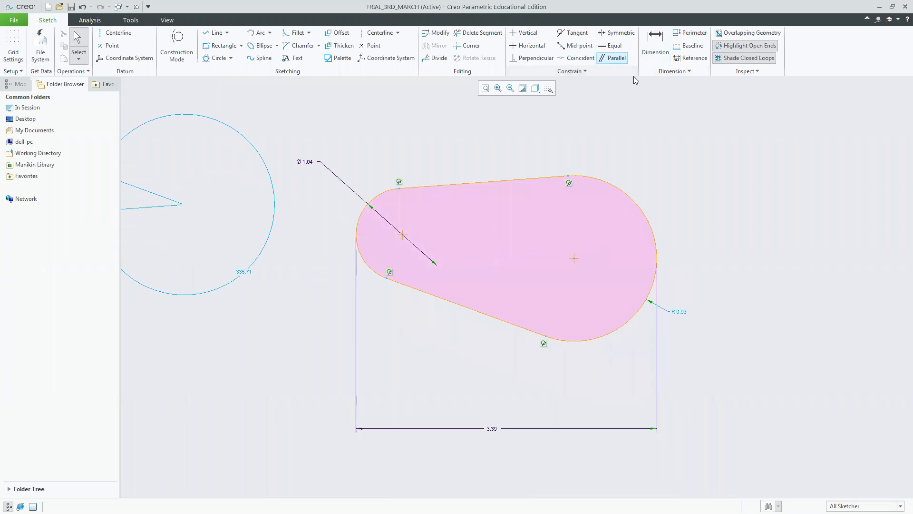
{"action": "left_click", "coordinate": [569, 184]}
{"action": "key", "text": "Delete"}
{"action": "left_click", "coordinate": [544, 343]}
{"action": "key", "text": "Delete"}
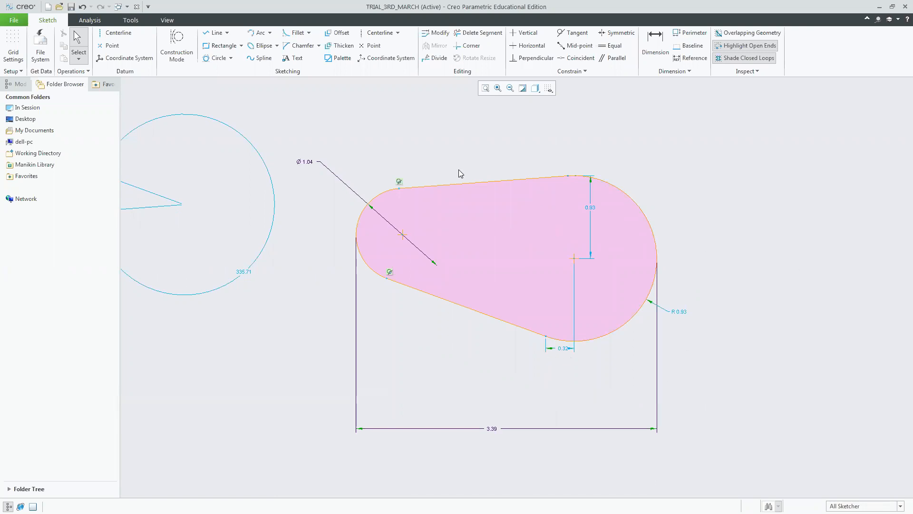
- Constrain the slot's upper and lower lines to be horizontal
{"action": "left_click", "coordinate": [529, 46]}
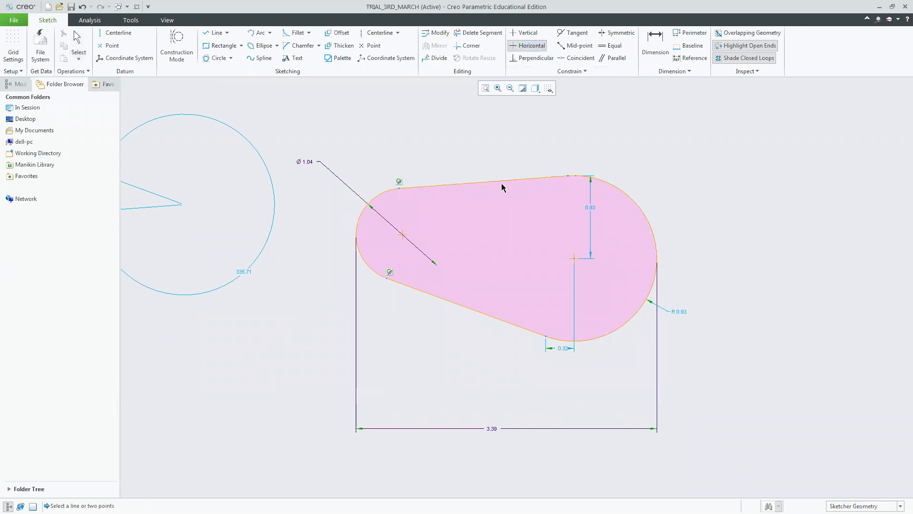
{"action": "left_click", "coordinate": [502, 183]}
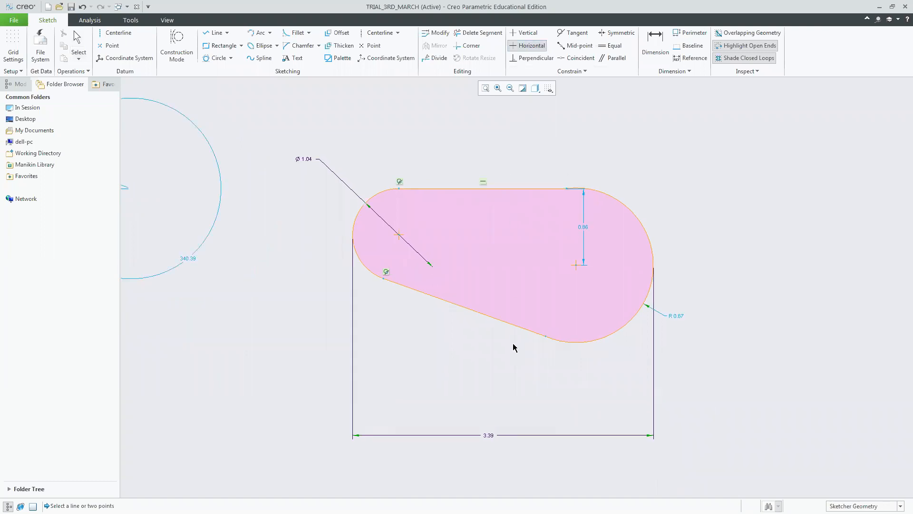
{"action": "left_click", "coordinate": [486, 316]}
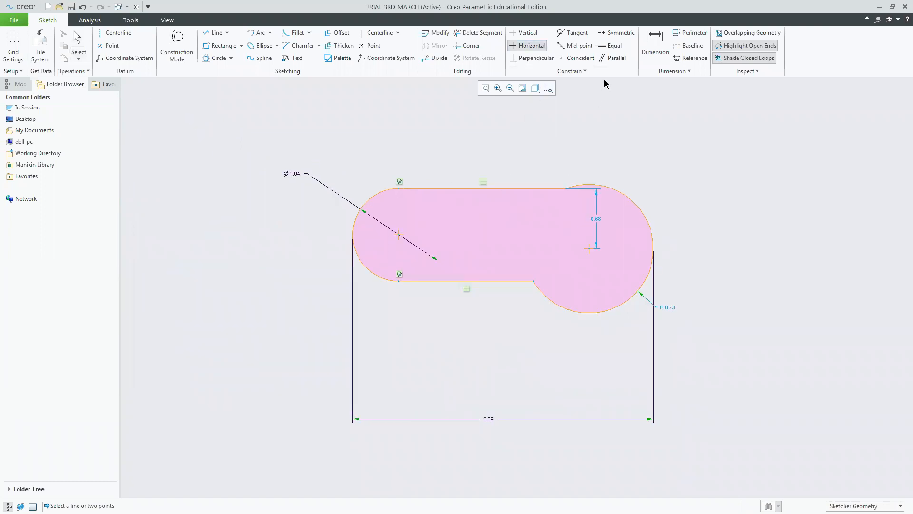
- Align the centres of the left and right arcs with a Horizontal constraint
{"action": "left_click", "coordinate": [582, 58]}
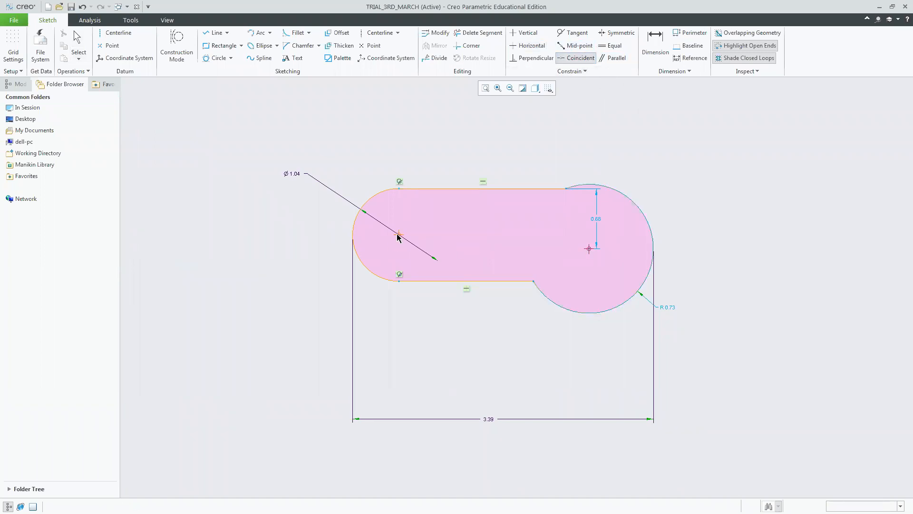
{"action": "middle_click", "coordinate": [690, 286]}
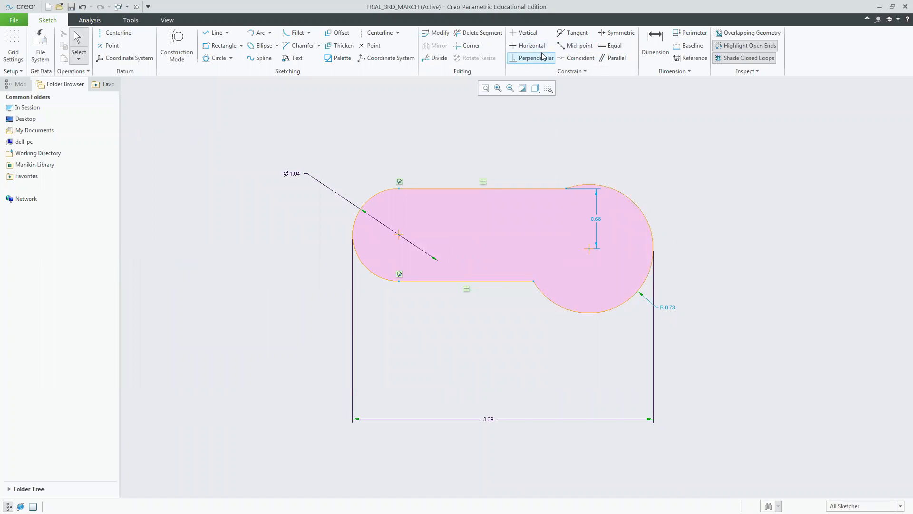
{"action": "left_click", "coordinate": [527, 46]}
{"action": "left_click", "coordinate": [399, 234]}
{"action": "left_click", "coordinate": [589, 248]}
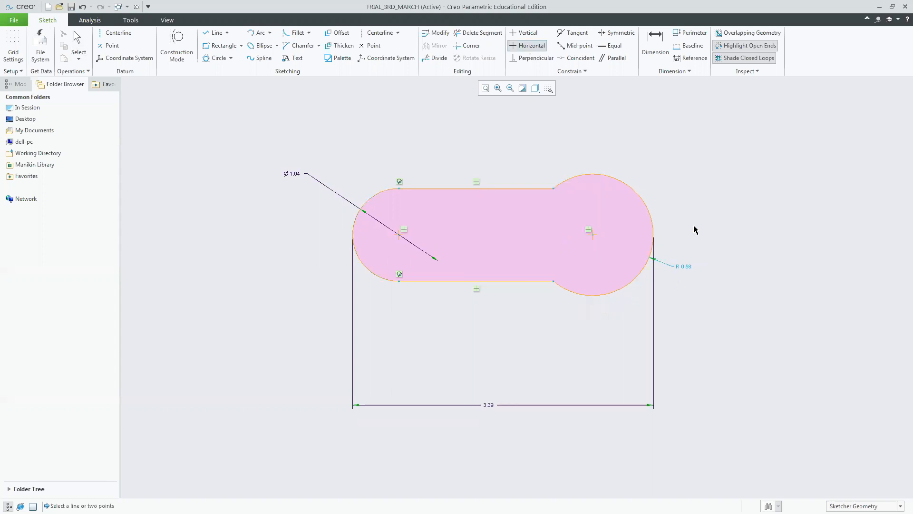
- Try making the upper line tangent to the right arc, review each conflicting constraint, and resolve the conflict by deleting the new Tangent constraint
{"action": "left_click", "coordinate": [574, 33]}
{"action": "left_click", "coordinate": [548, 191]}
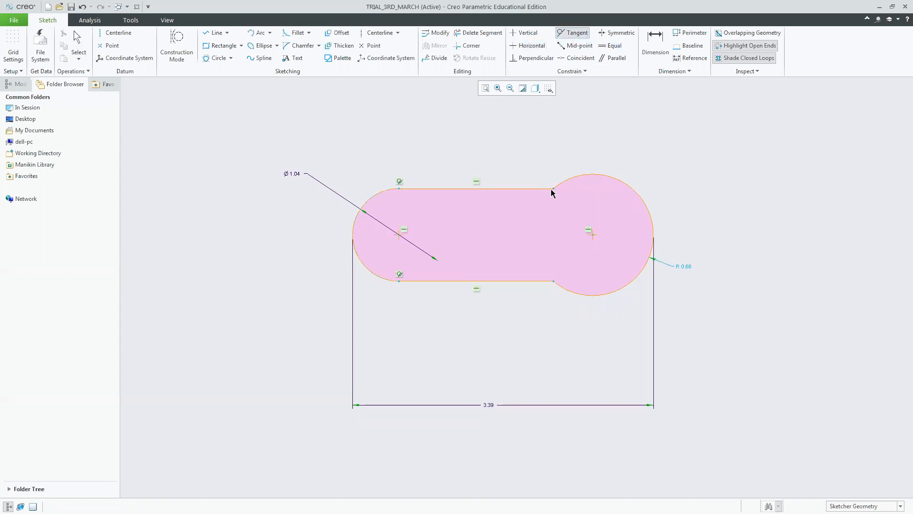
{"action": "left_click", "coordinate": [563, 185]}
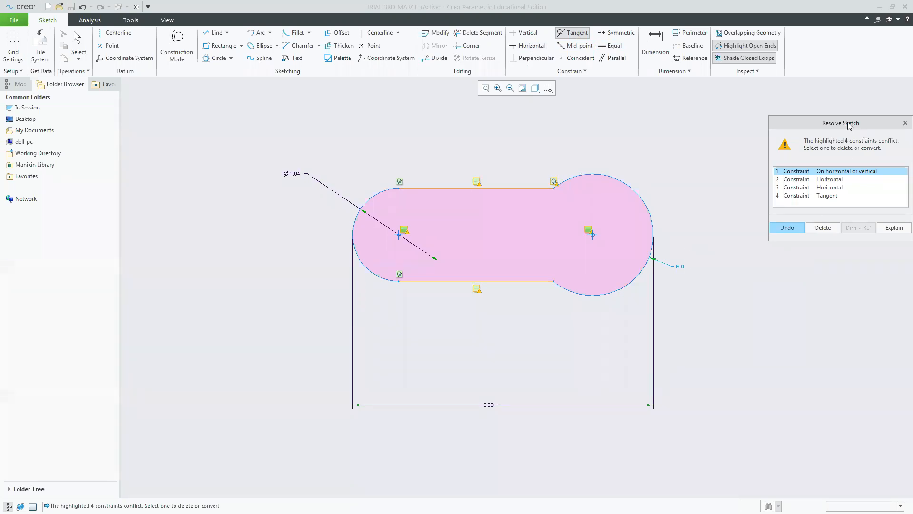
{"action": "left_click_drag", "start_coordinate": [849, 125], "coordinate": [773, 124]}
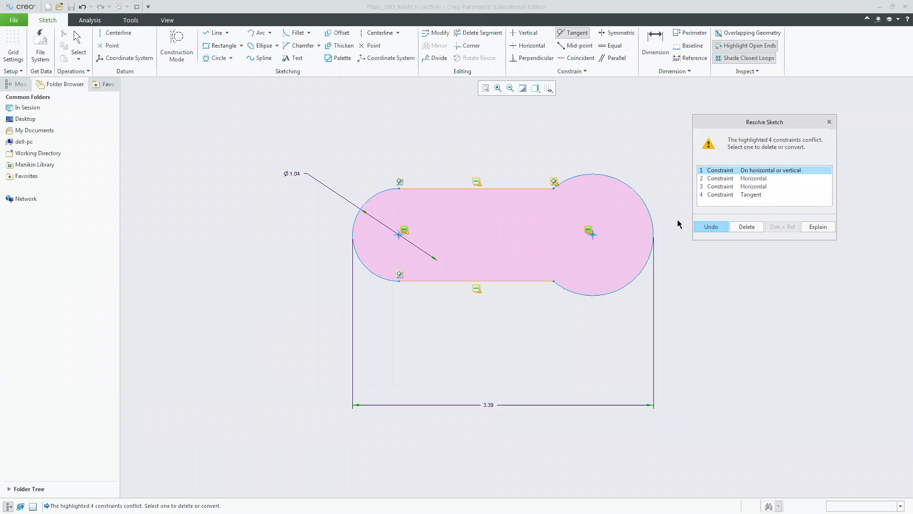
{"action": "left_click", "coordinate": [732, 180]}
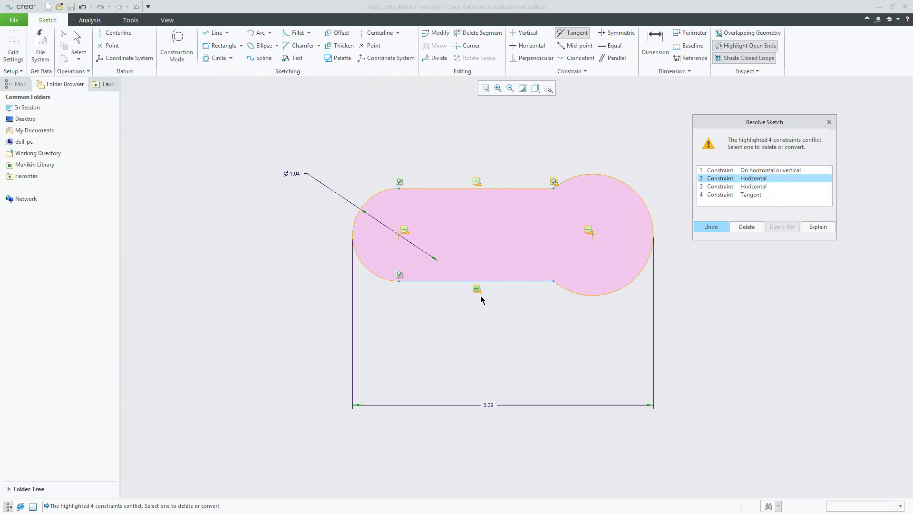
{"action": "left_click", "coordinate": [746, 188]}
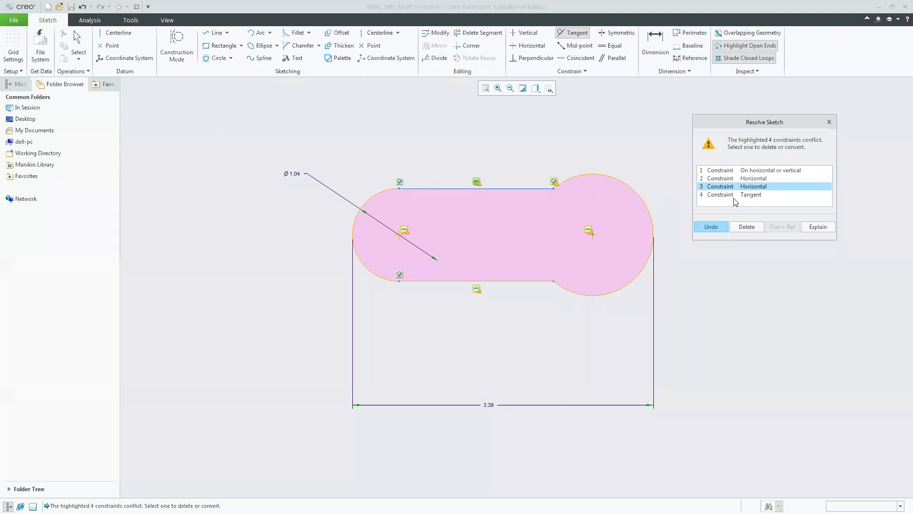
{"action": "left_click", "coordinate": [748, 195]}
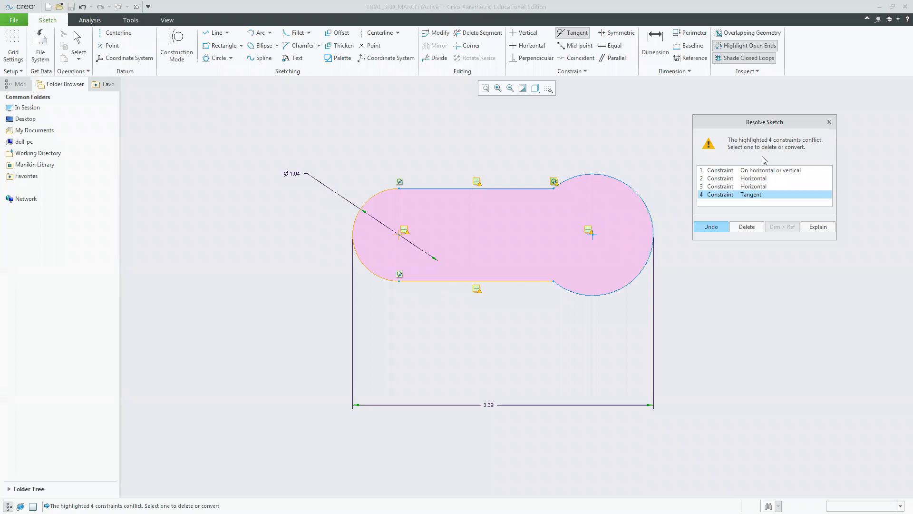
{"action": "left_click", "coordinate": [763, 170]}
{"action": "left_click", "coordinate": [758, 195]}
{"action": "left_click", "coordinate": [747, 227]}
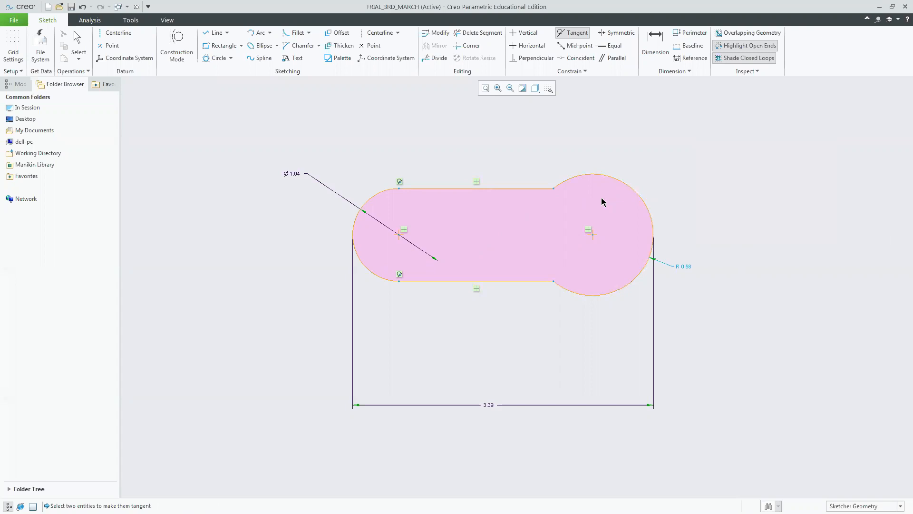
- Make the right arc tangent to the lower and upper lines, deleting the conflicting On horizontal or vertical constraint between the arc centres
{"action": "left_click", "coordinate": [573, 177]}
{"action": "left_click", "coordinate": [545, 283]}
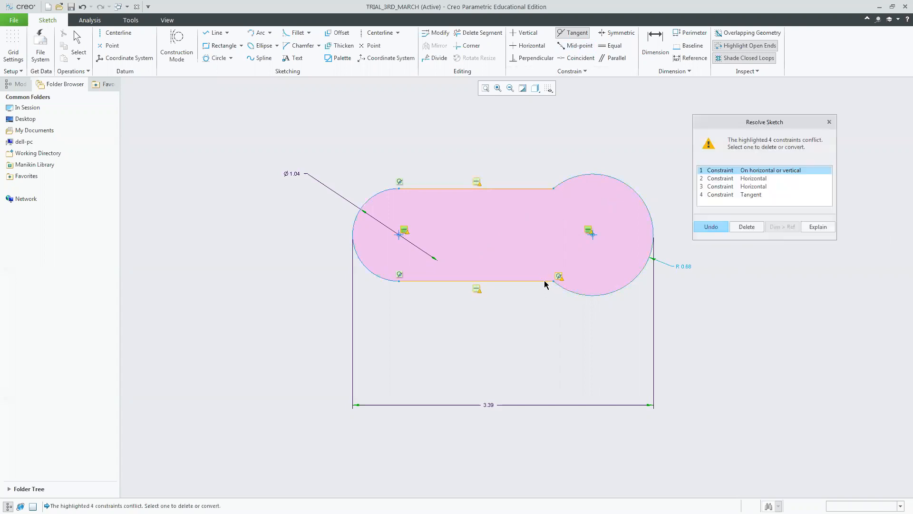
{"action": "left_click", "coordinate": [750, 227]}
{"action": "left_click", "coordinate": [559, 171]}
{"action": "left_click", "coordinate": [523, 188]}
{"action": "middle_click", "coordinate": [750, 321]}
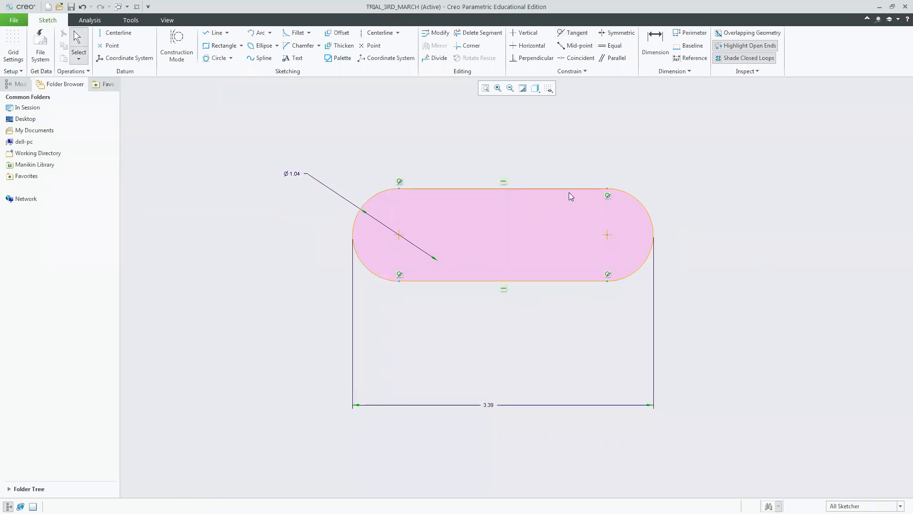
{"action": "left_click", "coordinate": [608, 197]}
{"action": "left_click", "coordinate": [607, 199]}
{"action": "left_click", "coordinate": [608, 196]}
- Try converting the left arc's diameter dimension to a reference dimension, and undo the conversion
{"action": "left_click", "coordinate": [295, 176]}
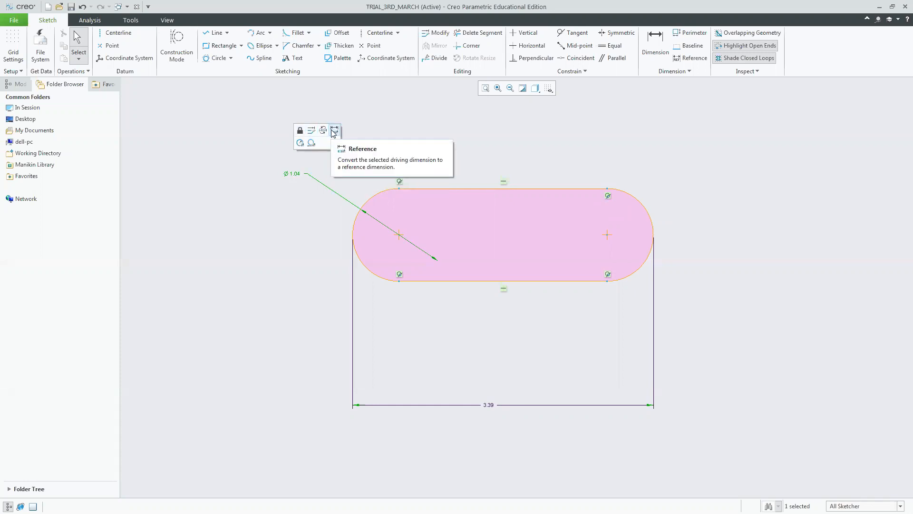
{"action": "left_click", "coordinate": [334, 131]}
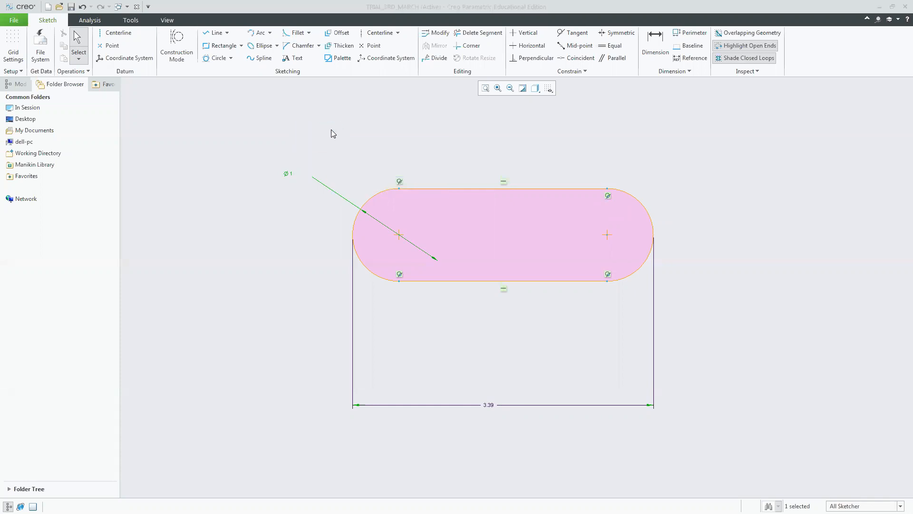
{"action": "left_click", "coordinate": [286, 299]}
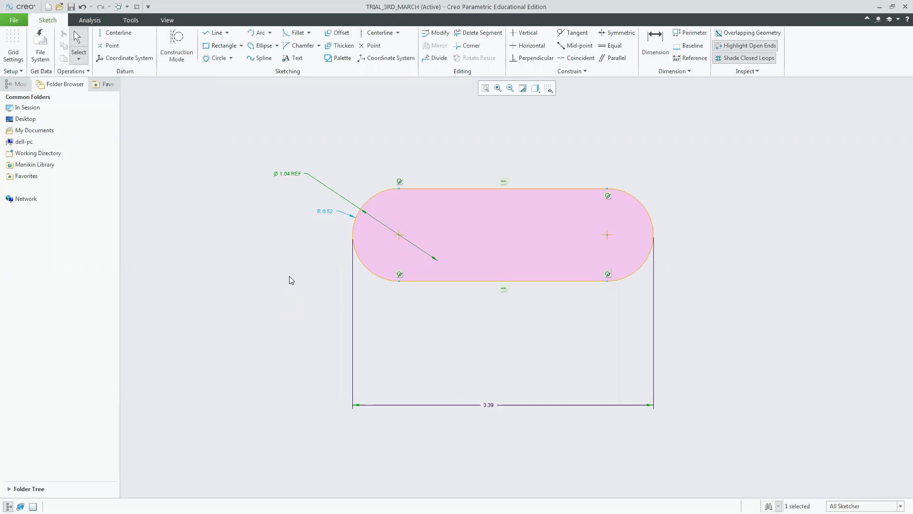
{"action": "key", "text": "ctrl+t"}
- Set the slot's overall length to 4 and its arc diameter to 2
{"action": "double_click", "coordinate": [491, 405]}
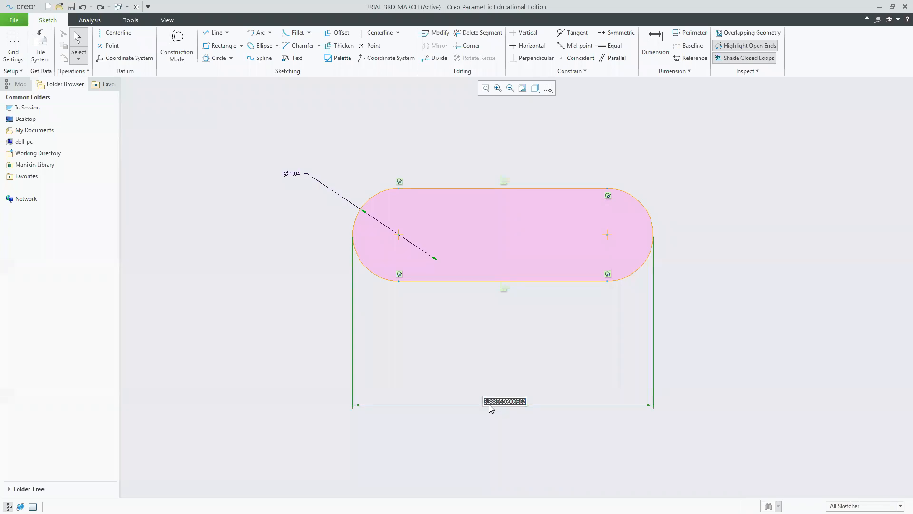
{"action": "type", "text": "4"}
{"action": "key", "text": "Return"}
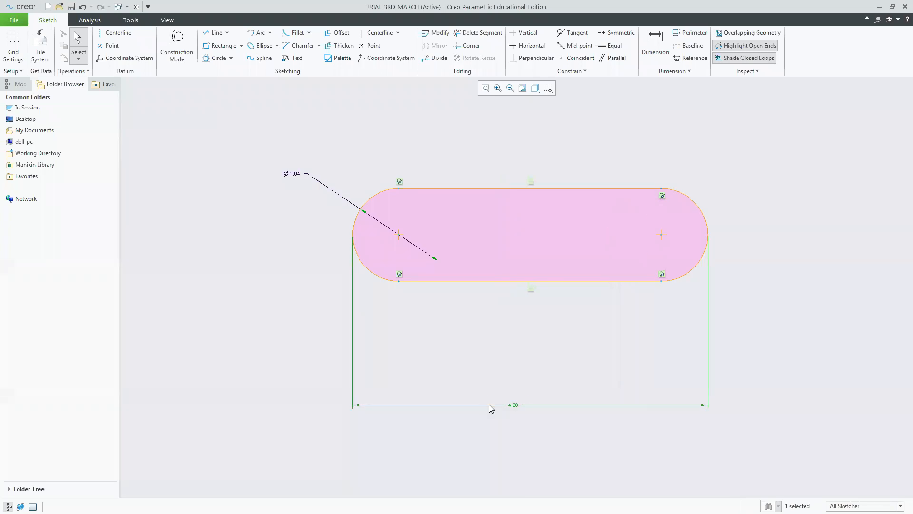
{"action": "double_click", "coordinate": [292, 174]}
{"action": "type", "text": "2"}
{"action": "key", "text": "Return"}
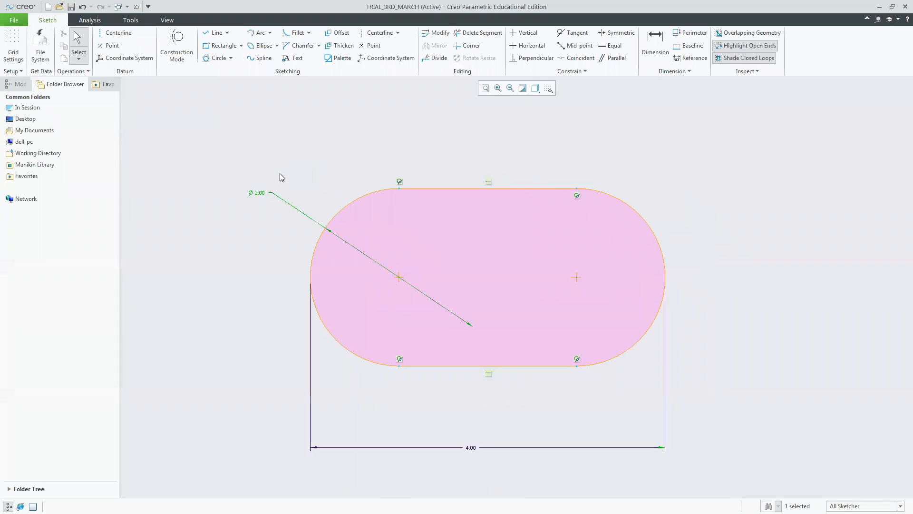
{"action": "left_click", "coordinate": [826, 343]}
- Switch to the browser and look through the Sketcher_ex_4, Sketcher_ex_2 and Sketcher_ex_1 exercise drawings
{"action": "key", "text": "alt+Tab"}
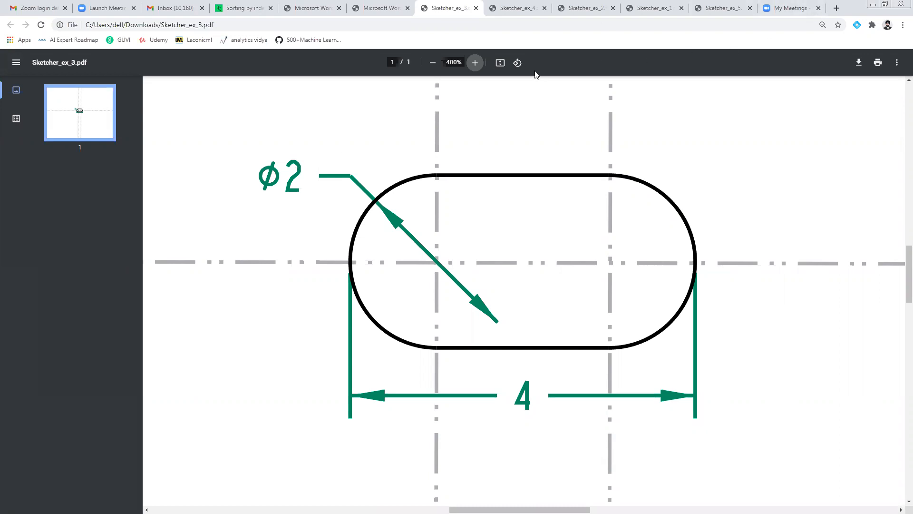
{"action": "left_click", "coordinate": [515, 10]}
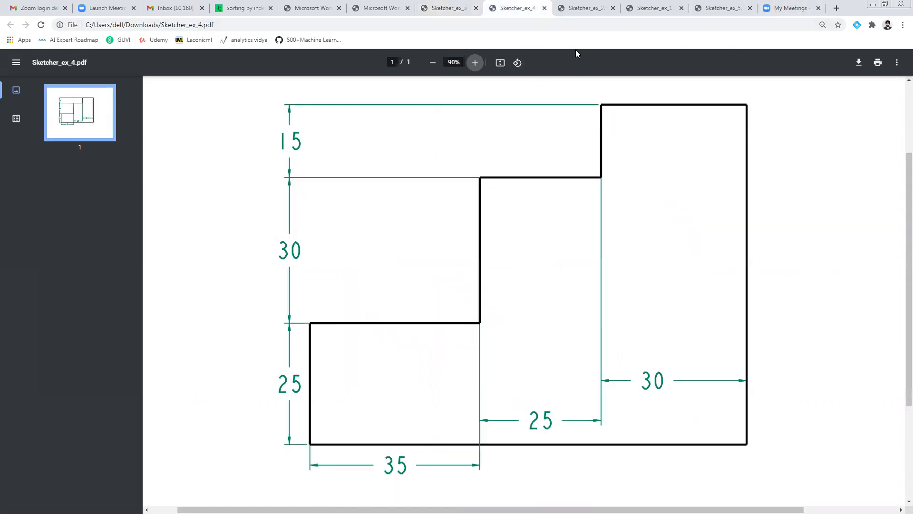
{"action": "left_click", "coordinate": [584, 10]}
{"action": "left_click", "coordinate": [646, 14]}
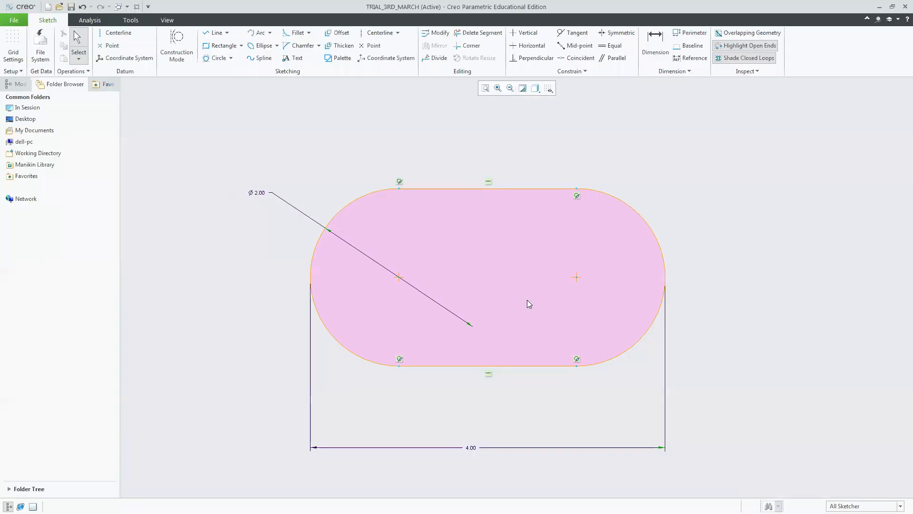
- Return to Creo and delete the entire slot with its dimensions to clear the sketch
{"action": "mouse_move", "coordinate": [527, 300]}
{"action": "left_mouse_down"}
{"action": "mouse_move", "coordinate": [757, 436]}
{"action": "mouse_move", "coordinate": [731, 491]}
{"action": "mouse_move", "coordinate": [729, 474]}
{"action": "left_mouse_up"}
{"action": "key", "text": "Delete"}
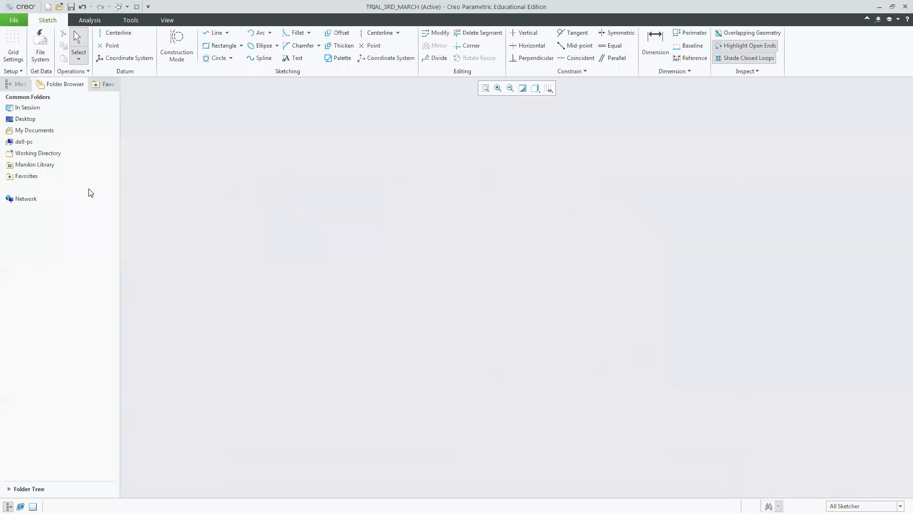
- Sketch an outer circle about 2.53 in diameter and a smaller inner circle about 1.68 in diameter, its centre vertically below the first
{"action": "left_click", "coordinate": [218, 58]}
{"action": "left_click", "coordinate": [231, 58]}
{"action": "left_click", "coordinate": [225, 67]}
{"action": "left_click", "coordinate": [460, 229]}
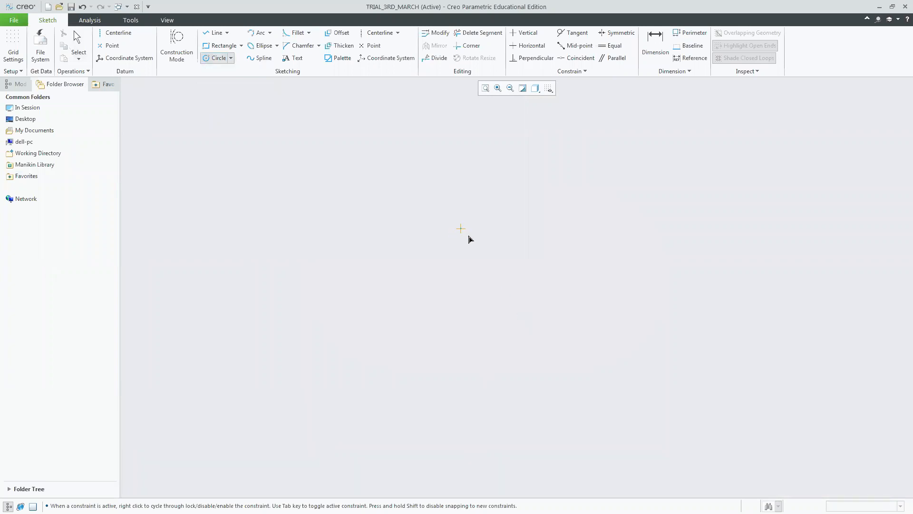
{"action": "left_click", "coordinate": [528, 320]}
{"action": "left_click", "coordinate": [460, 244]}
{"action": "left_click", "coordinate": [491, 316]}
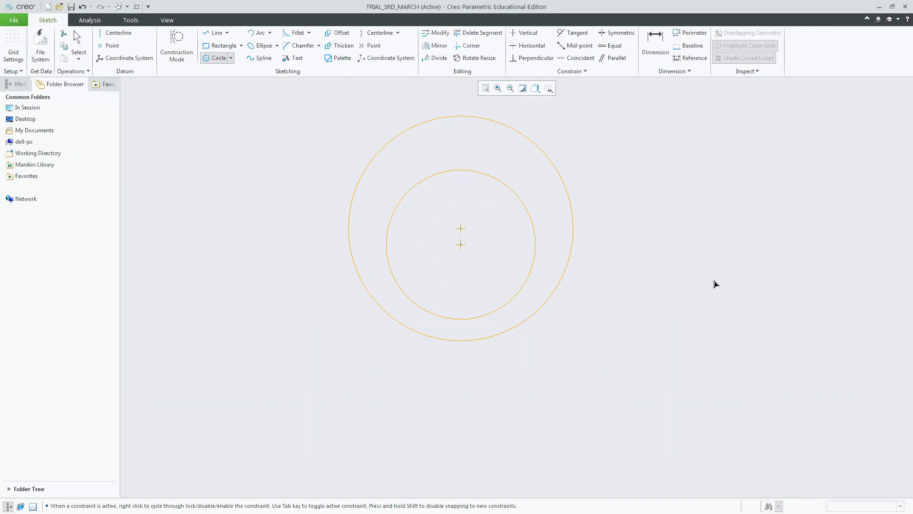
{"action": "middle_click", "coordinate": [713, 281]}
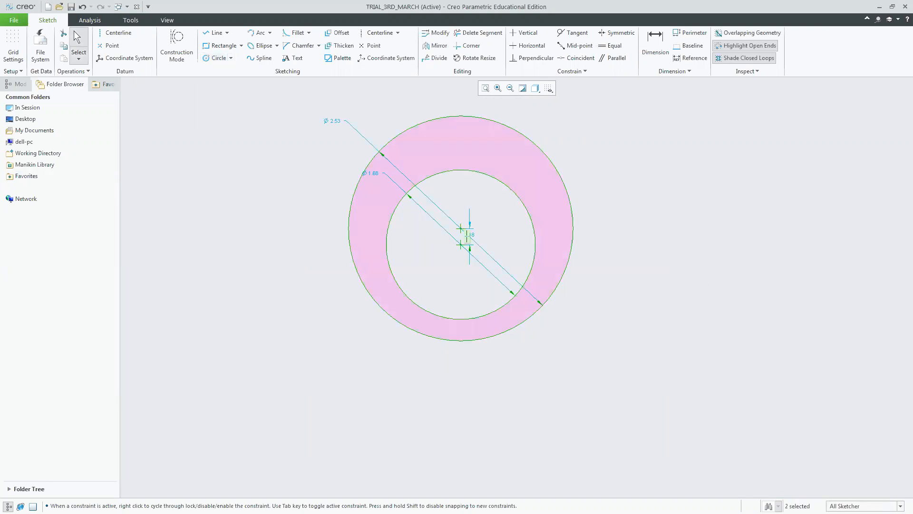
- Draw two nested rectangles about 1.31 high below the circles, the wider starting on the outer circle and the narrower on the inner circle
{"action": "key", "text": "alt+Tab"}
{"action": "key", "text": "alt+Tab"}
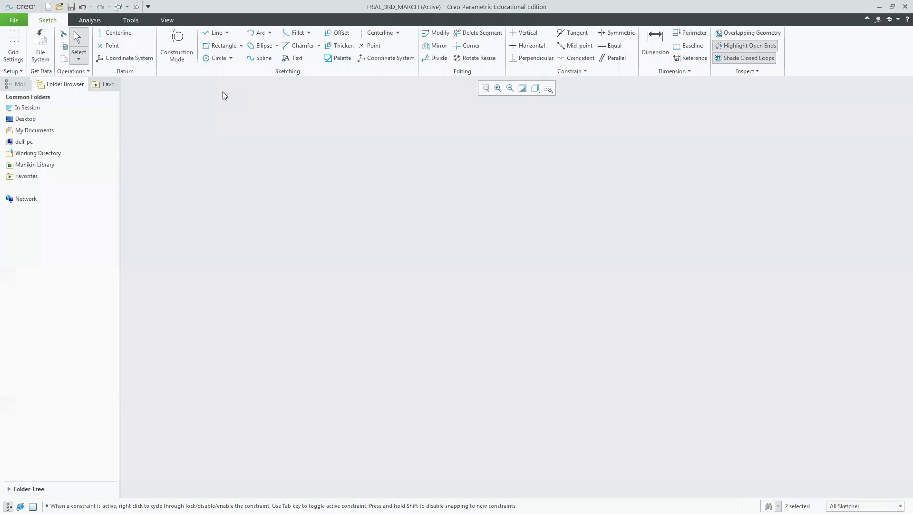
{"action": "left_click", "coordinate": [223, 46]}
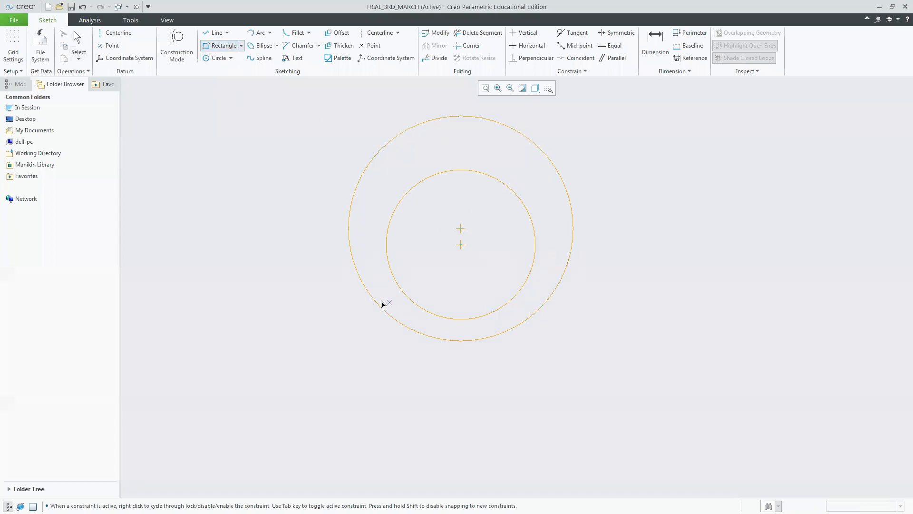
{"action": "left_click", "coordinate": [377, 303]}
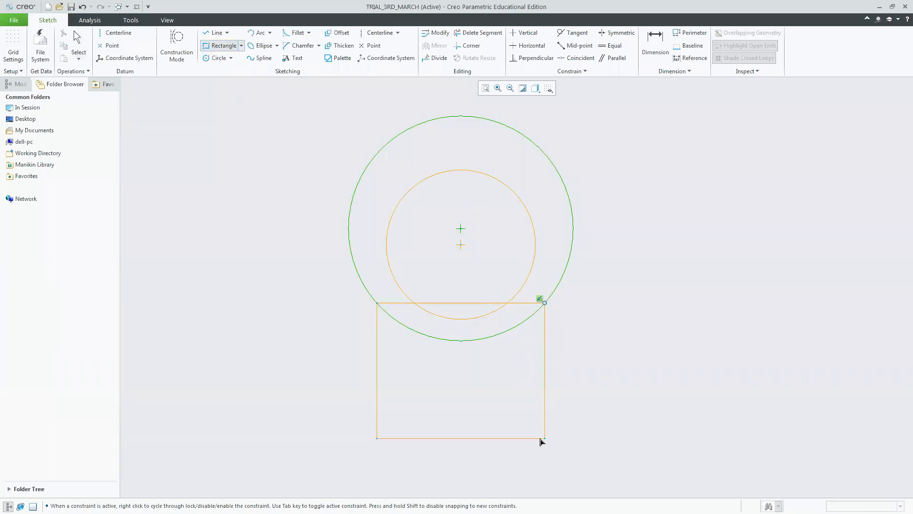
{"action": "left_click", "coordinate": [545, 418]}
{"action": "left_click", "coordinate": [414, 303]}
{"action": "left_click", "coordinate": [508, 420]}
{"action": "middle_click", "coordinate": [725, 384]}
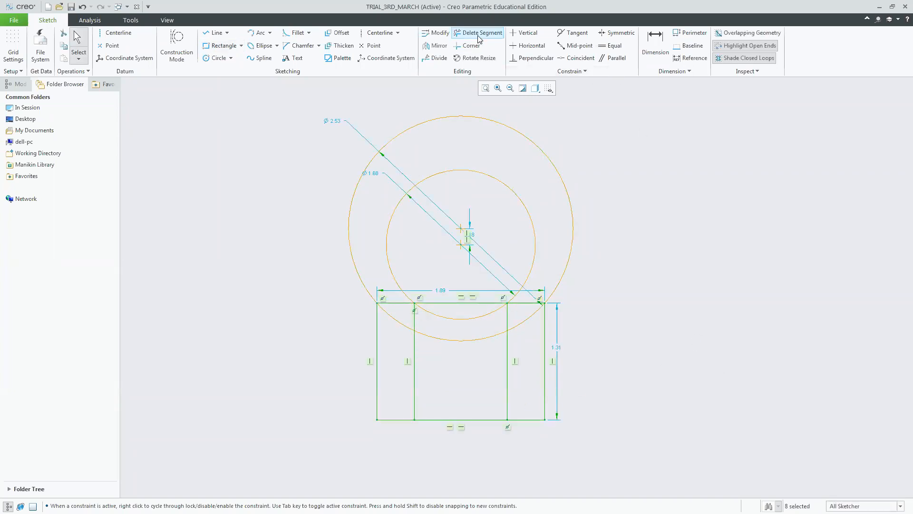
- Trim the overlapping circle and rectangle segments with Delete Segment, leaving one closed horseshoe outline with two legs
{"action": "left_click", "coordinate": [478, 34]}
{"action": "left_click_drag", "start_coordinate": [466, 323], "coordinate": [467, 312]}
{"action": "left_click_drag", "start_coordinate": [398, 325], "coordinate": [399, 309]}
{"action": "left_click", "coordinate": [393, 303]}
{"action": "left_click", "coordinate": [466, 421]}
{"action": "left_click", "coordinate": [526, 316]}
{"action": "left_click", "coordinate": [525, 302]}
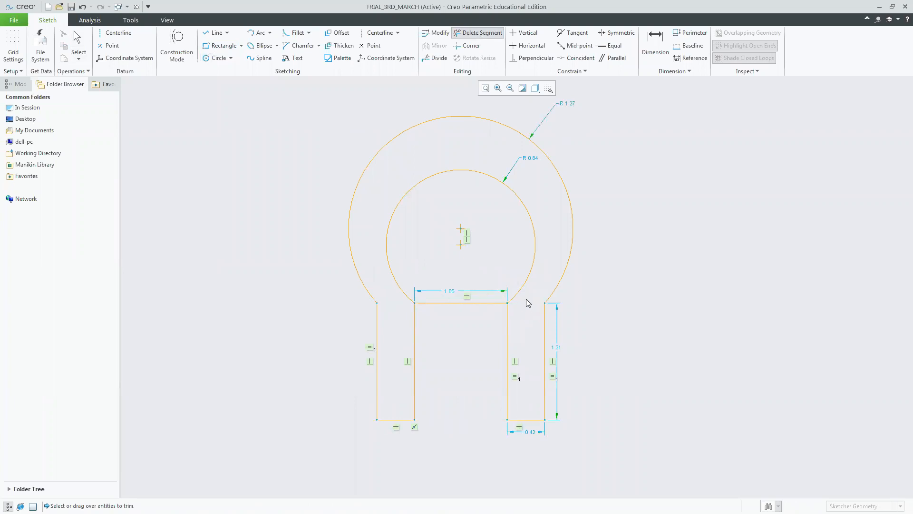
{"action": "left_click", "coordinate": [450, 303]}
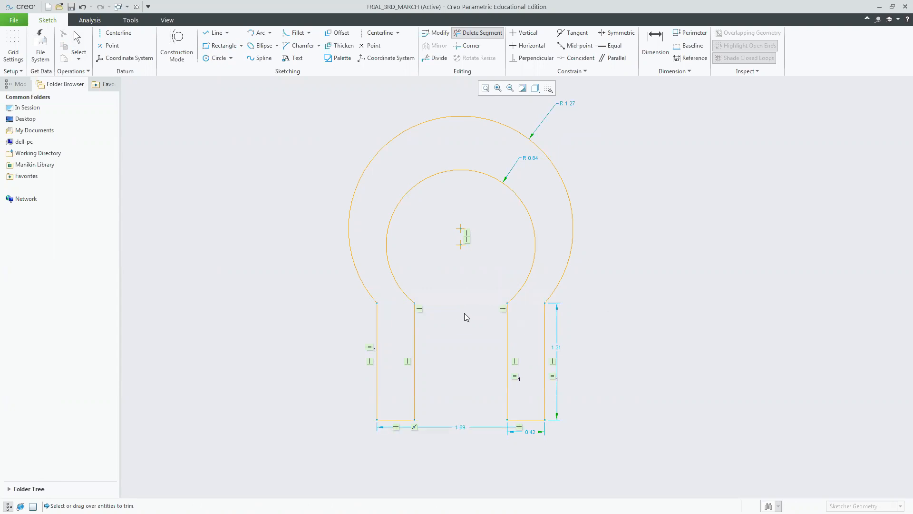
{"action": "middle_click", "coordinate": [669, 312]}
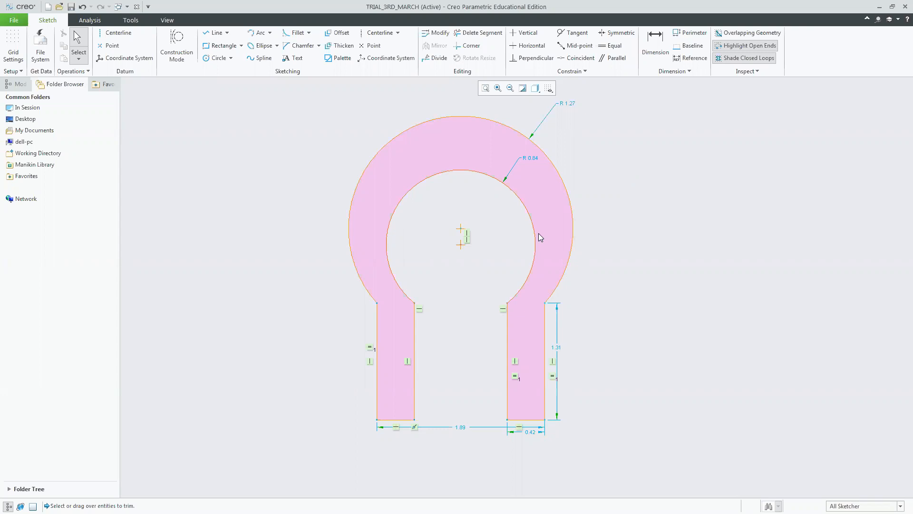
- Check the Sketcher_ex_1 drawing, and in Creo dimension the outer and inner arc diameters and the vertical offset between their centres
{"action": "key", "text": "alt+Tab"}
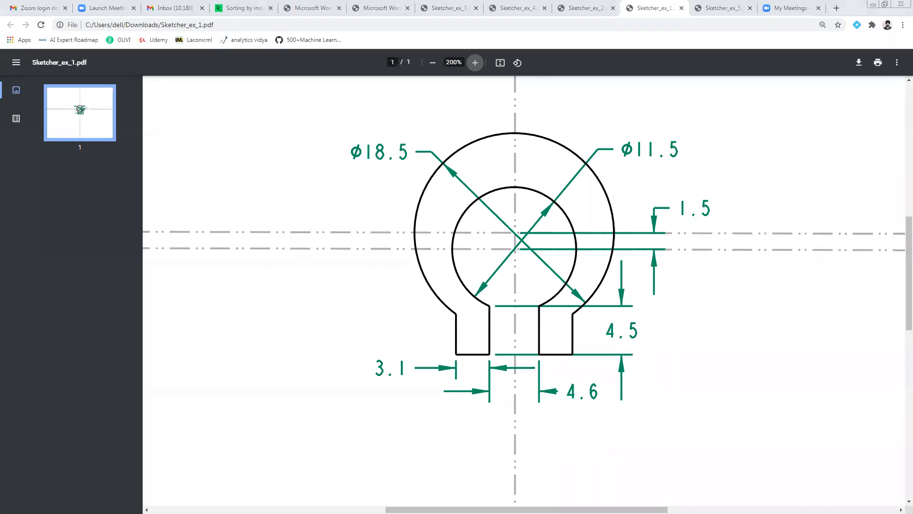
{"action": "left_click", "coordinate": [873, 4]}
{"action": "left_click", "coordinate": [655, 45]}
{"action": "double_click", "coordinate": [535, 145]}
{"action": "middle_click", "coordinate": [581, 122]}
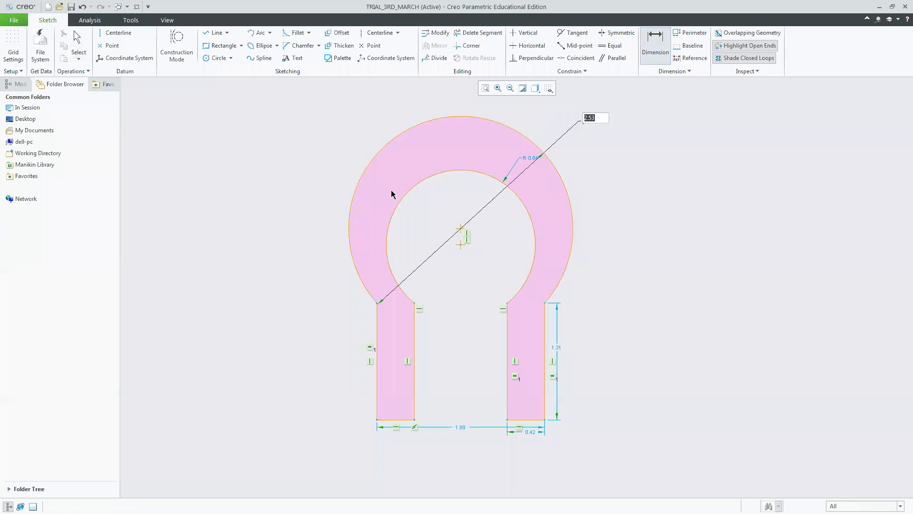
{"action": "key", "text": "Return"}
{"action": "middle_click", "coordinate": [350, 165]}
{"action": "key", "text": "Return"}
{"action": "middle_click", "coordinate": [648, 238]}
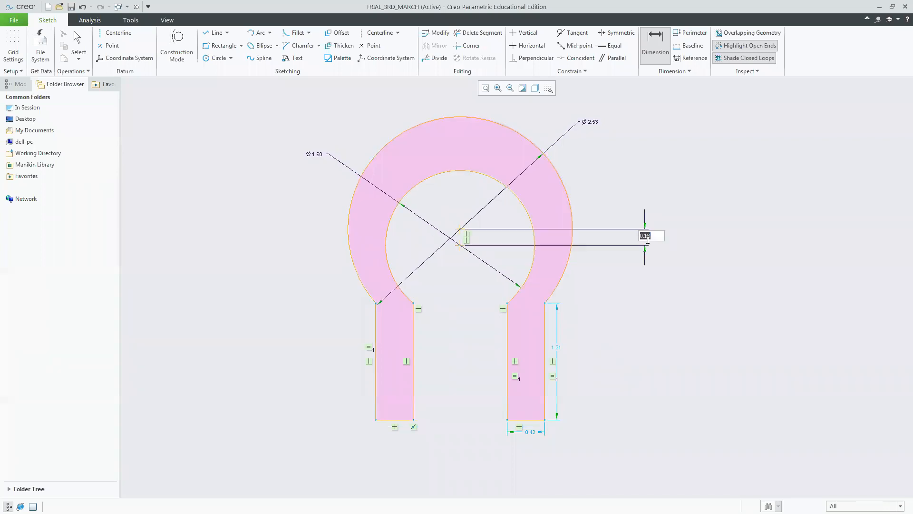
- Following the Sketcher_ex_1 drawing, dimension the legs' height, the left leg's width and the gap between the legs
{"action": "key", "text": "alt+Tab"}
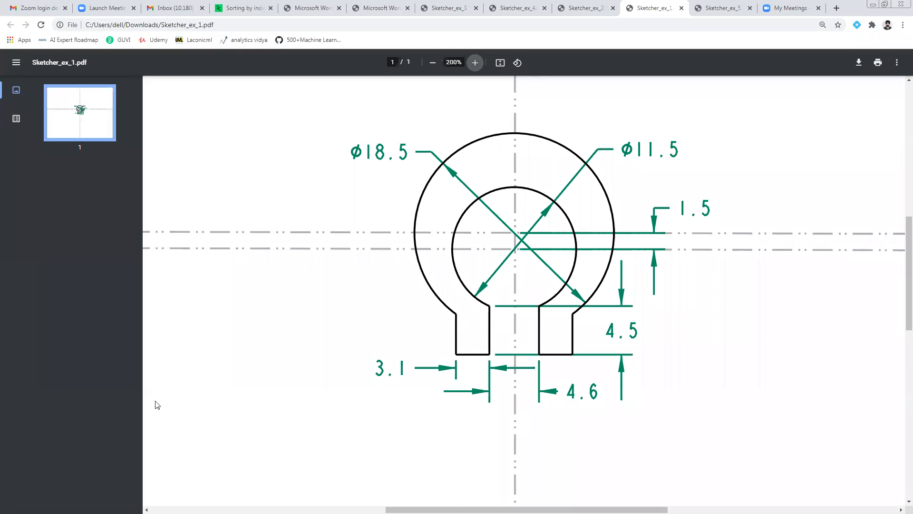
{"action": "key", "text": "alt+Tab"}
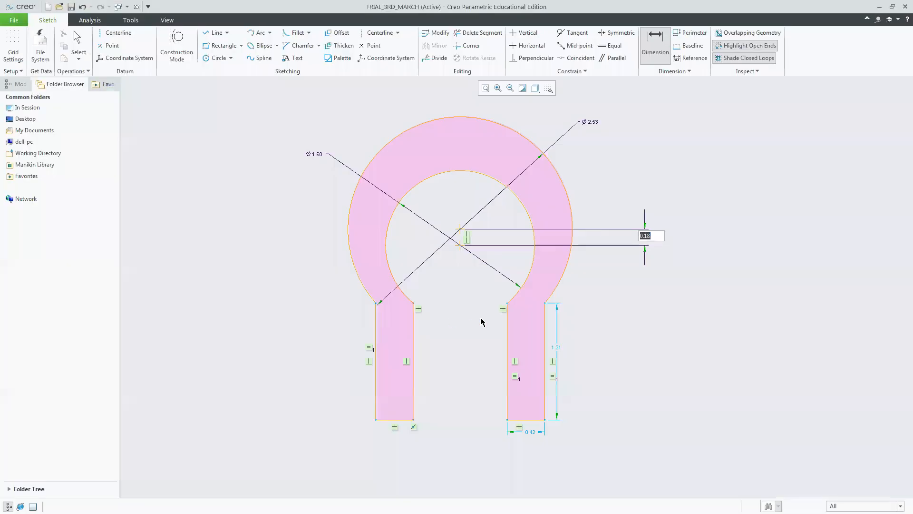
{"action": "left_click", "coordinate": [413, 307]}
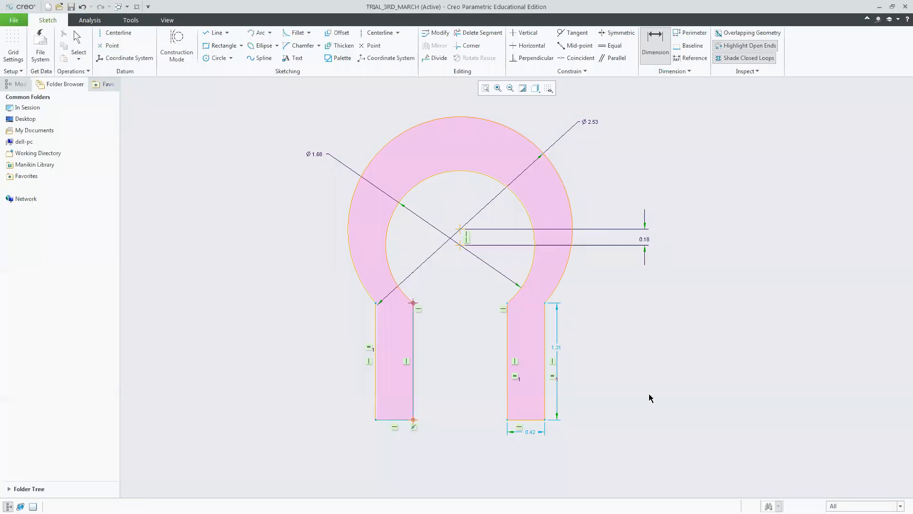
{"action": "middle_click", "coordinate": [655, 359]}
{"action": "left_click", "coordinate": [392, 420]}
{"action": "middle_click", "coordinate": [402, 445]}
{"action": "left_click", "coordinate": [413, 419]}
{"action": "left_click", "coordinate": [510, 419]}
{"action": "middle_click", "coordinate": [464, 442]}
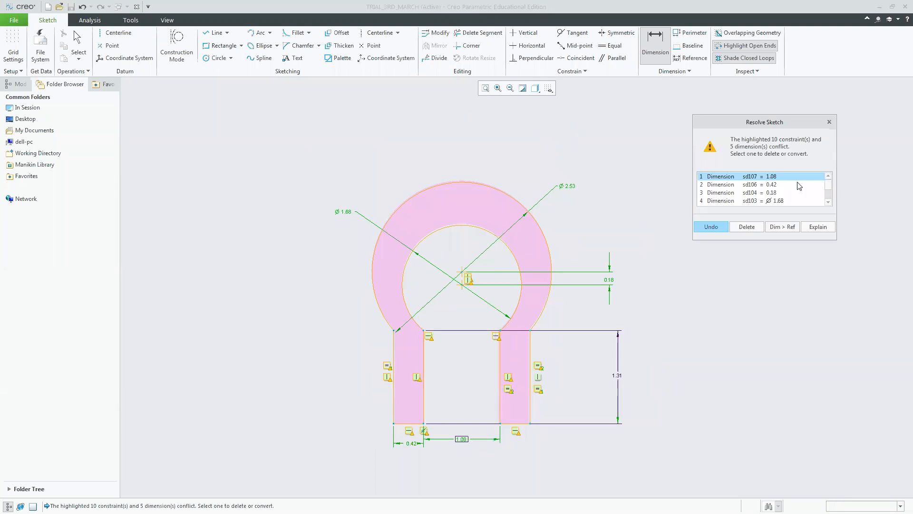
- Resolve the sketch conflict by deleting the Equal lengths constraint between the right leg's two vertical sides
{"action": "left_click", "coordinate": [829, 202]}
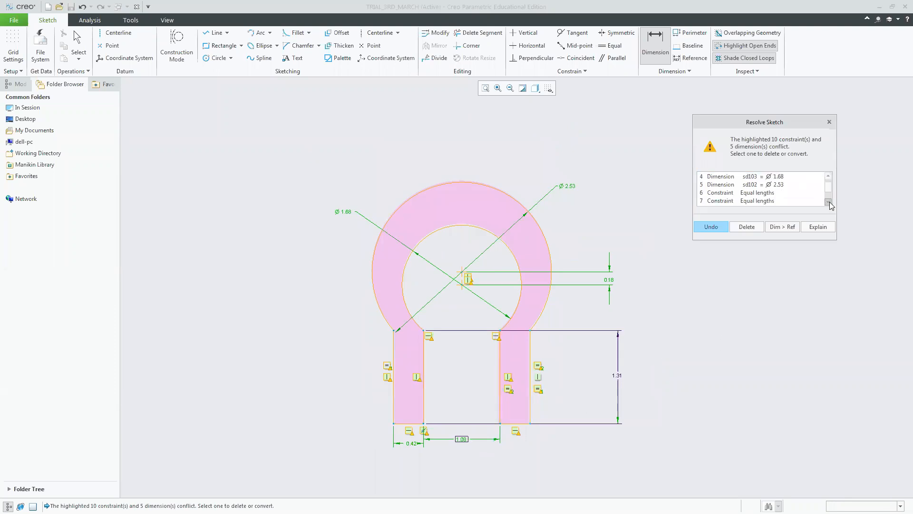
{"action": "left_click", "coordinate": [770, 193]}
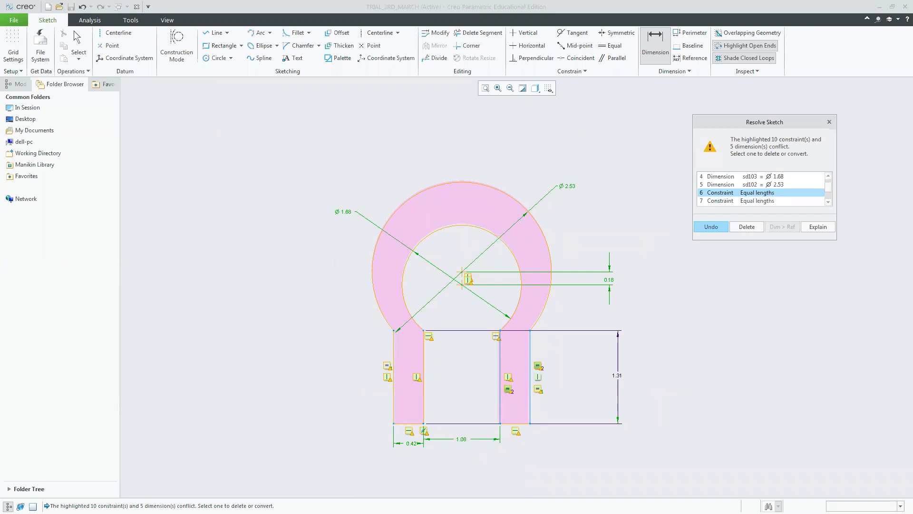
{"action": "key", "text": "alt+Tab"}
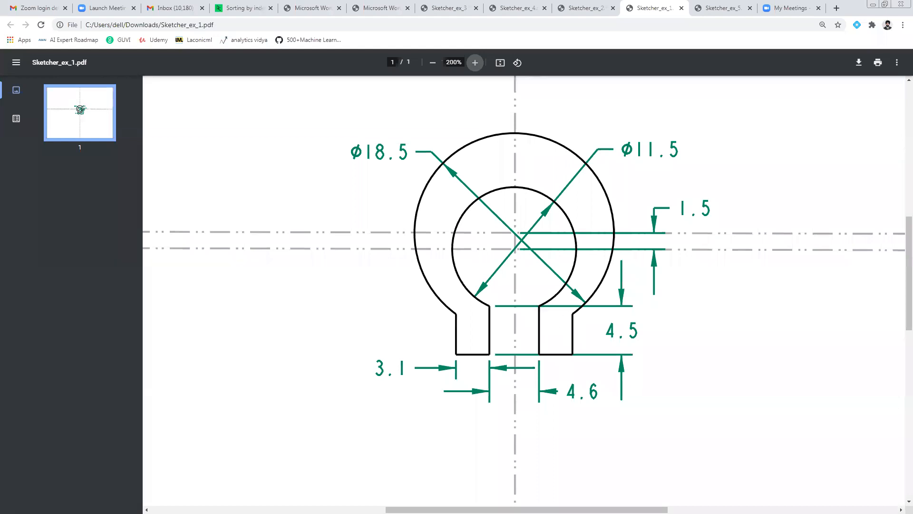
{"action": "key", "text": "alt+Tab"}
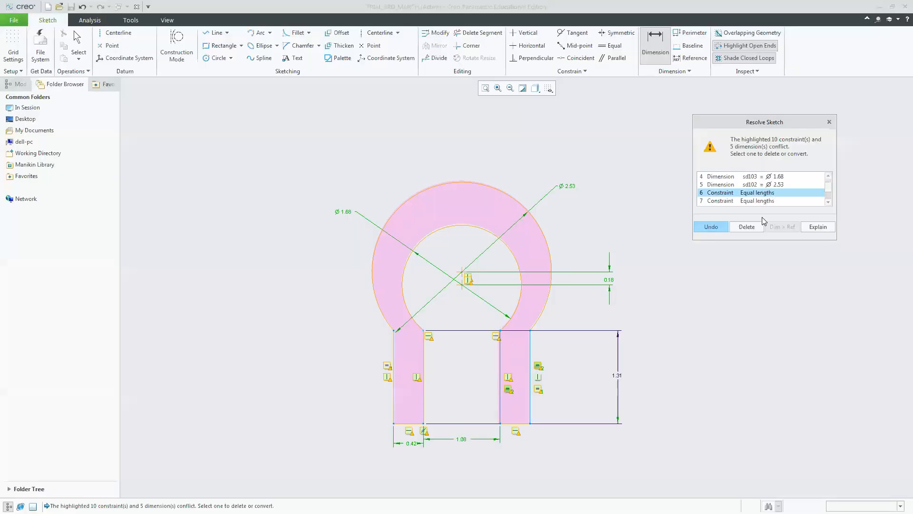
{"action": "left_click", "coordinate": [758, 230]}
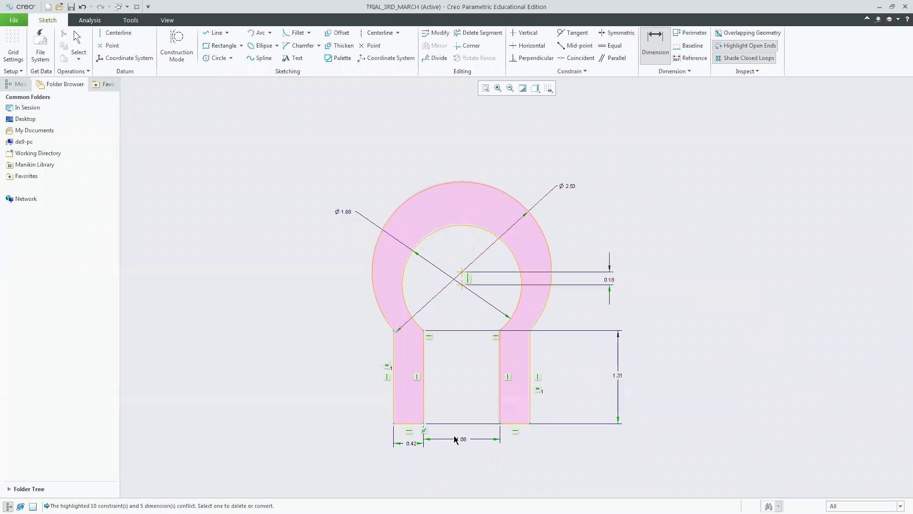
- Try setting the inner arc's diameter to 11.5 from the reference drawing, and undo the change
{"action": "left_click", "coordinate": [486, 88]}
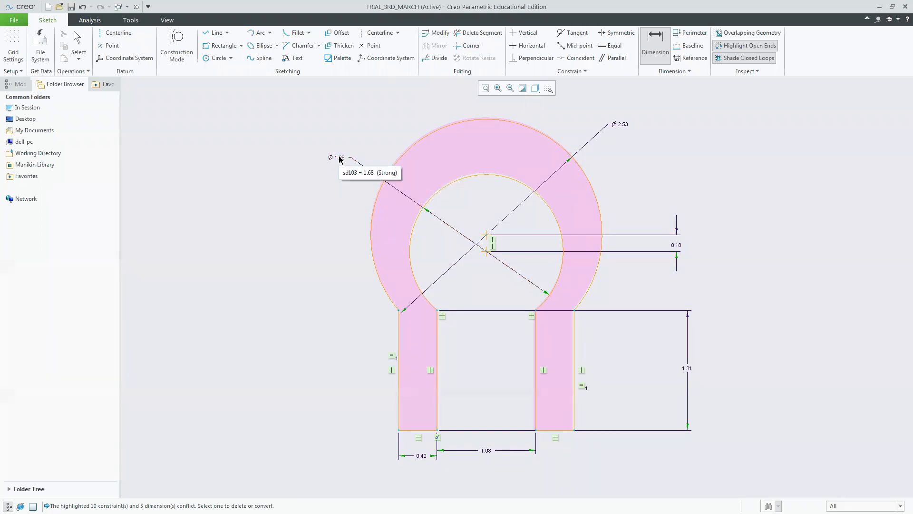
{"action": "key", "text": "alt+Tab"}
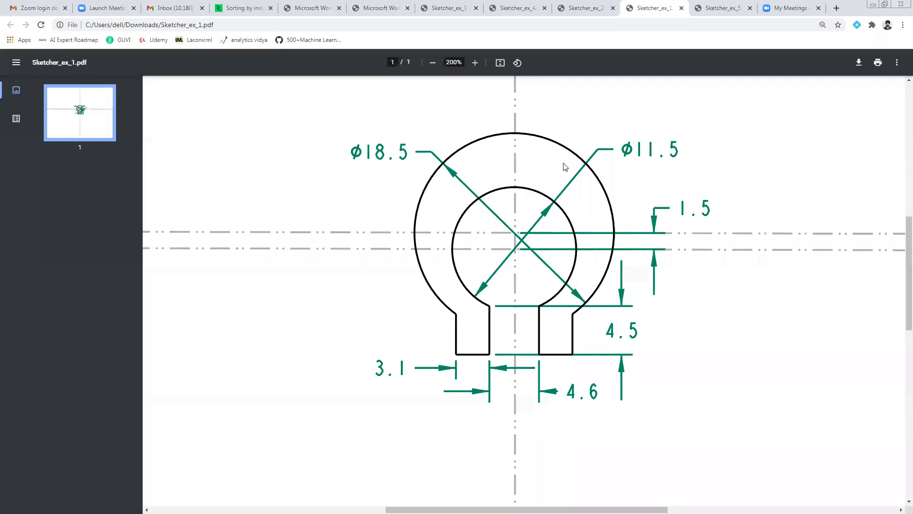
{"action": "key", "text": "alt+Tab"}
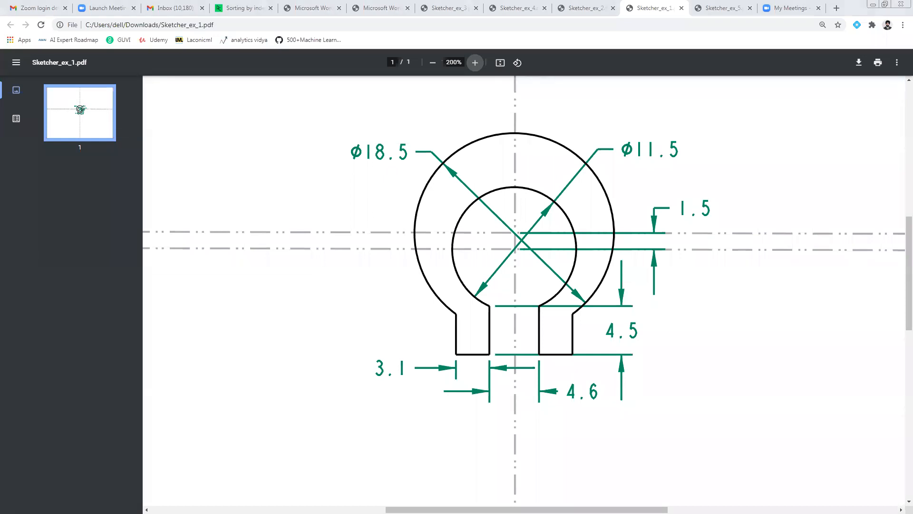
{"action": "double_click", "coordinate": [345, 159]}
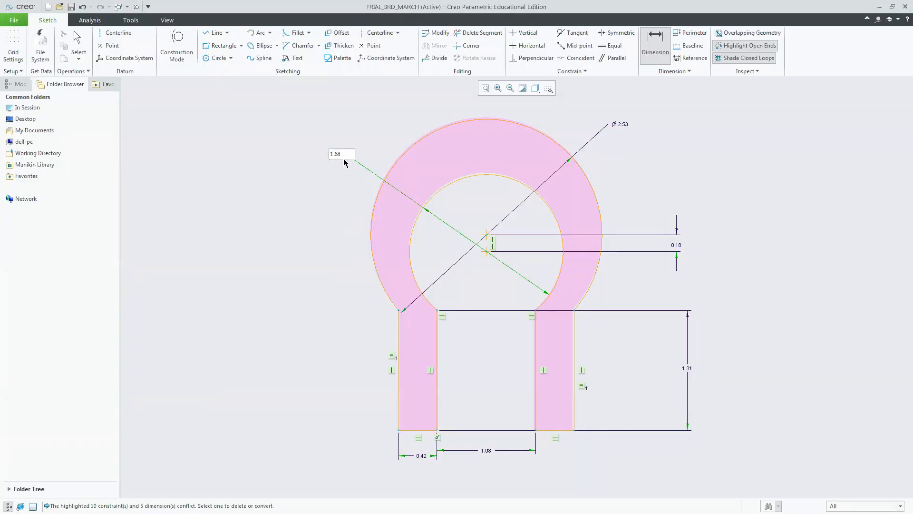
{"action": "type", "text": "11.5"}
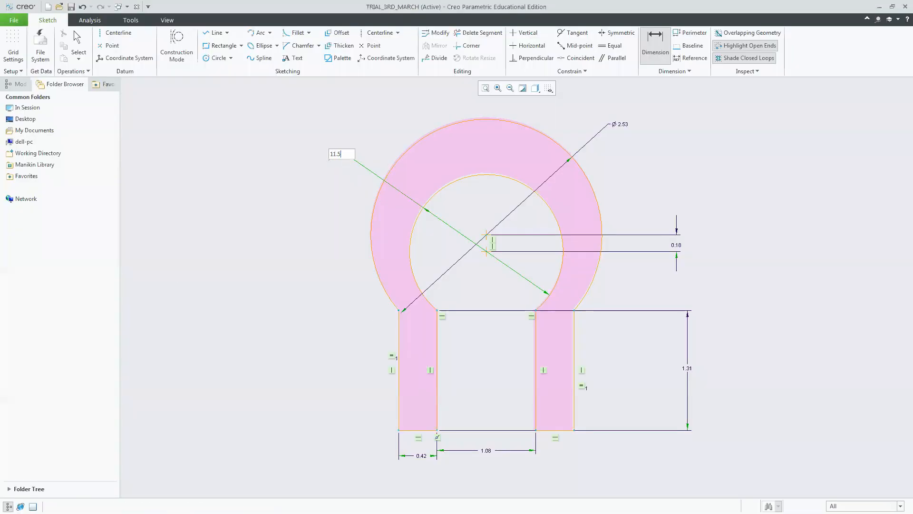
{"action": "key", "text": "Return"}
{"action": "left_click", "coordinate": [485, 88]}
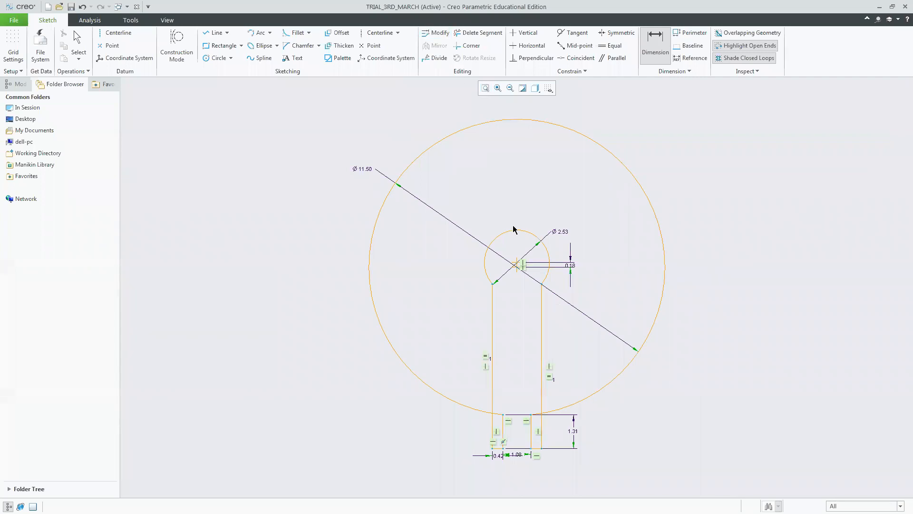
{"action": "key", "text": "ctrl+z"}
{"action": "left_click", "coordinate": [485, 89]}
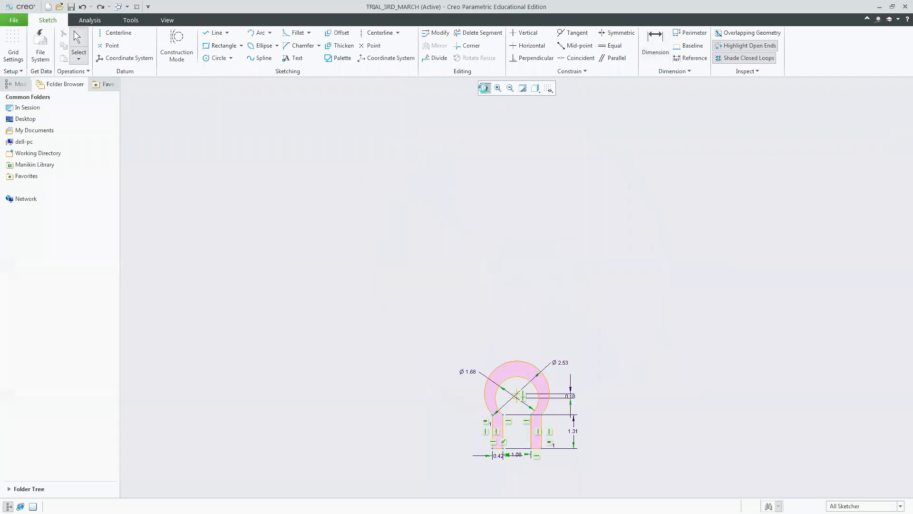
- Modify all the sketch dimensions together with Lock Scale enabled, setting the outer arc's diameter to 18.5
{"action": "mouse_move", "coordinate": [261, 80]}
{"action": "left_mouse_down"}
{"action": "mouse_move", "coordinate": [401, 149]}
{"action": "mouse_move", "coordinate": [701, 397]}
{"action": "mouse_move", "coordinate": [735, 469]}
{"action": "left_mouse_up"}
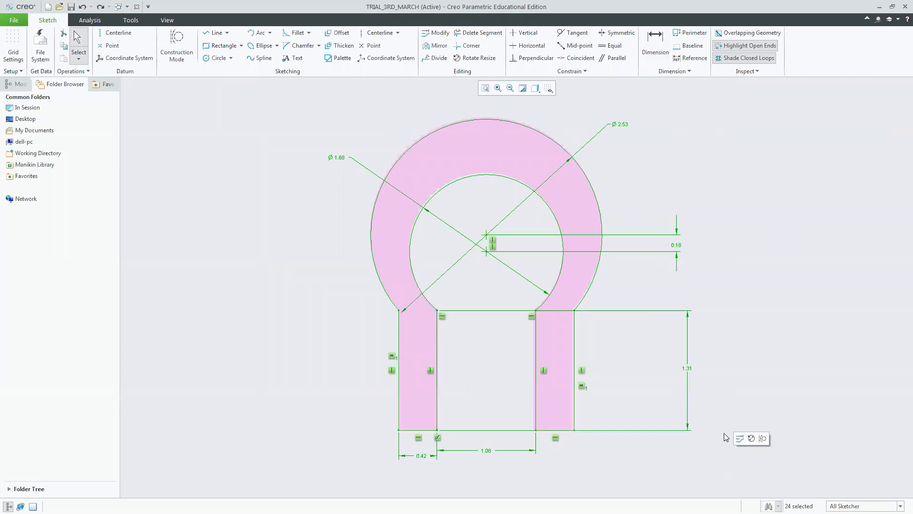
{"action": "left_click", "coordinate": [435, 32]}
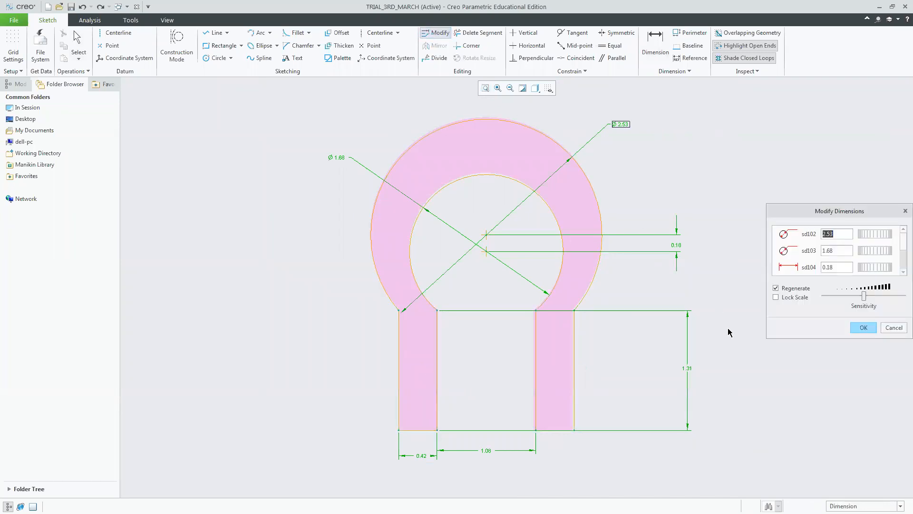
{"action": "left_click", "coordinate": [786, 298]}
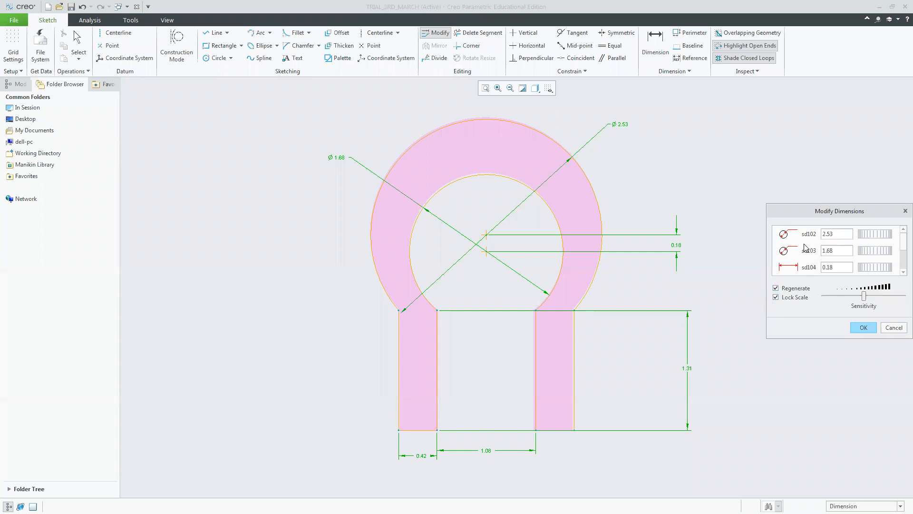
{"action": "scroll", "coordinate": [896, 245], "scroll_direction": "down", "scroll_amount": 1}
{"action": "scroll", "coordinate": [897, 245], "scroll_direction": "up", "scroll_amount": 1}
{"action": "left_click", "coordinate": [836, 267]}
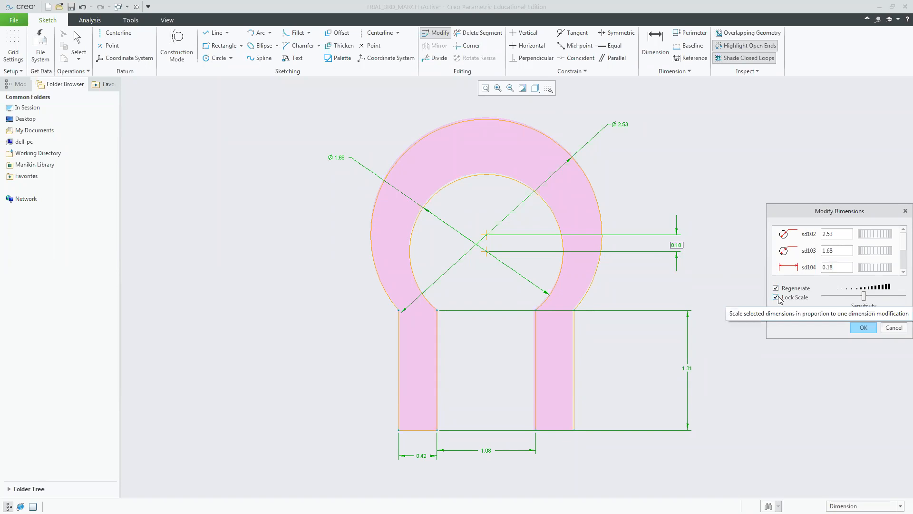
{"action": "double_click", "coordinate": [830, 233]}
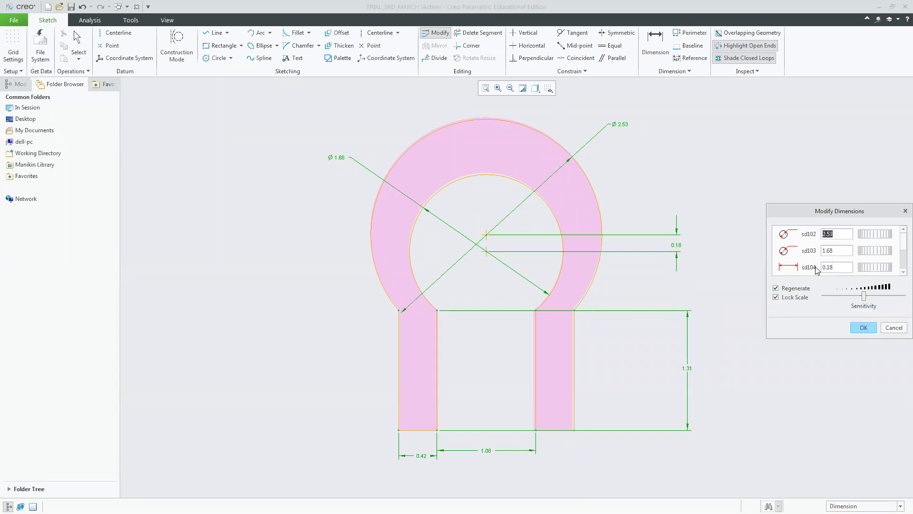
{"action": "type", "text": "18.5"}
{"action": "left_click", "coordinate": [863, 328]}
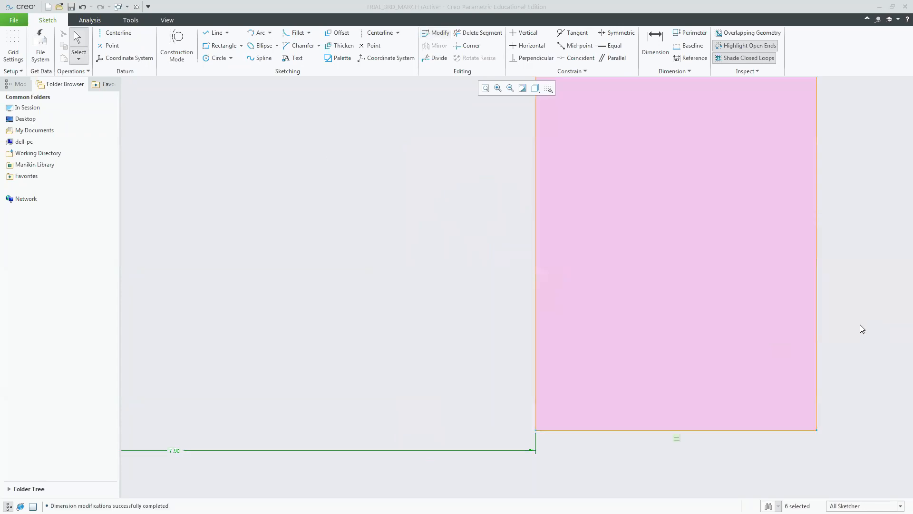
- Set the inner arc's diameter to 11.5 and the vertical distance between the two arc centres to 1.5
{"action": "left_click", "coordinate": [485, 88]}
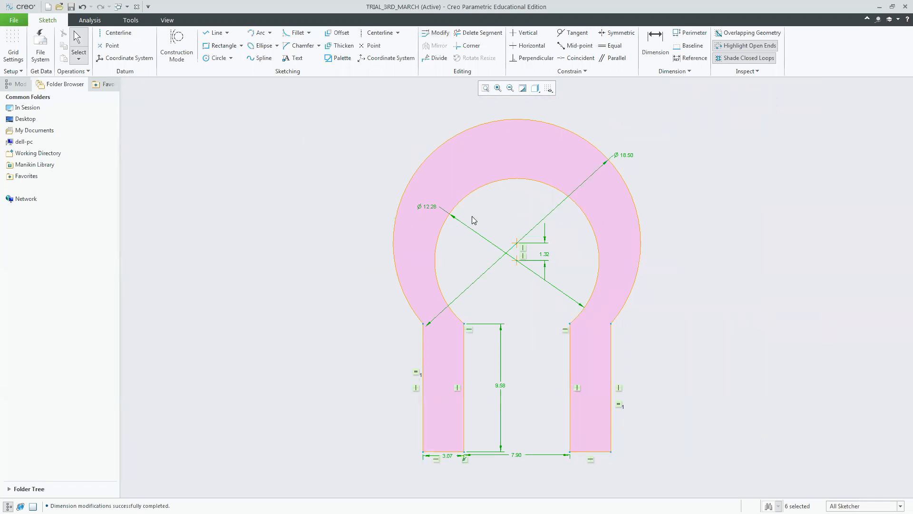
{"action": "double_click", "coordinate": [427, 207]}
{"action": "type", "text": "11.5"}
{"action": "key", "text": "Return"}
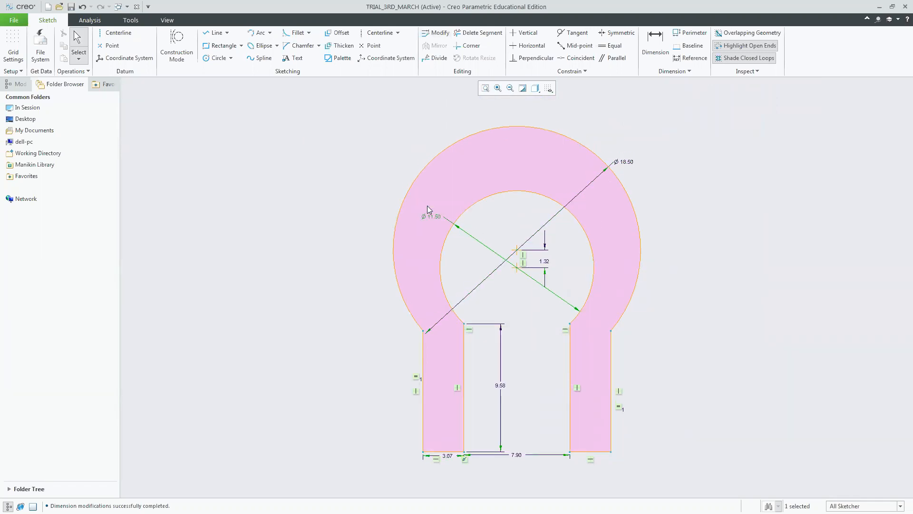
{"action": "double_click", "coordinate": [544, 261]}
{"action": "left_click", "coordinate": [544, 260]}
{"action": "double_click", "coordinate": [544, 259]}
{"action": "type", "text": "1.5"}
{"action": "key", "text": "Return"}
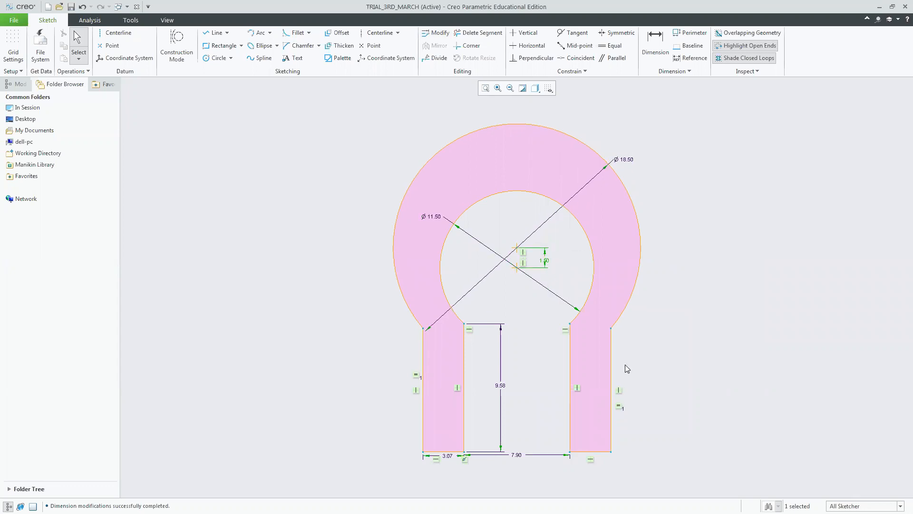
- Set the inner leg height to 4.36 and the gap between the two legs to 4.8
{"action": "double_click", "coordinate": [499, 385]}
{"action": "type", "text": "4.36"}
{"action": "key", "text": "Return"}
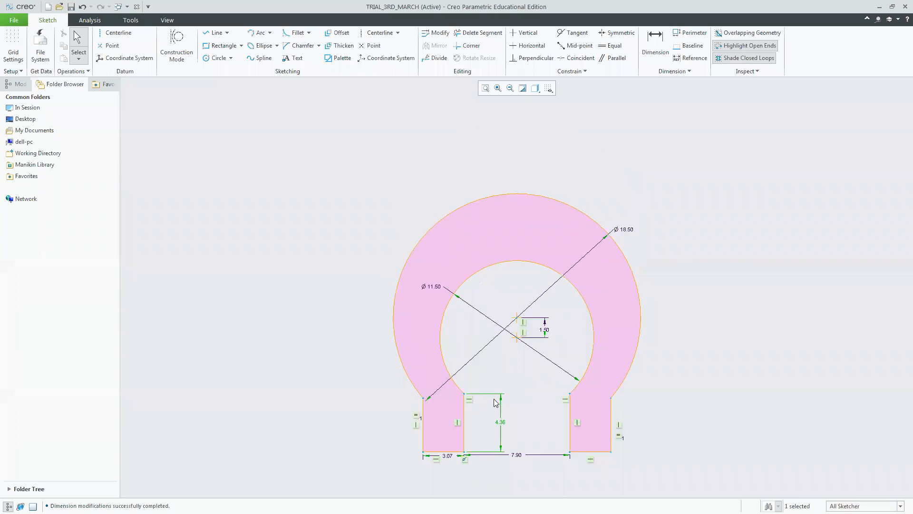
{"action": "double_click", "coordinate": [516, 456]}
{"action": "type", "text": "4.8"}
{"action": "key", "text": "Return"}
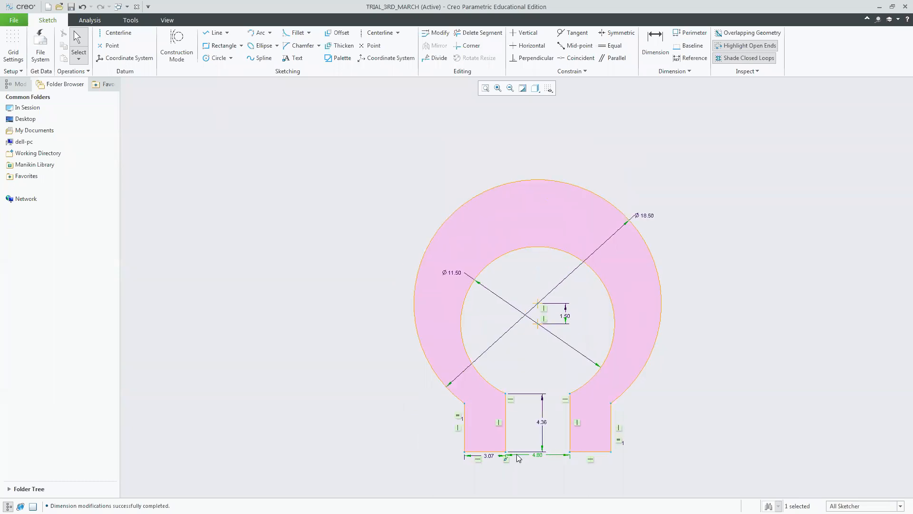
- Set the left leg's width to 3.1
{"action": "double_click", "coordinate": [492, 458]}
{"action": "type", "text": "3.1"}
{"action": "key", "text": "Return"}
- Tidy the dimension layout by moving the centre-offset dimension outside the profile and the leg width and gap dimensions below the legs
{"action": "left_click_drag", "start_coordinate": [565, 316], "coordinate": [708, 319]}
{"action": "left_click", "coordinate": [486, 88]}
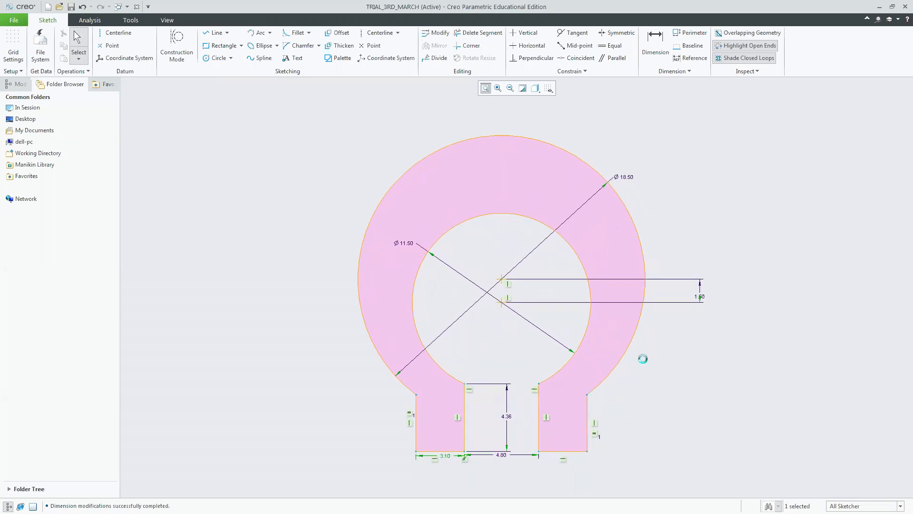
{"action": "left_click_drag", "start_coordinate": [490, 420], "coordinate": [474, 412]}
{"action": "left_click_drag", "start_coordinate": [488, 454], "coordinate": [490, 472]}
{"action": "left_click_drag", "start_coordinate": [438, 458], "coordinate": [426, 473]}
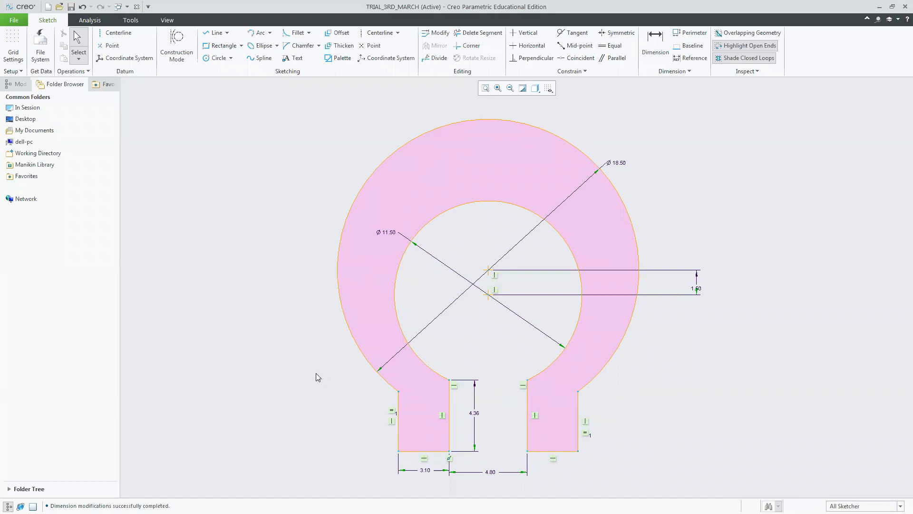
{"action": "left_click_drag", "start_coordinate": [699, 287], "coordinate": [731, 319]}
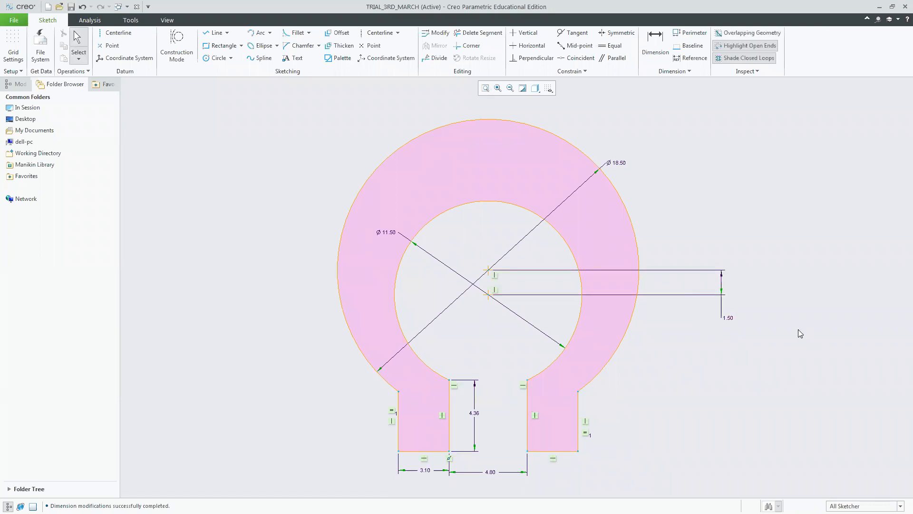